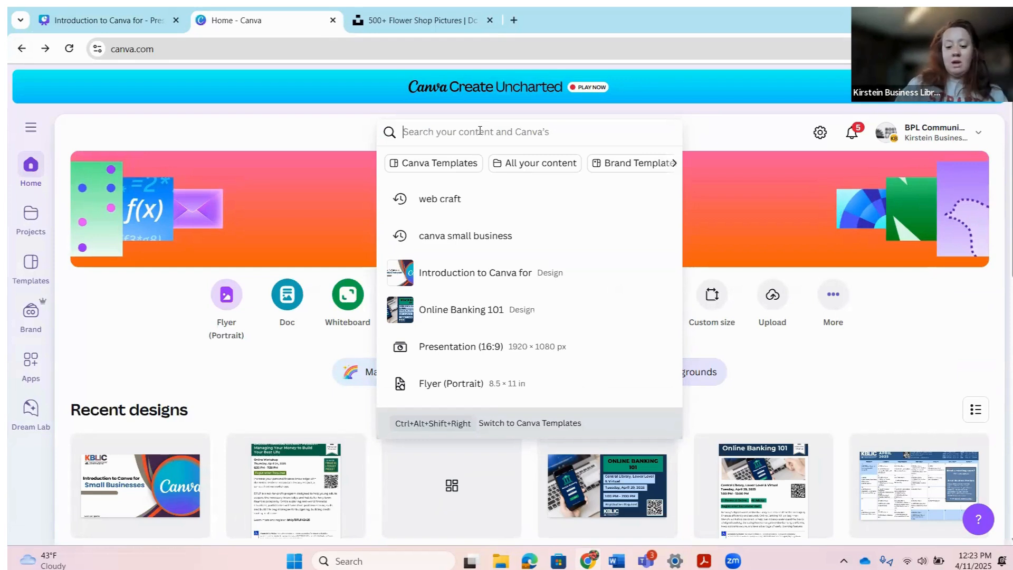
# Step: Search Canva templates for 'logo' and start a blank Logo design from the results
pyautogui.write('logo')
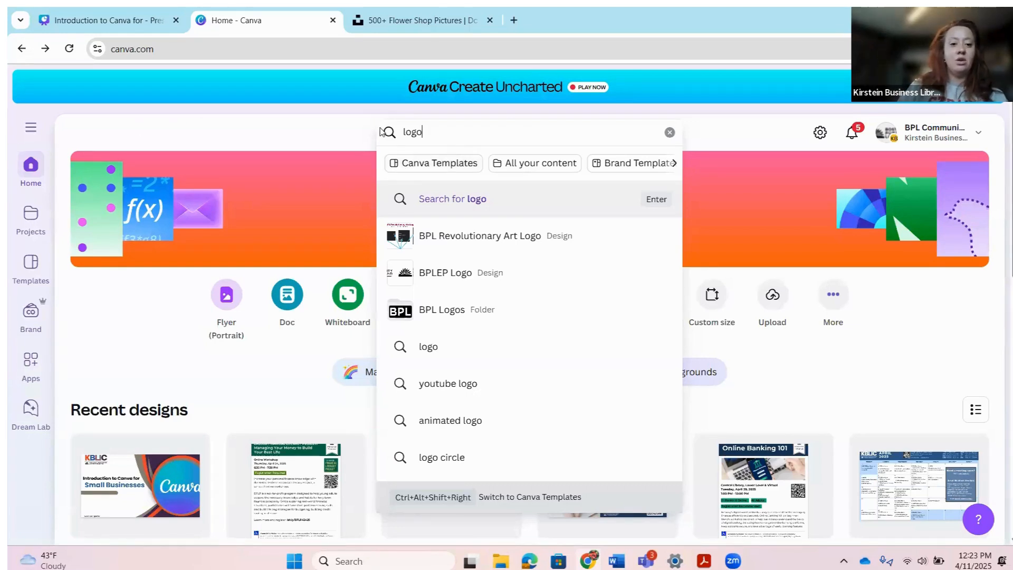
pyautogui.click(228, 126)
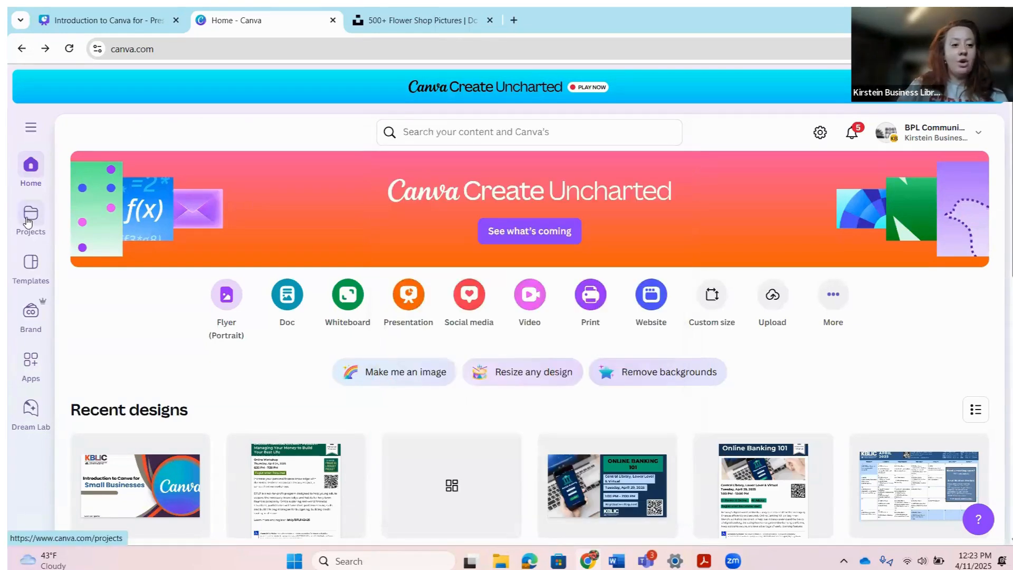
pyautogui.click(25, 274)
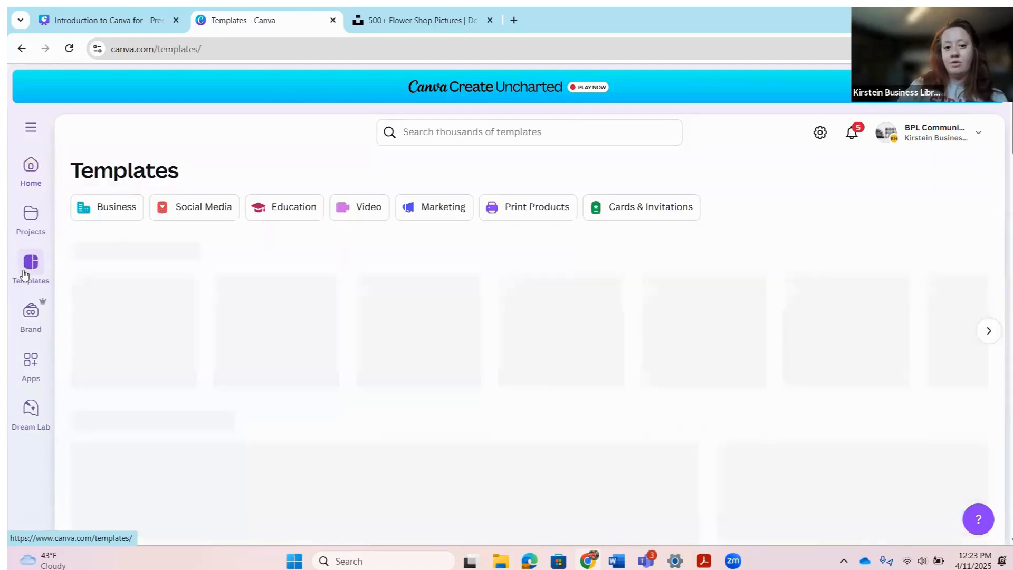
pyautogui.click(474, 127)
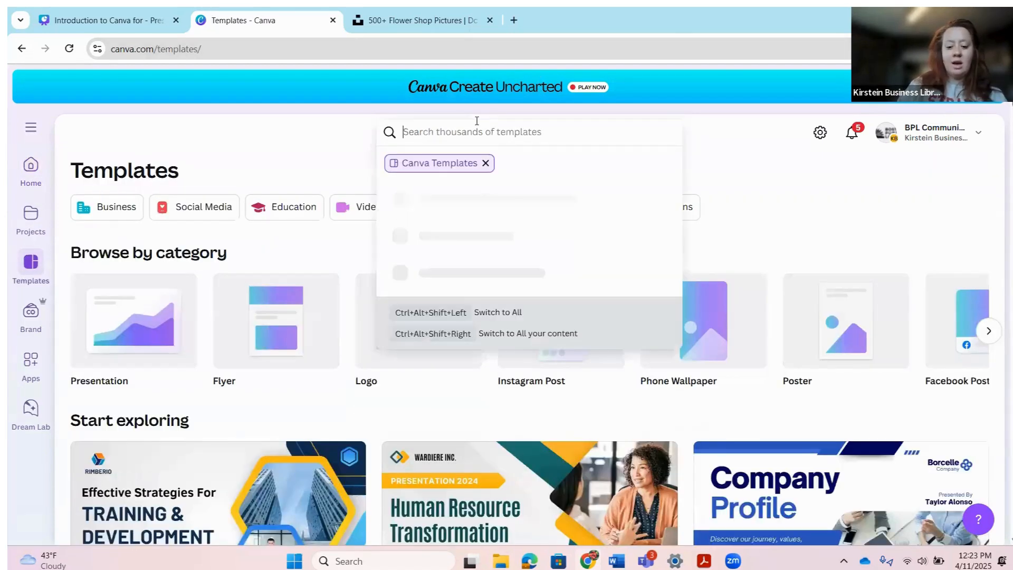
pyautogui.write('logo')
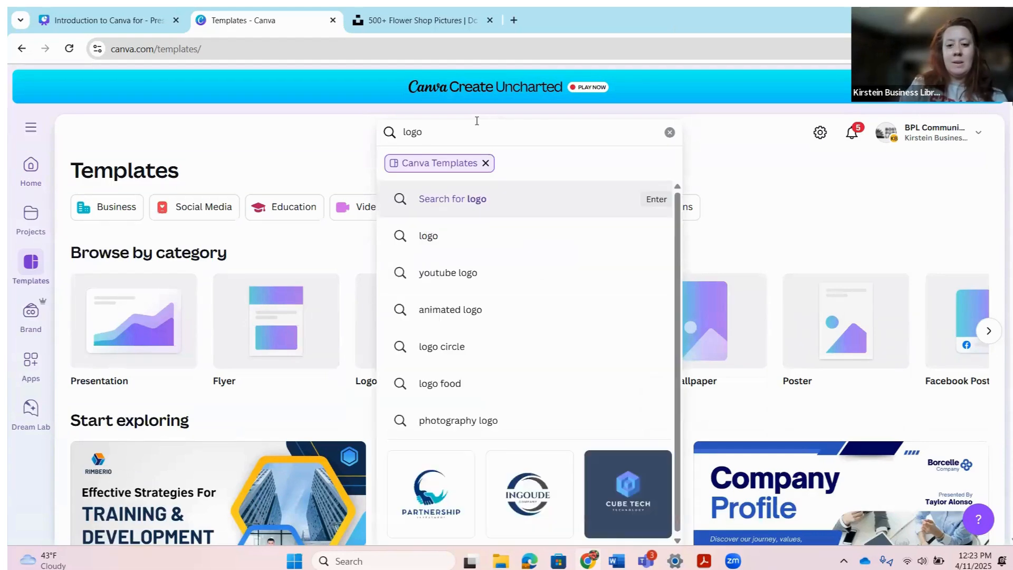
pyautogui.press('Return')
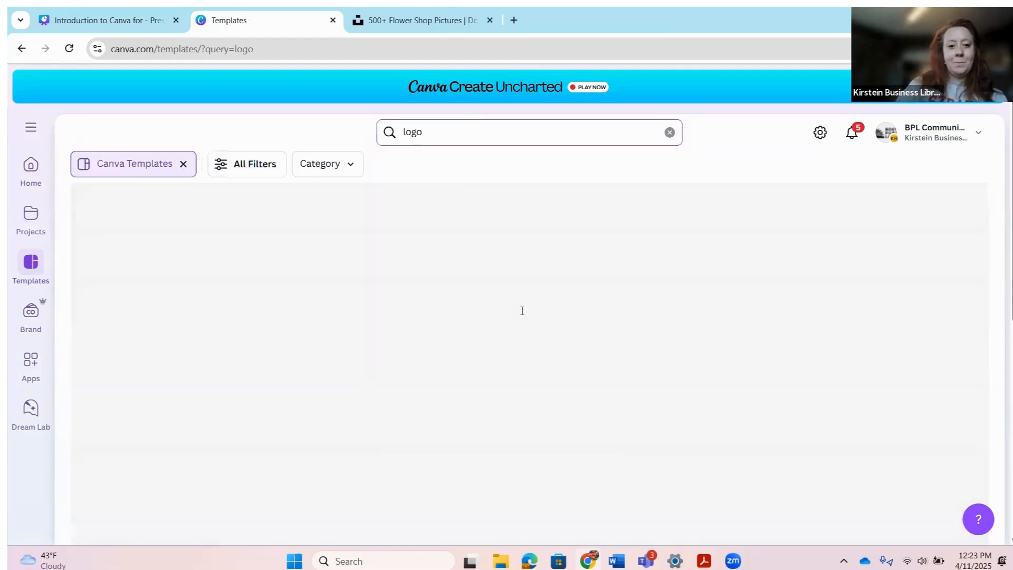
pyautogui.scroll(-6, 491, 294)
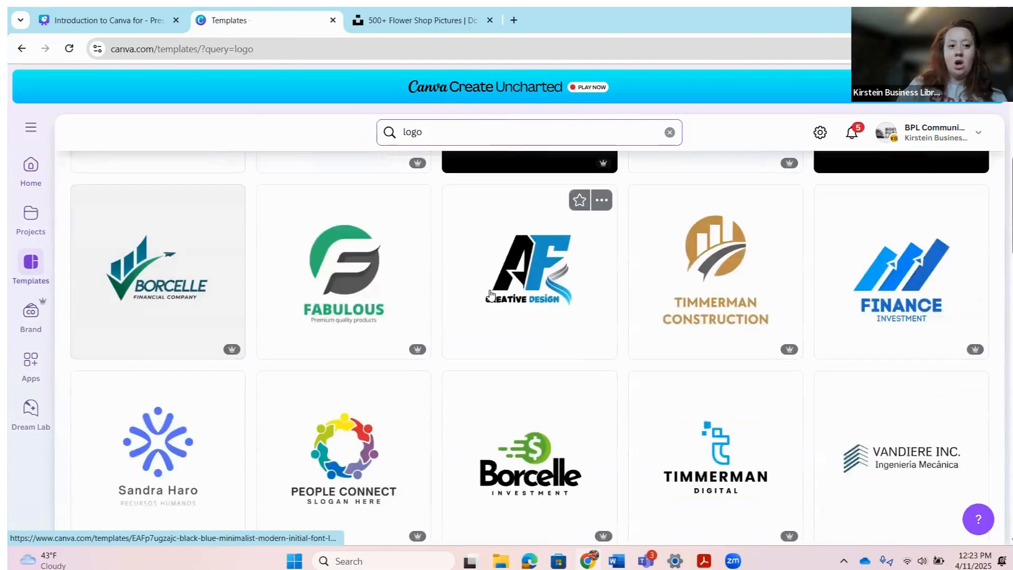
pyautogui.scroll(6, 490, 294)
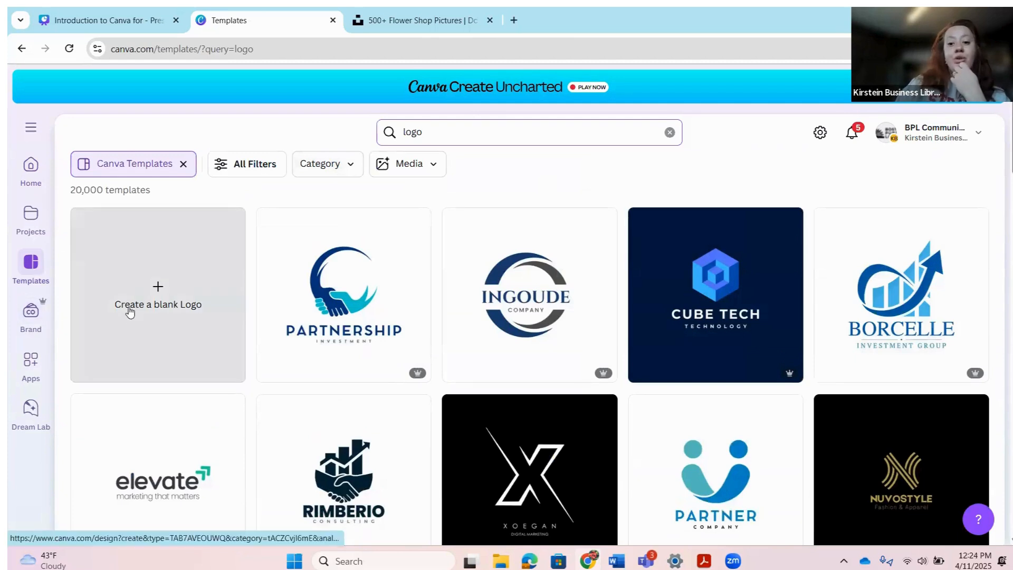
pyautogui.click(167, 321)
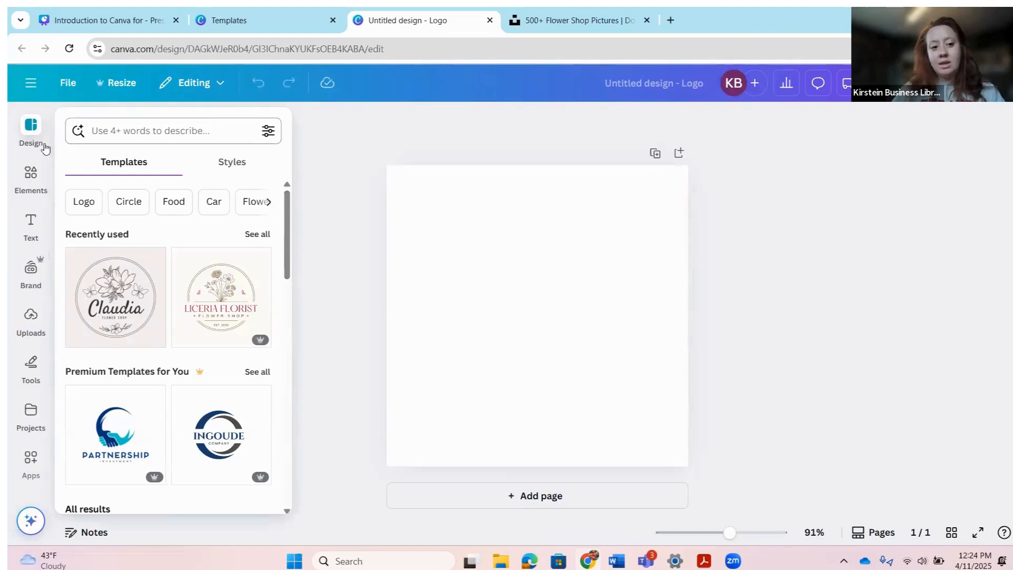
# Step: Search the Design panel templates for 'flower shop' and browse through the results
pyautogui.click(117, 137)
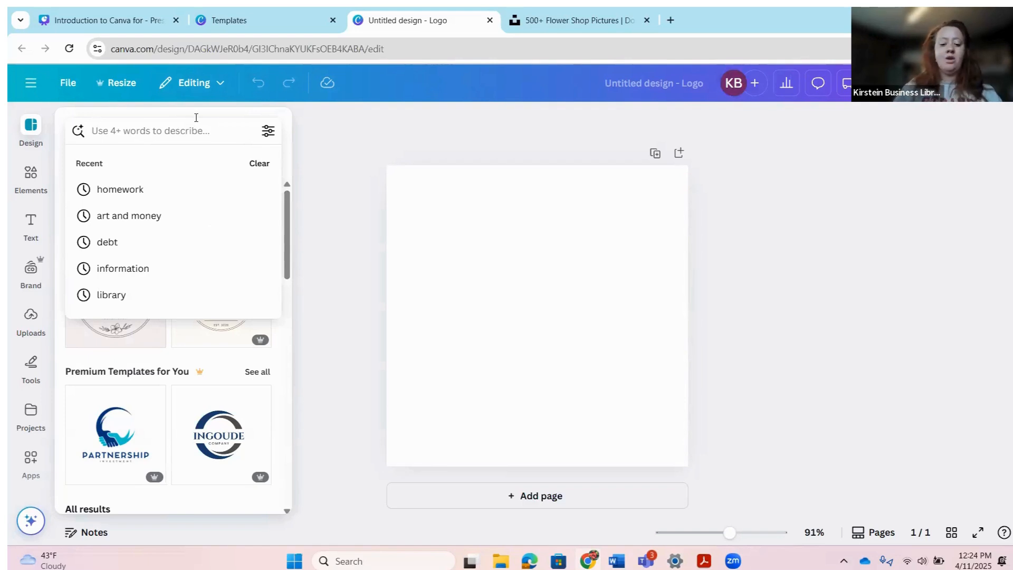
pyautogui.write('flo')
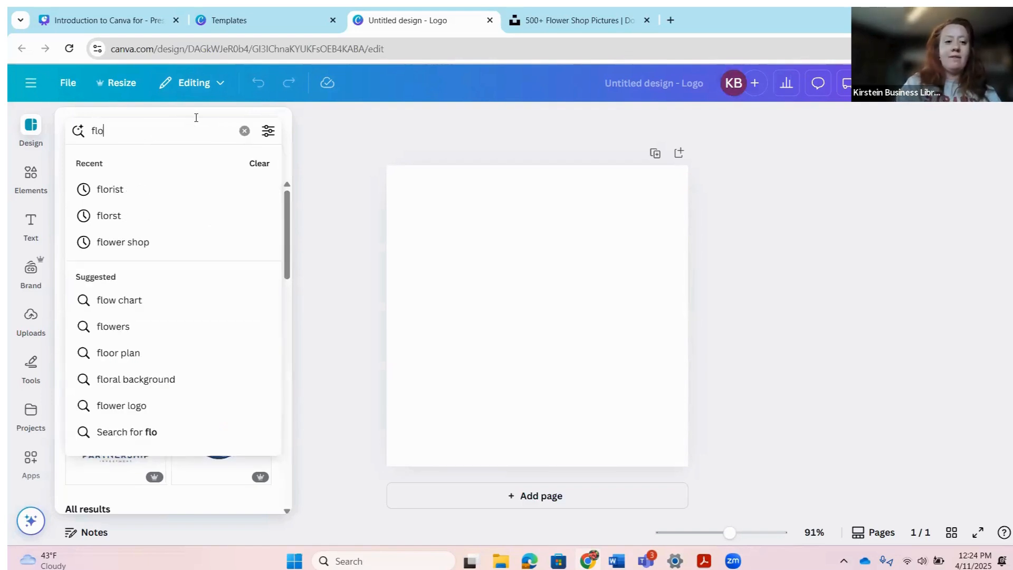
pyautogui.write('wer sho')
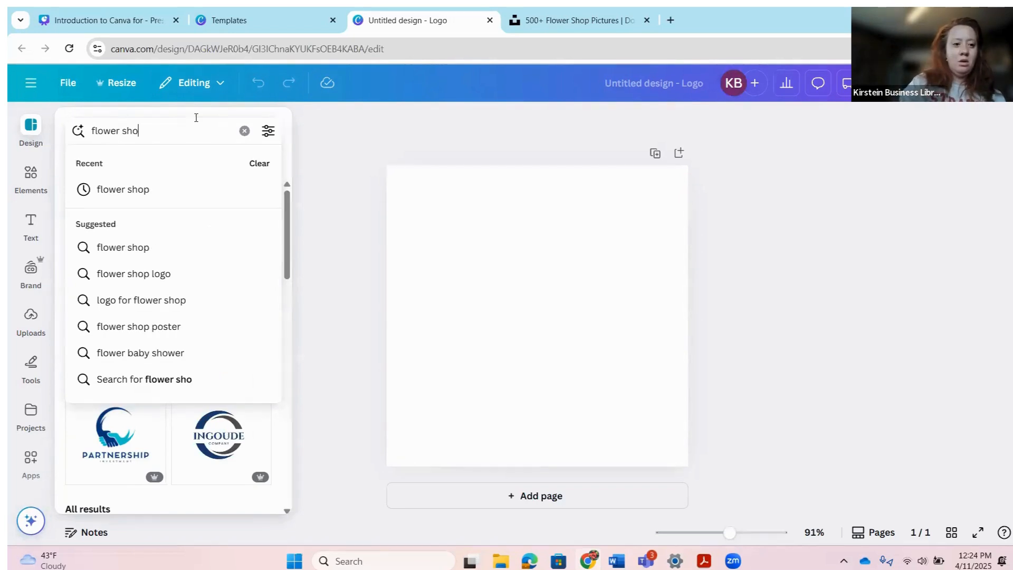
pyautogui.write('p')
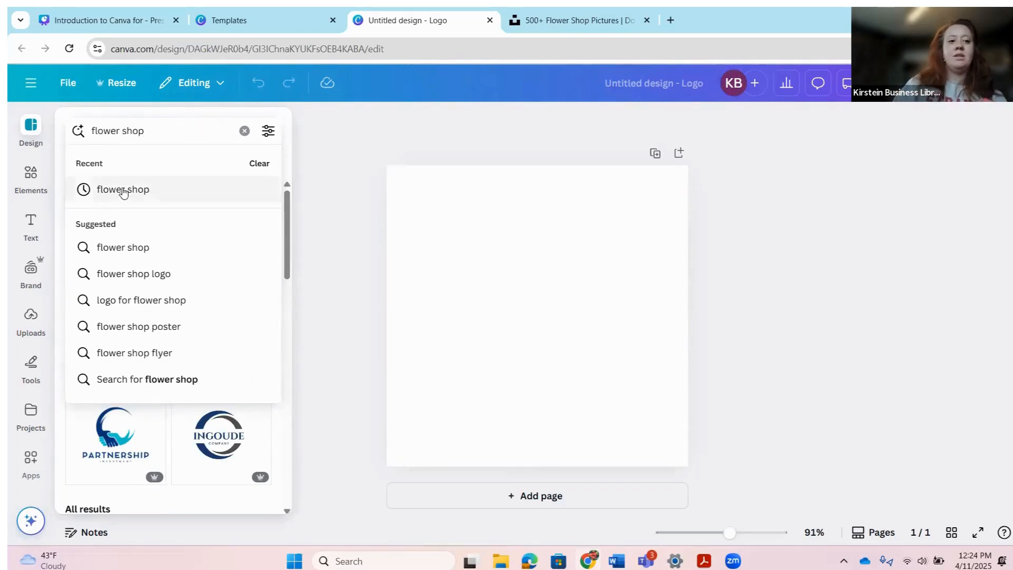
pyautogui.click(122, 191)
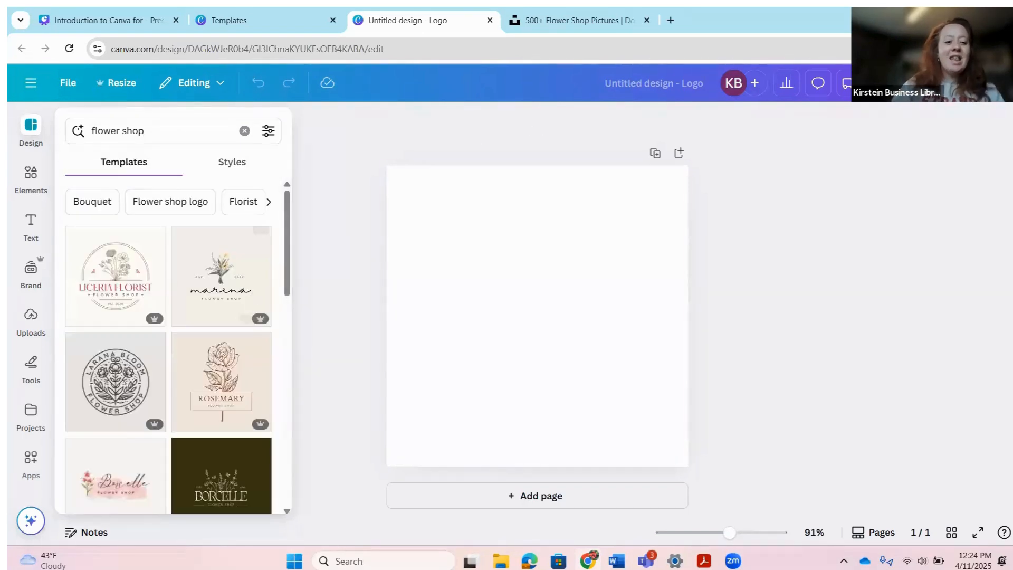
pyautogui.scroll(-10, 218, 318)
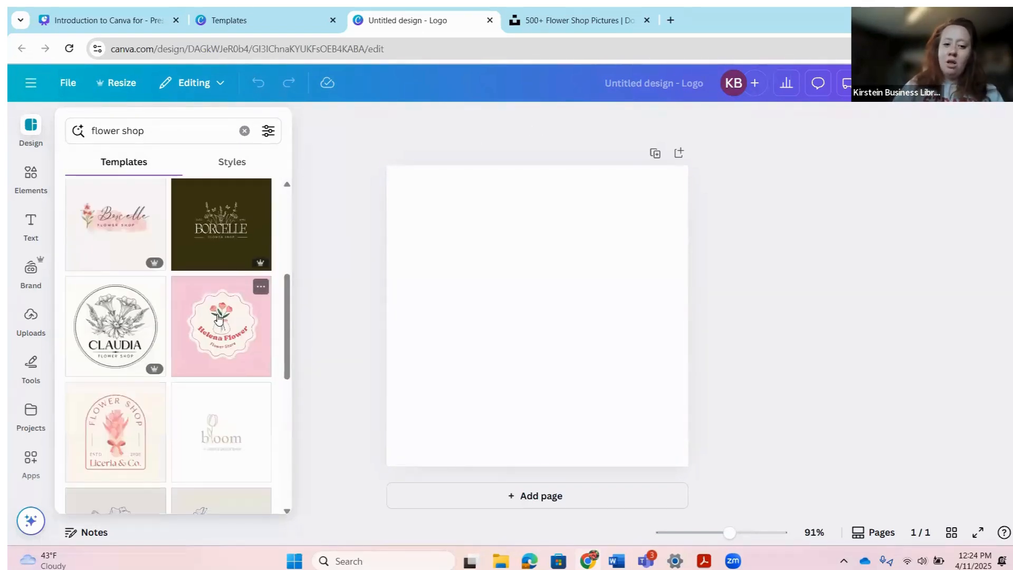
pyautogui.scroll(-8, 219, 319)
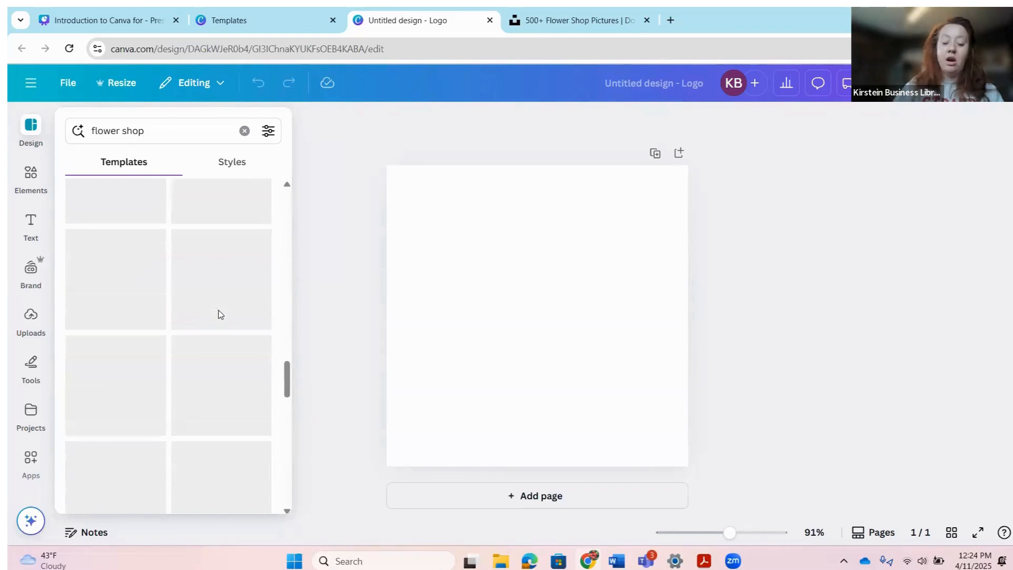
pyautogui.scroll(3, 236, 350)
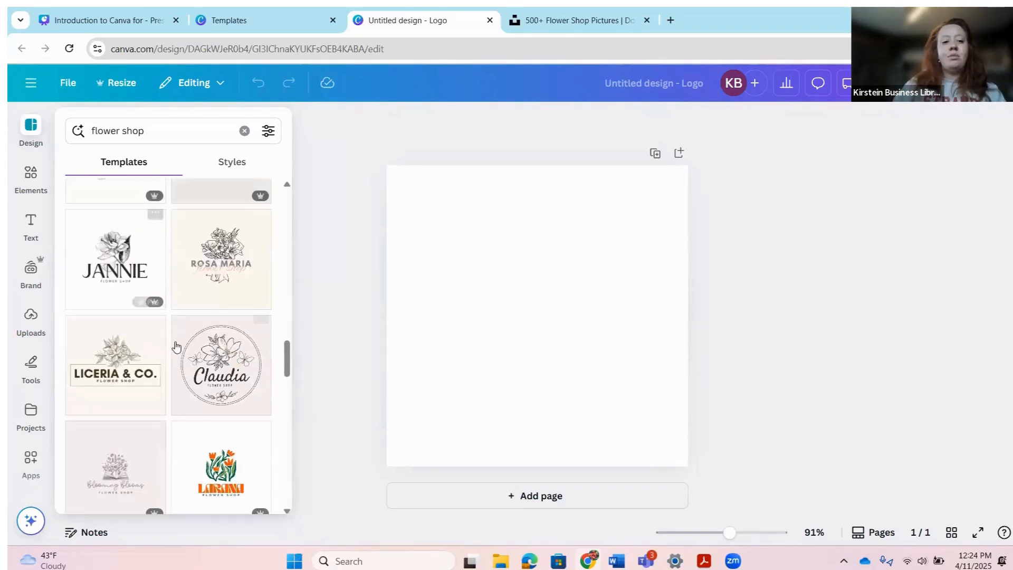
pyautogui.scroll(6, 174, 346)
pyautogui.scroll(5, 174, 346)
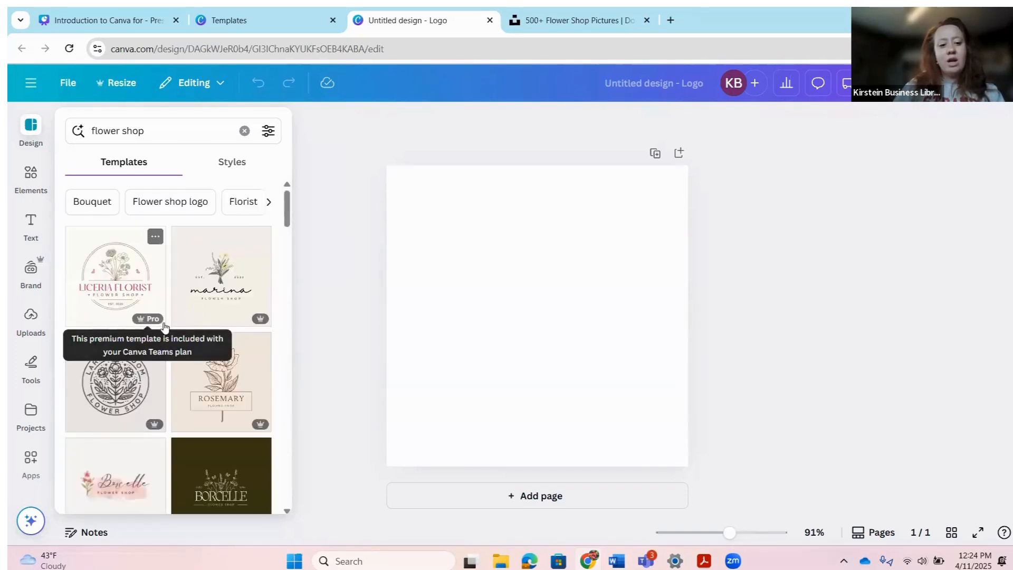
pyautogui.moveTo(152, 323)
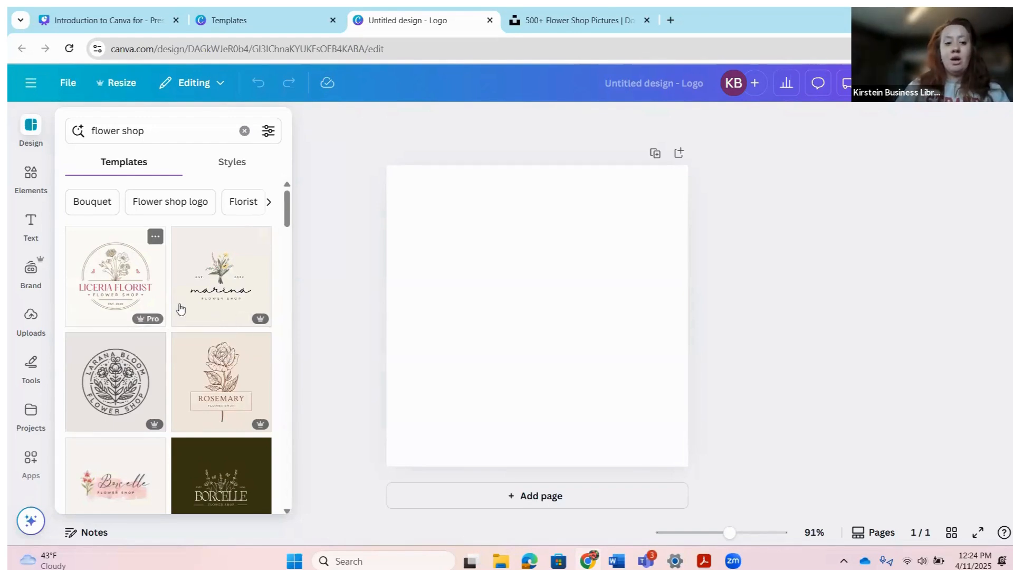
pyautogui.scroll(-3, 238, 343)
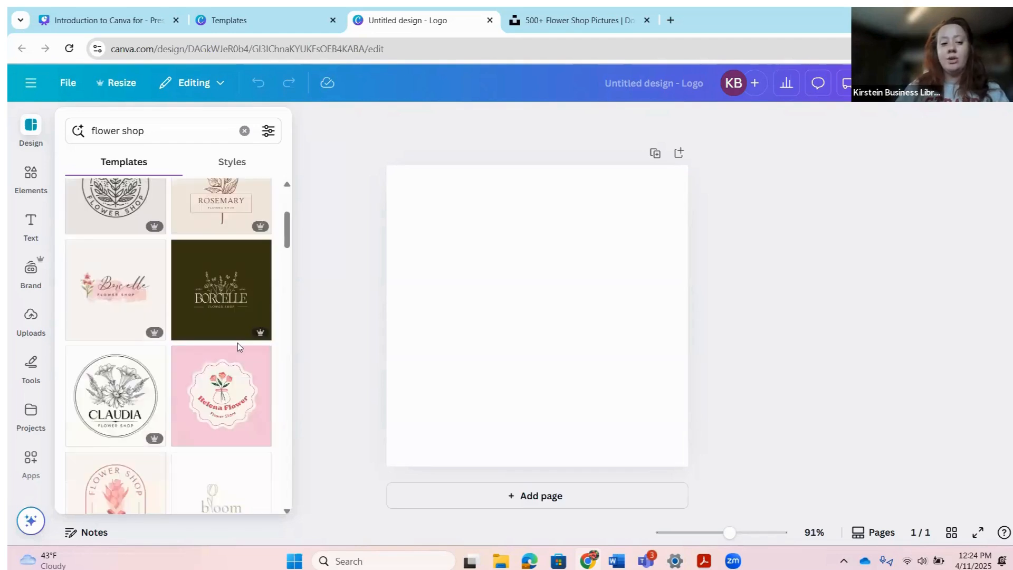
pyautogui.scroll(-3, 199, 335)
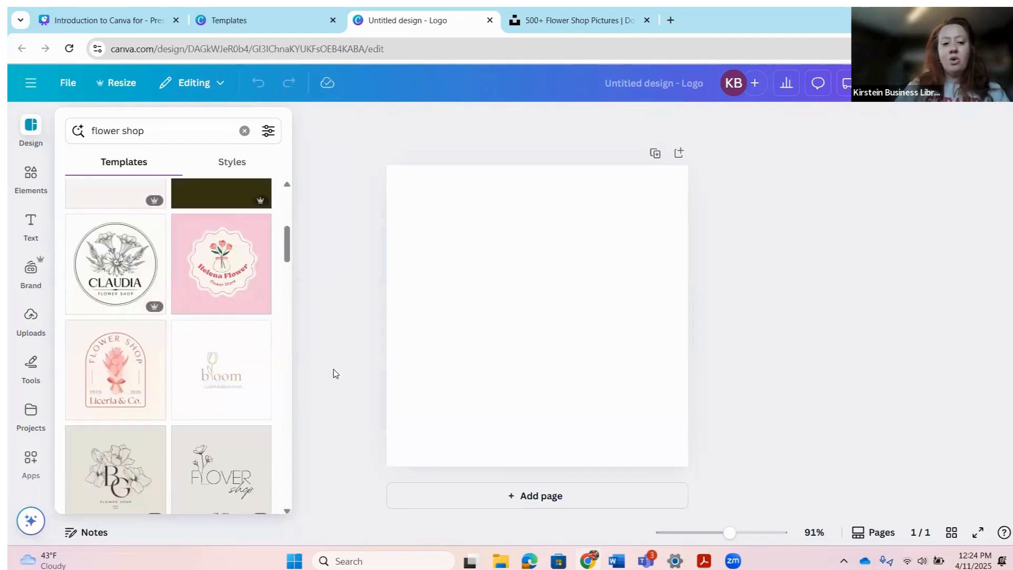
pyautogui.scroll(-1, 233, 287)
pyautogui.scroll(-3, 235, 285)
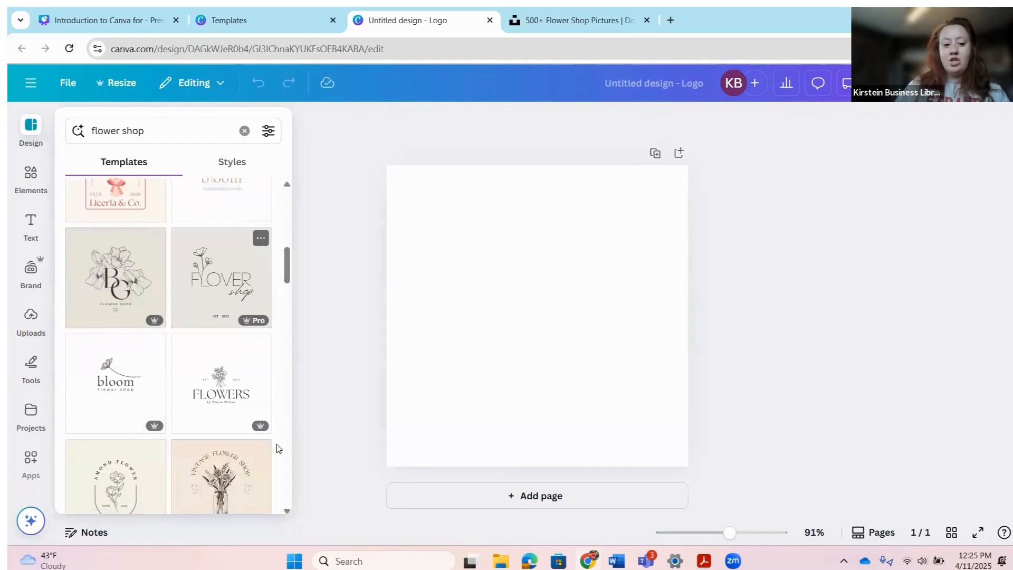
pyautogui.scroll(-2, 258, 416)
pyautogui.scroll(-3, 258, 416)
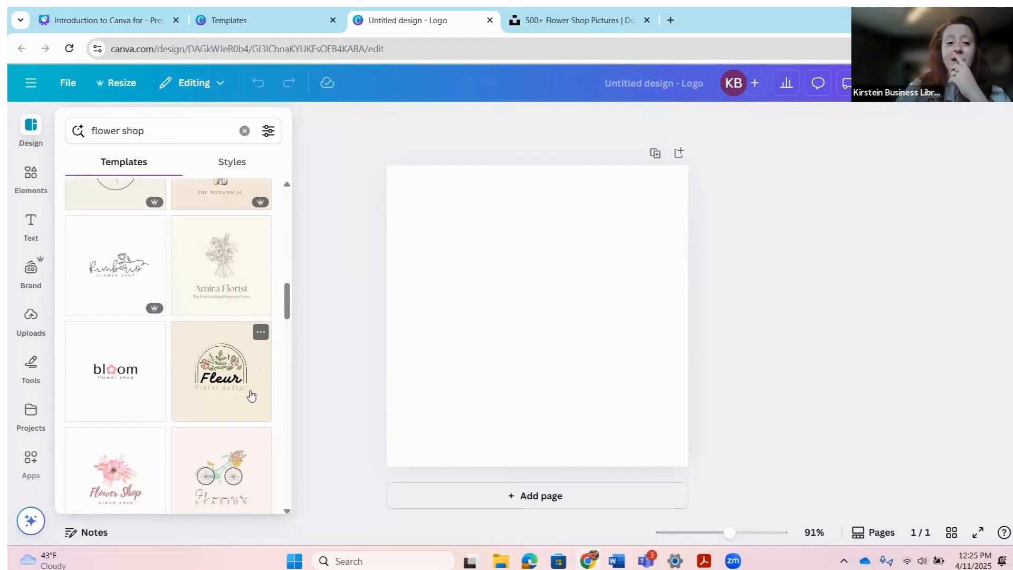
pyautogui.scroll(-4, 244, 380)
pyautogui.scroll(-5, 245, 381)
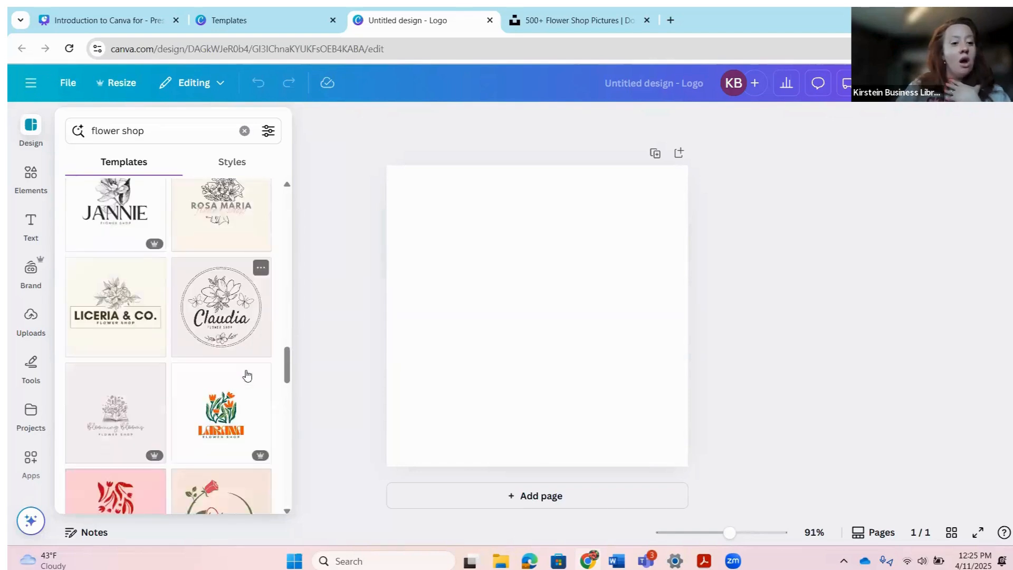
# Step: Add two more pages so the logo design has three blank pages
pyautogui.click(652, 154)
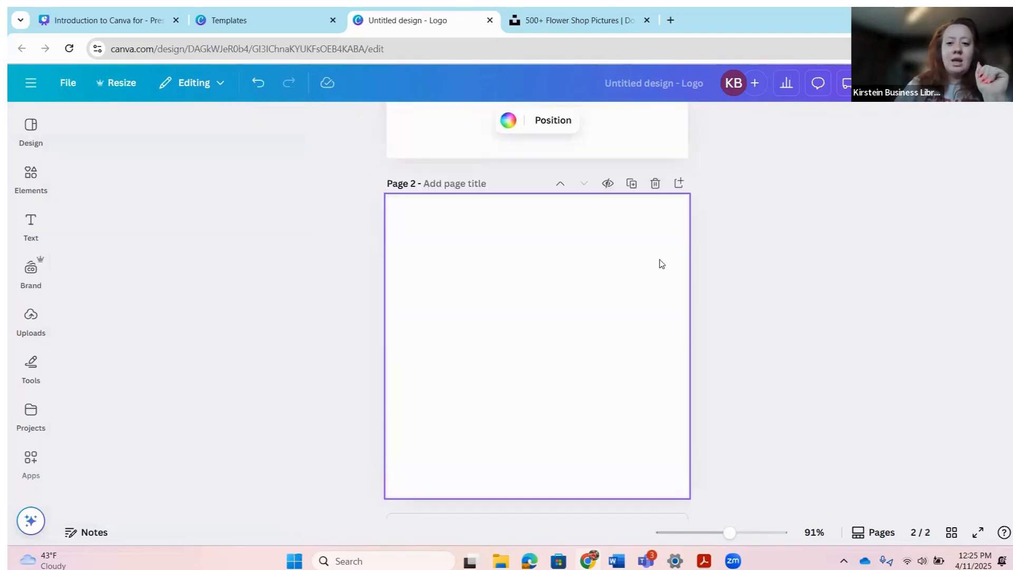
pyautogui.scroll(6, 662, 263)
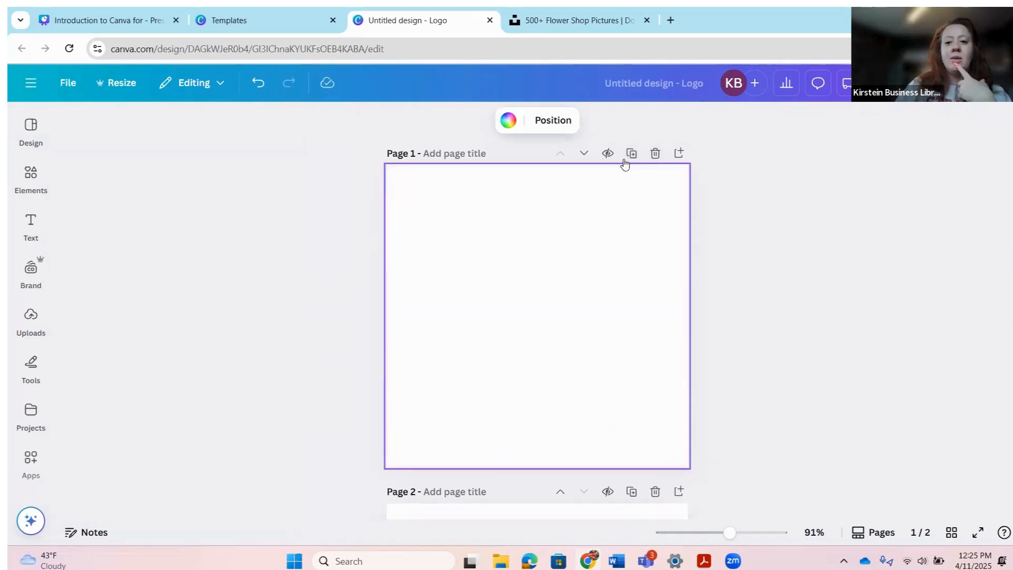
pyautogui.click(682, 159)
pyautogui.scroll(5, 672, 322)
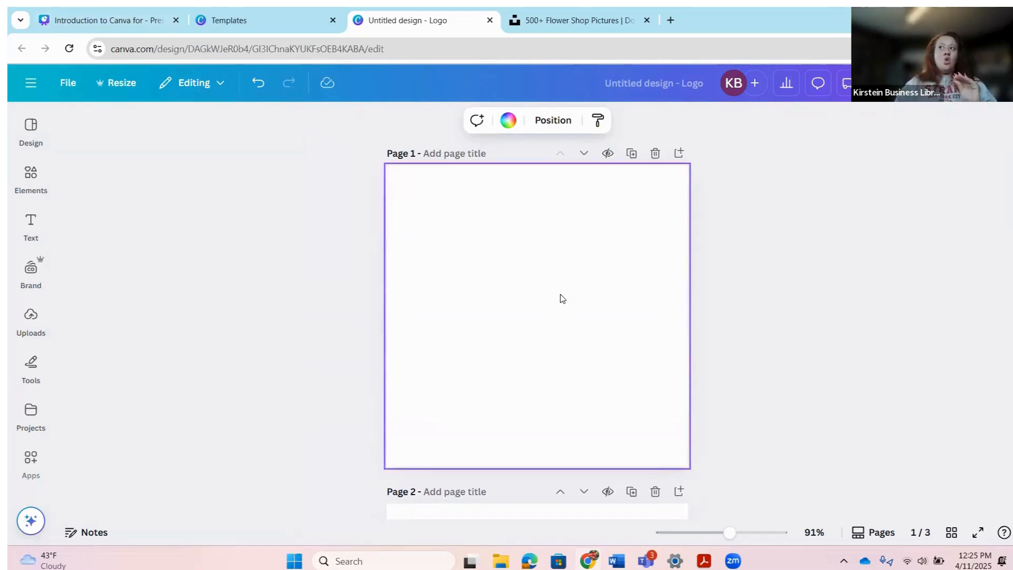
# Step: Bring the flower shop template results back up in the Design panel
pyautogui.click(32, 126)
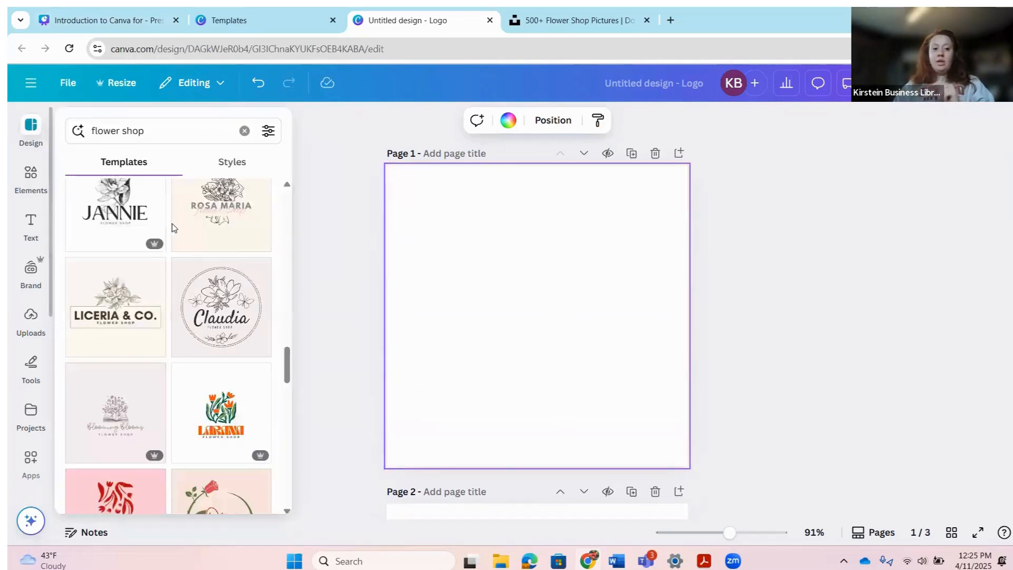
pyautogui.scroll(5, 199, 281)
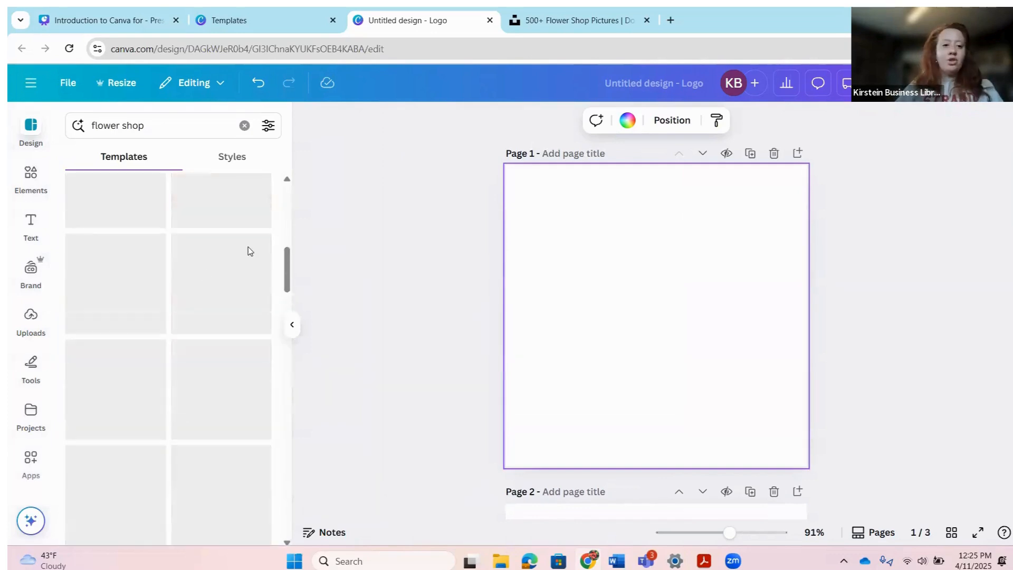
pyautogui.scroll(3, 250, 251)
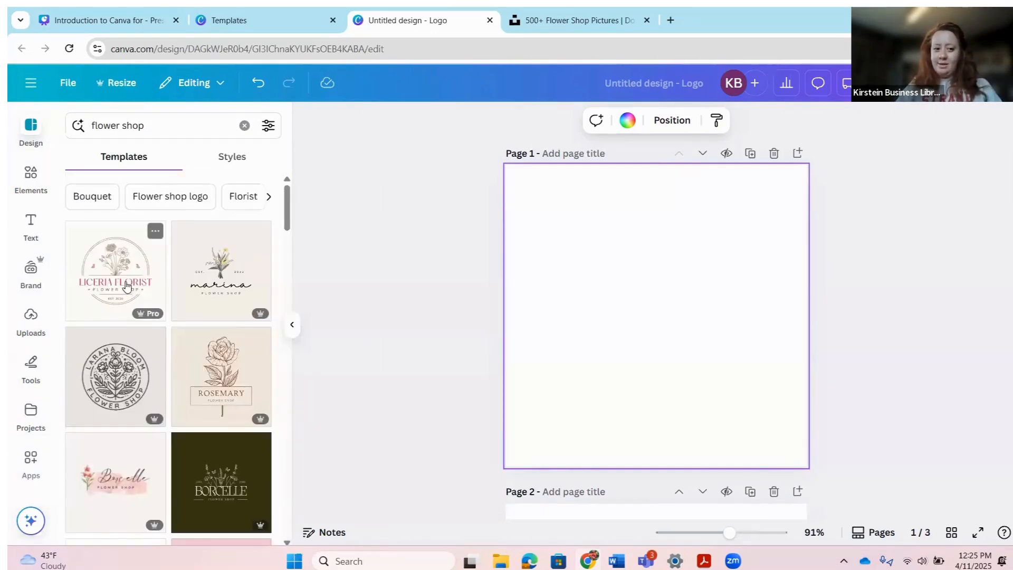
pyautogui.click(102, 299)
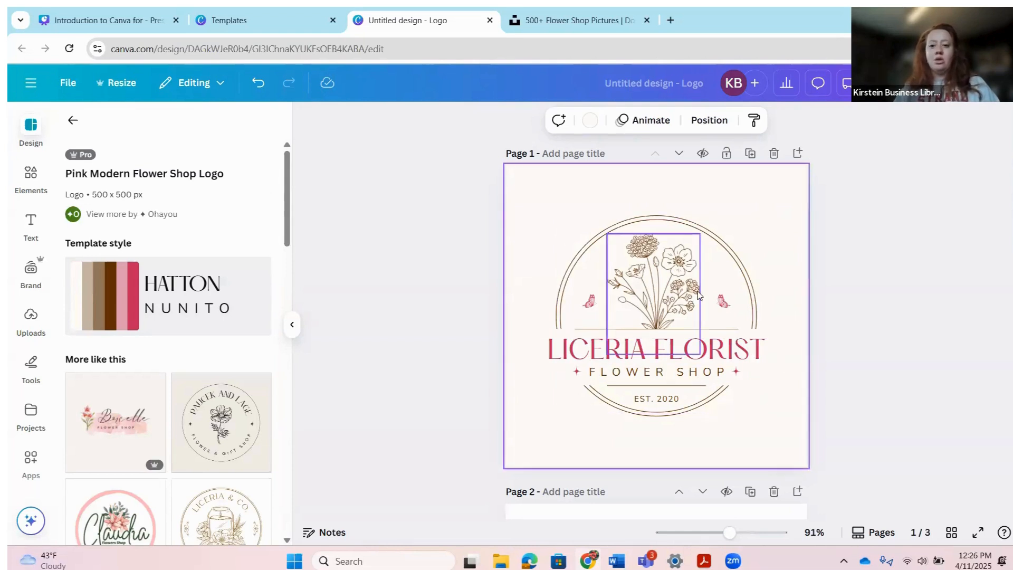
pyautogui.click(652, 353)
pyautogui.click(695, 347)
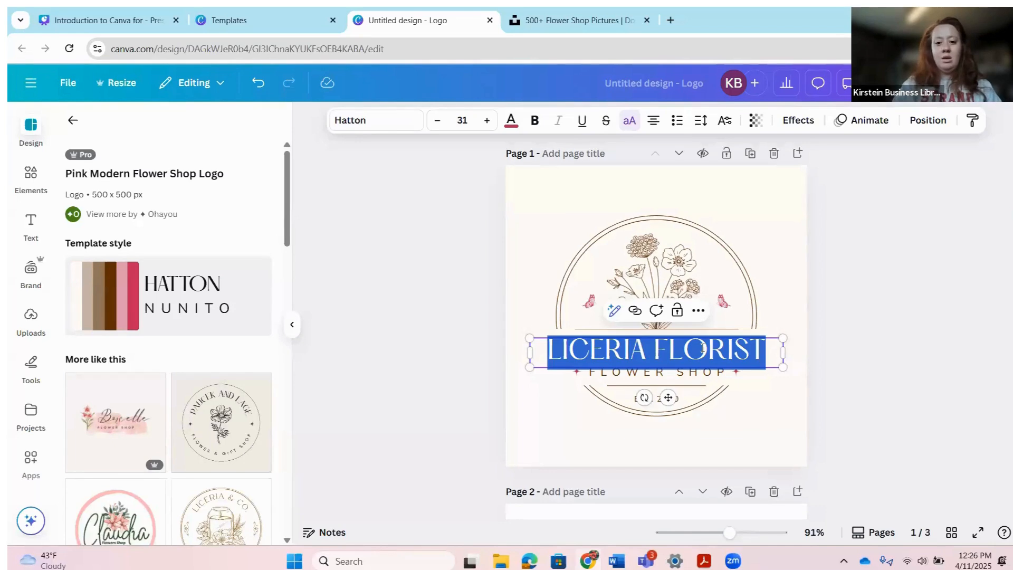
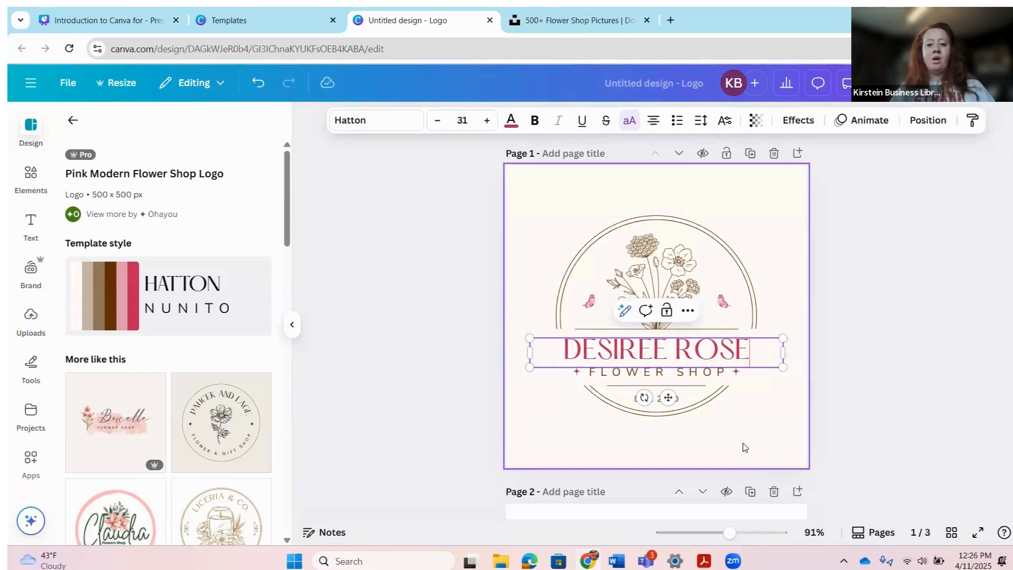
pyautogui.click(774, 456)
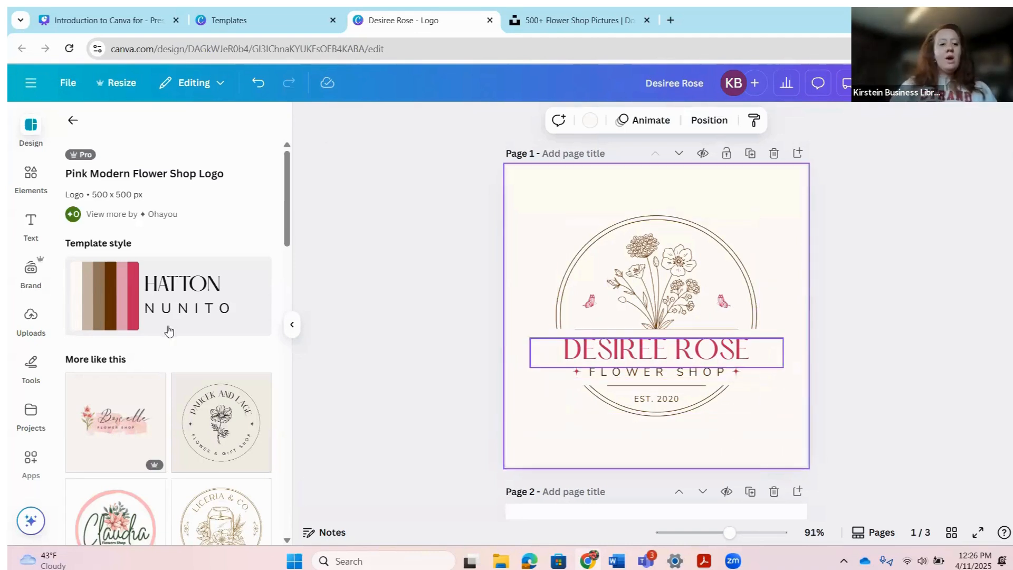
# Step: Delete the flower sketch and both butterflies from the page 1 logo
pyautogui.click(667, 270)
pyautogui.press('Delete')
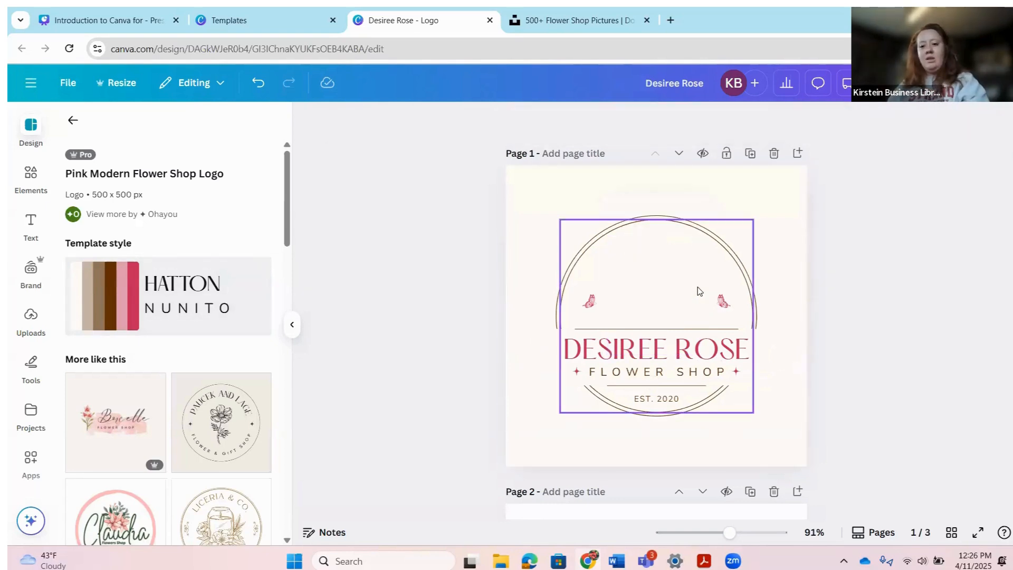
pyautogui.click(726, 304)
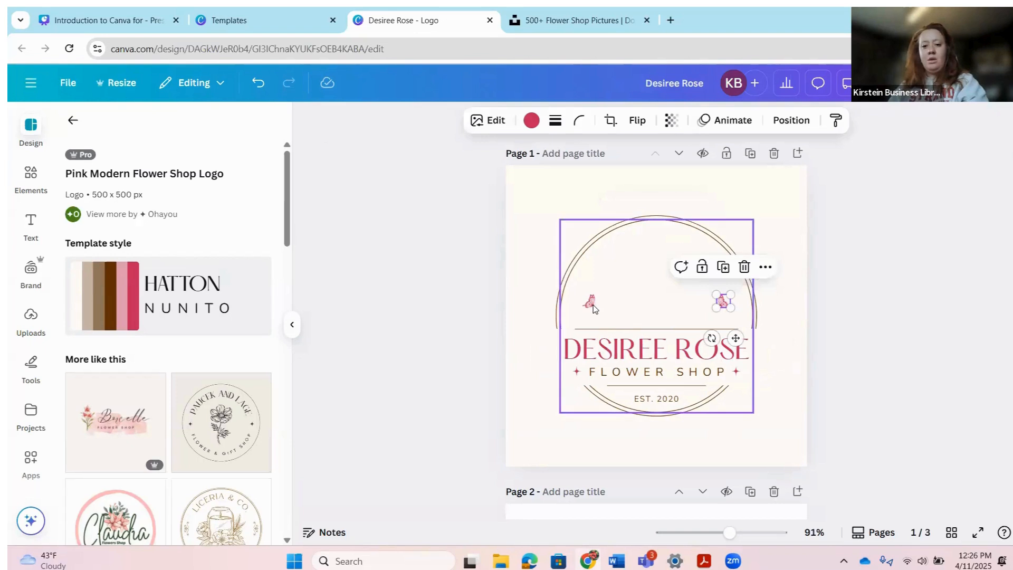
pyautogui.press('Delete')
pyautogui.click(589, 305)
pyautogui.press('Delete')
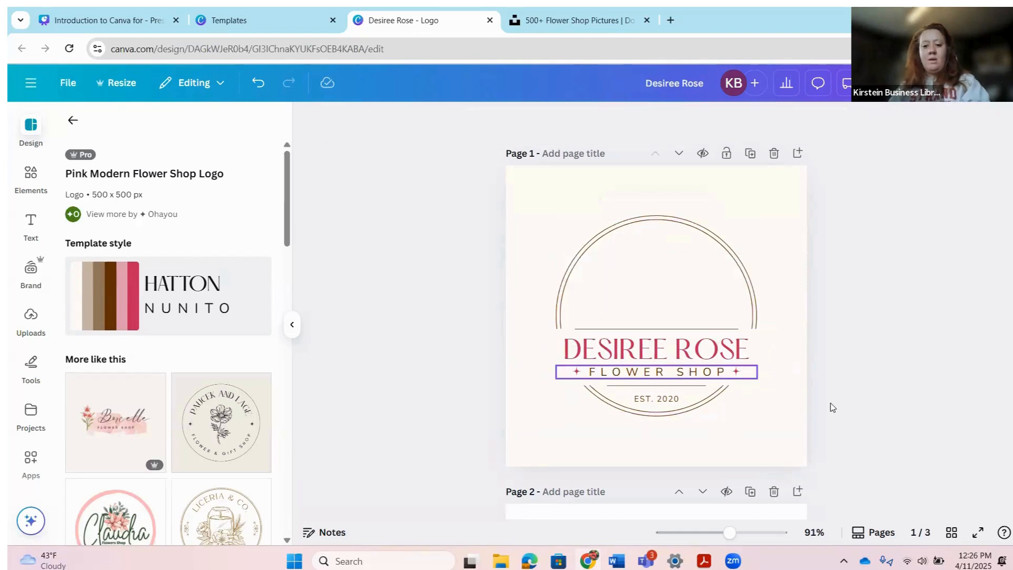
# Step: Replace the EST. 2020 text with BOSTON, MA
pyautogui.click(657, 401)
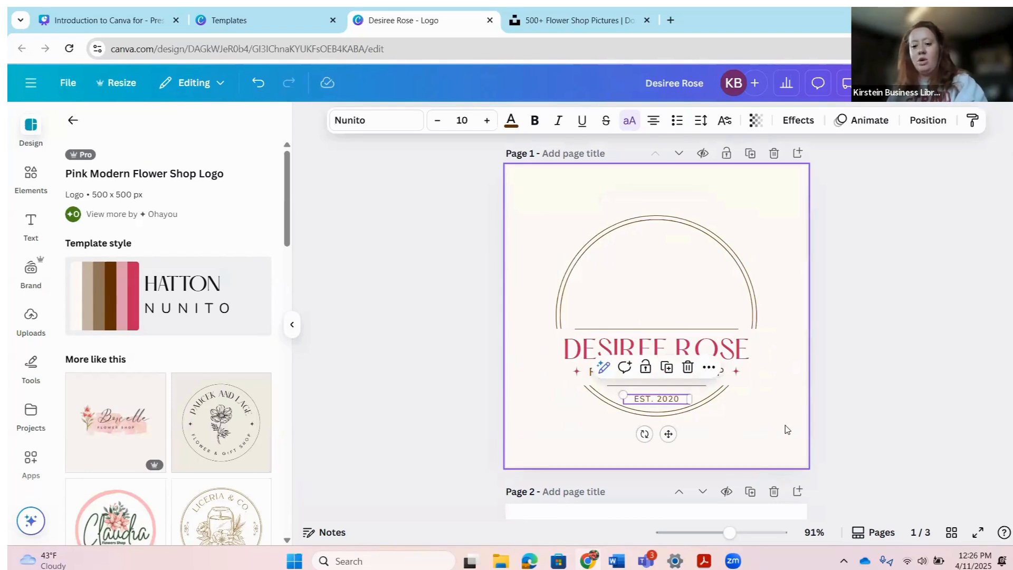
pyautogui.doubleClick(672, 401)
pyautogui.write('BO')
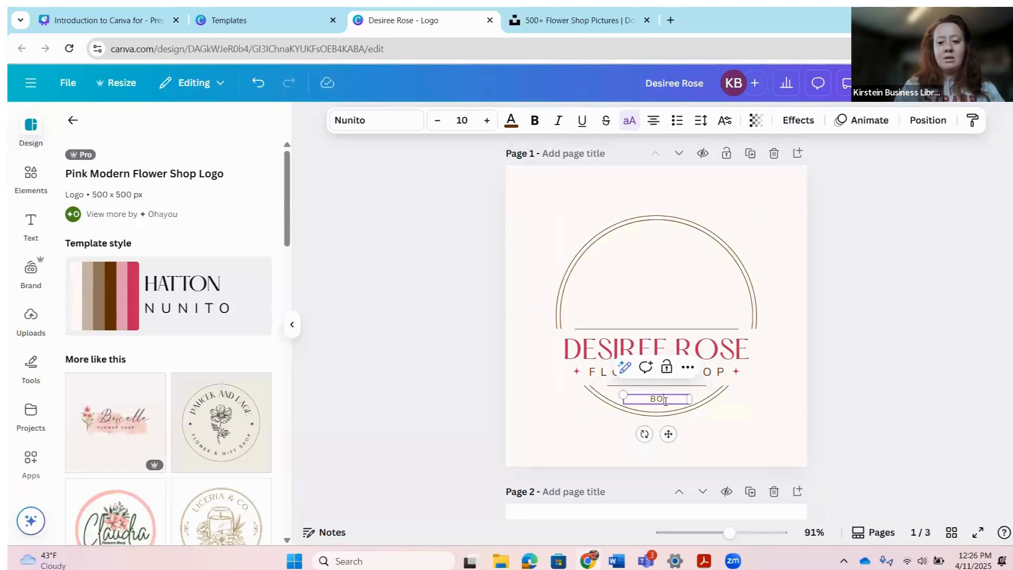
pyautogui.write('STON, MA')
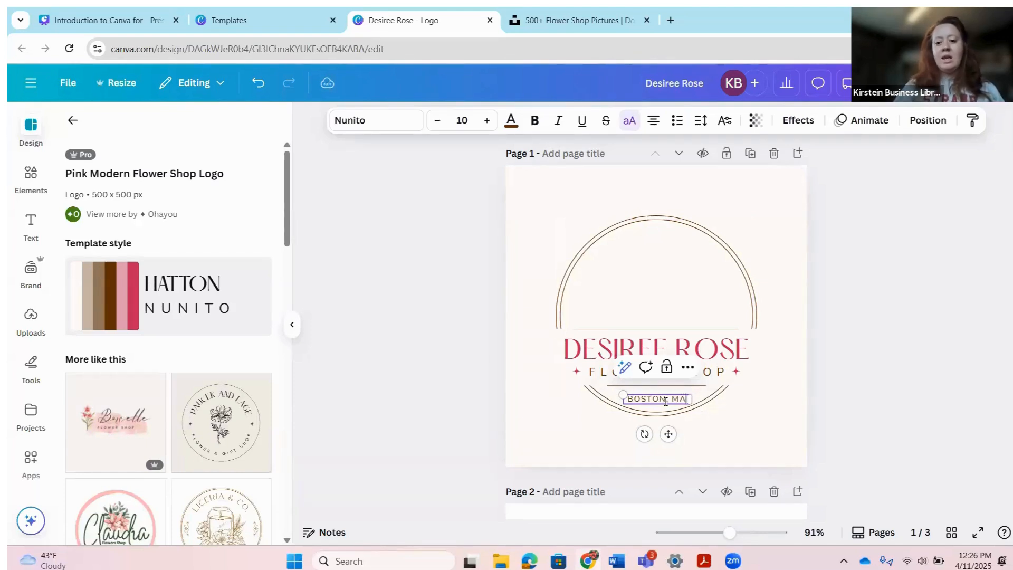
pyautogui.click(712, 425)
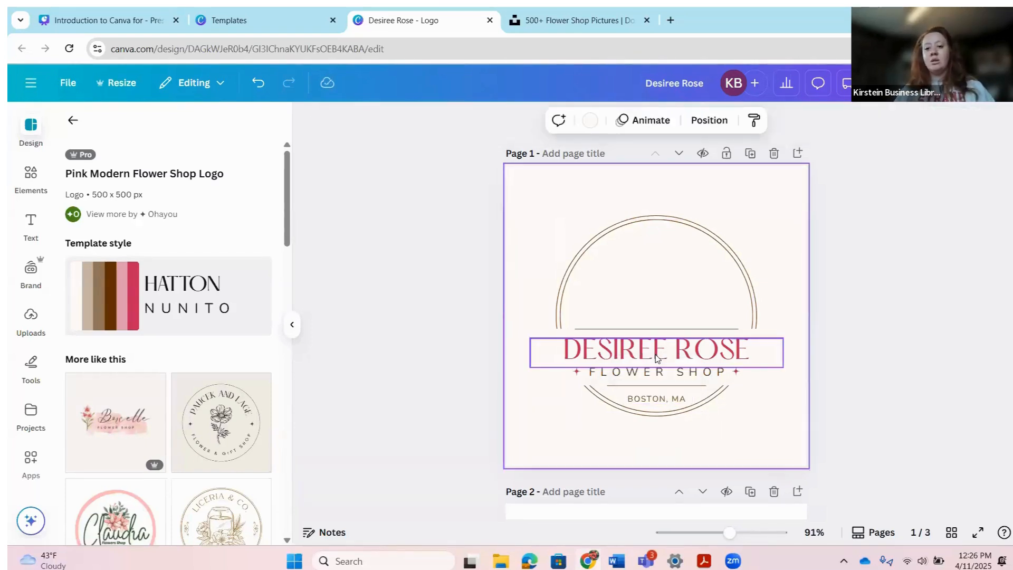
pyautogui.click(670, 367)
pyautogui.click(710, 386)
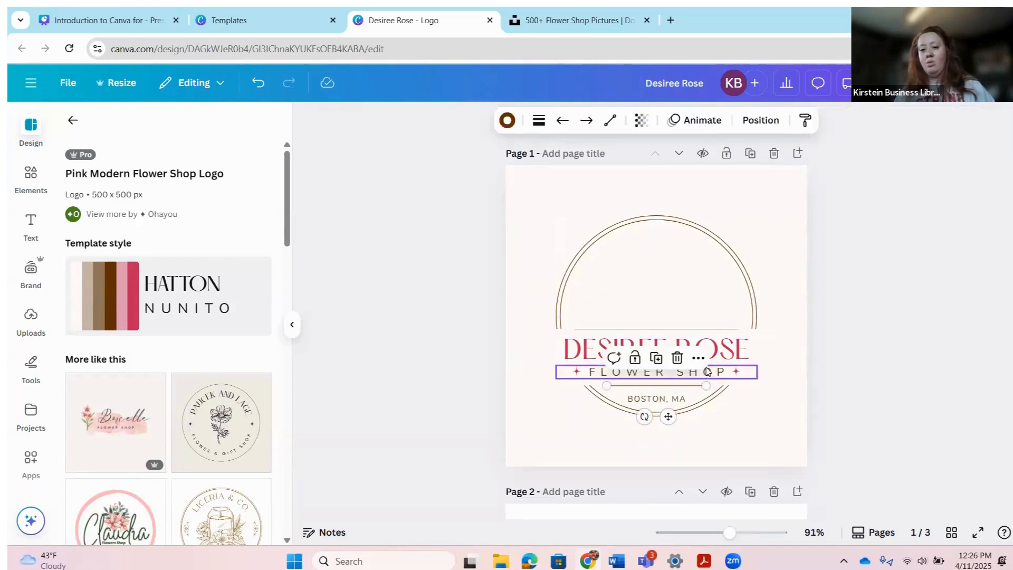
pyautogui.click(710, 373)
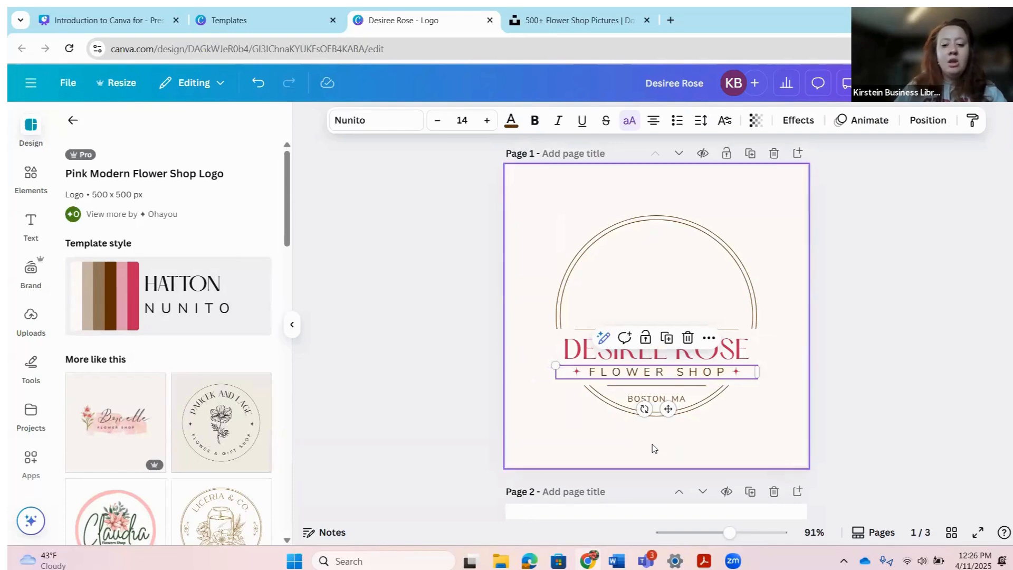
# Step: Apply the Black and Beige Elegant Simple Flower Circle Logo template to page 2
pyautogui.scroll(-5, 647, 436)
pyautogui.click(633, 322)
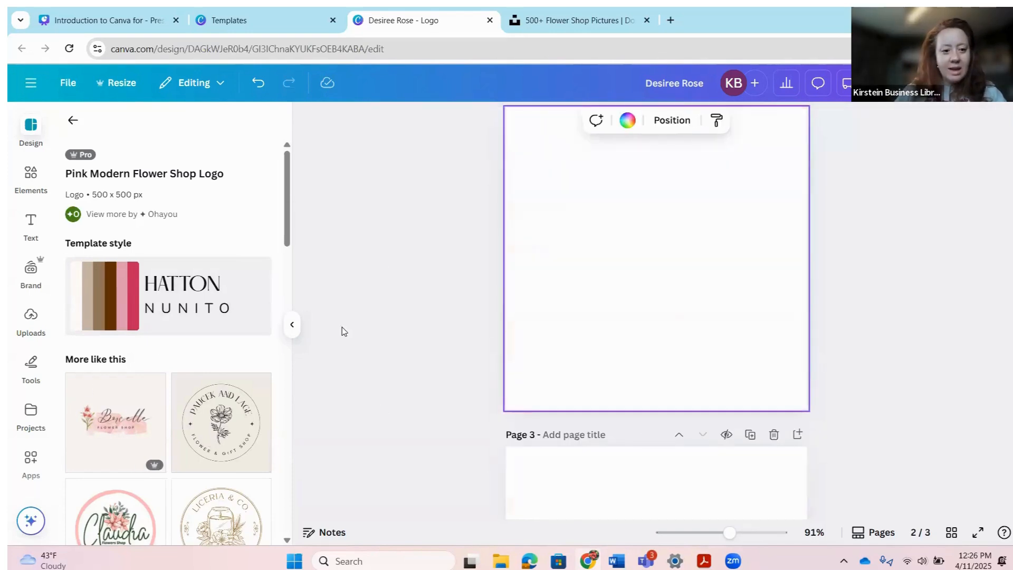
pyautogui.scroll(2, 317, 327)
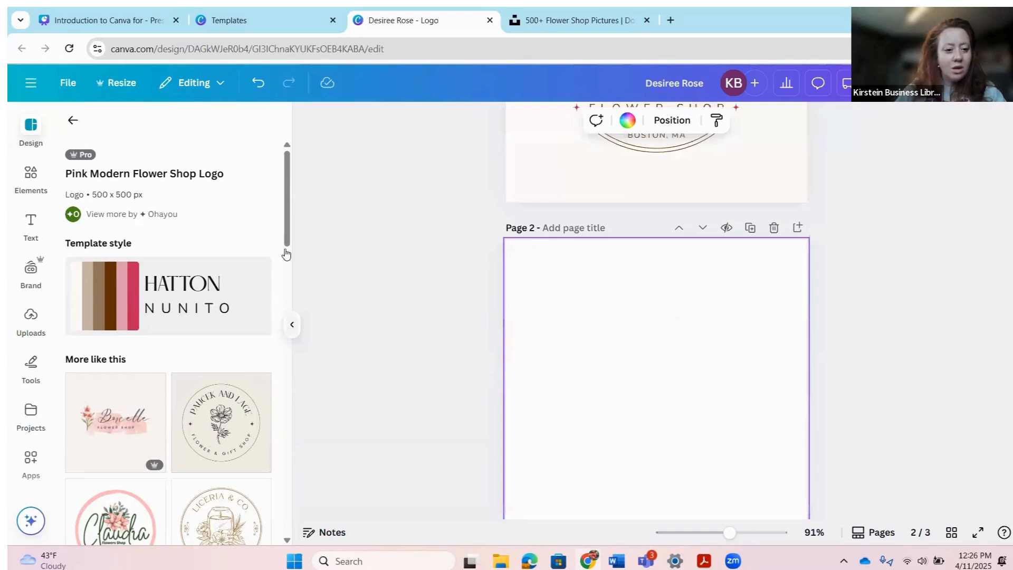
pyautogui.scroll(-3, 211, 280)
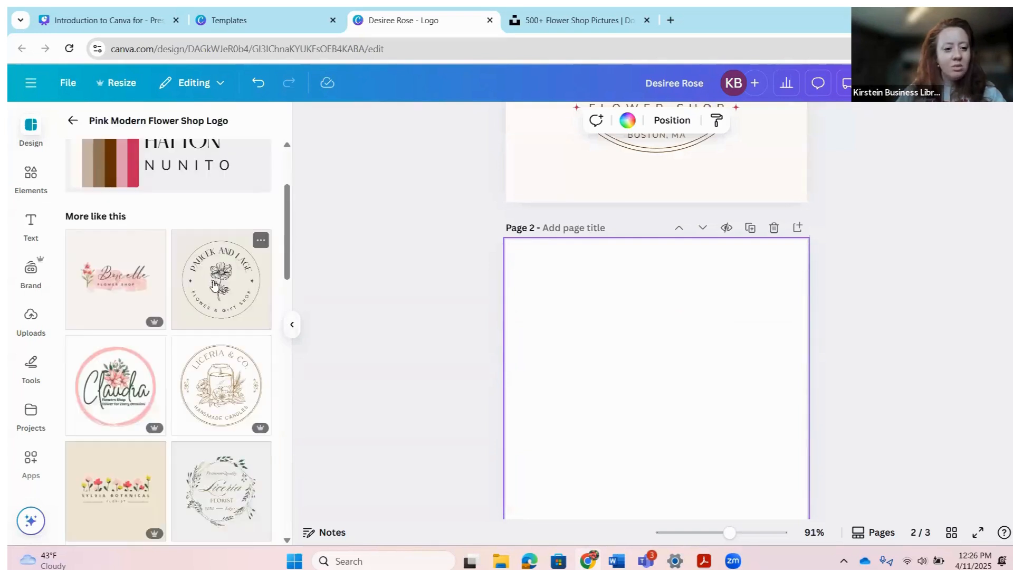
pyautogui.click(214, 285)
pyautogui.scroll(1, 622, 359)
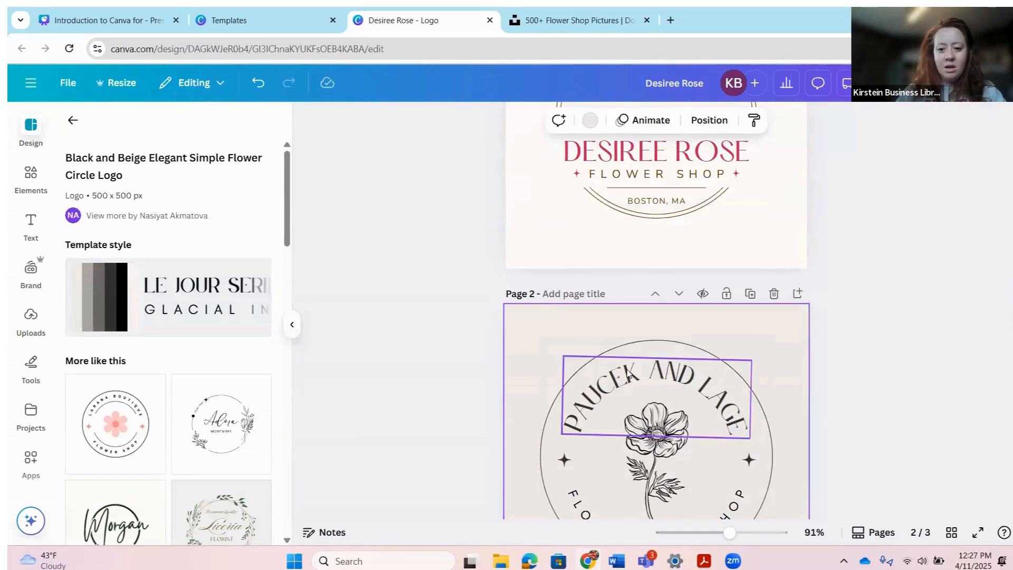
pyautogui.click(624, 413)
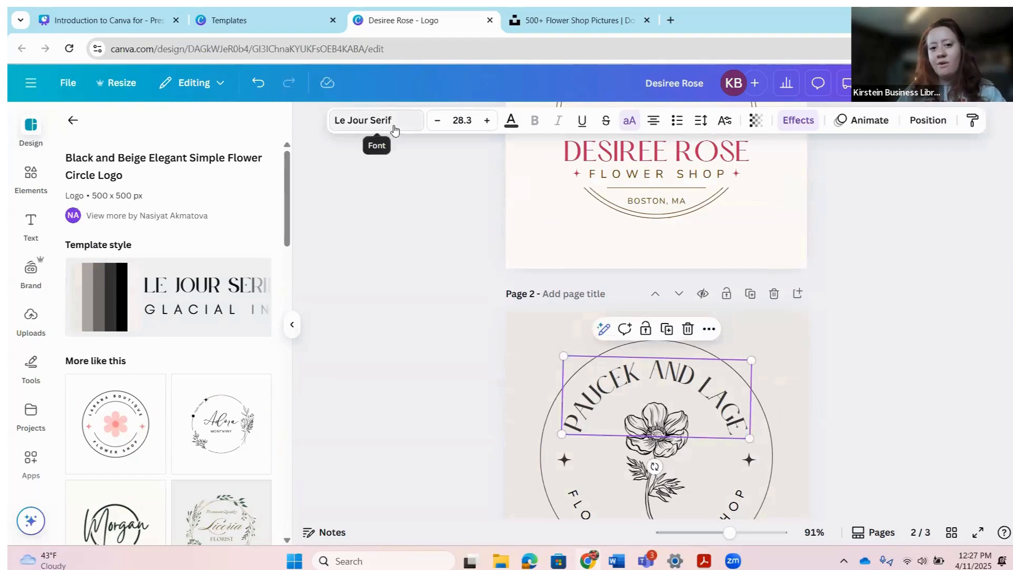
pyautogui.scroll(2, 681, 282)
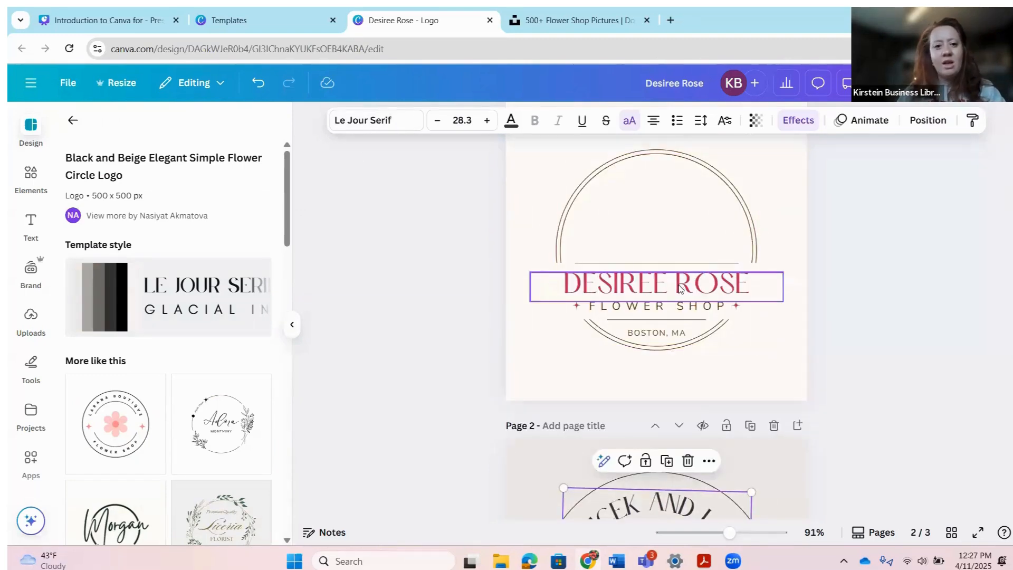
pyautogui.click(681, 284)
pyautogui.scroll(-2, 749, 388)
pyautogui.scroll(3, 736, 389)
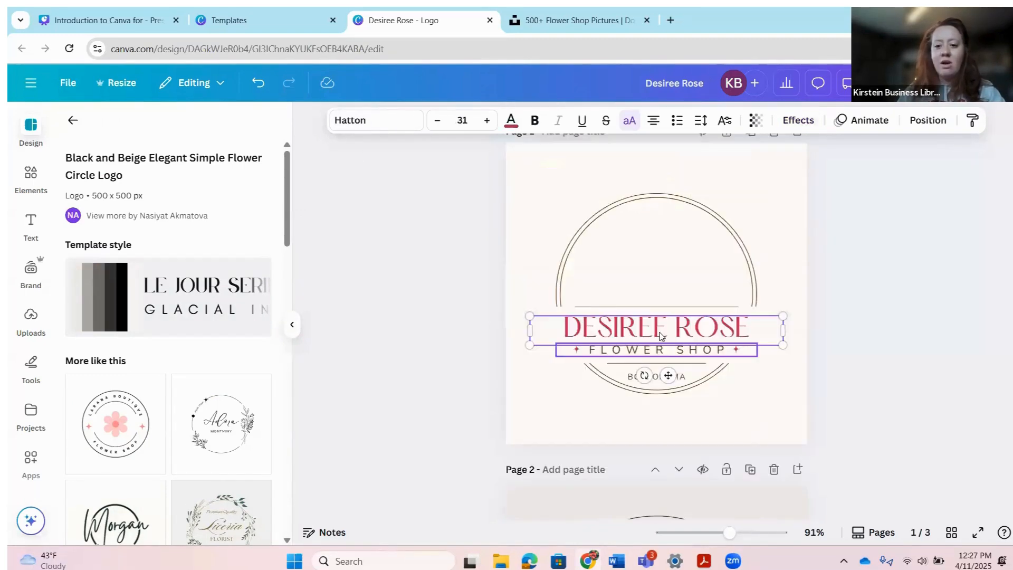
pyautogui.click(388, 123)
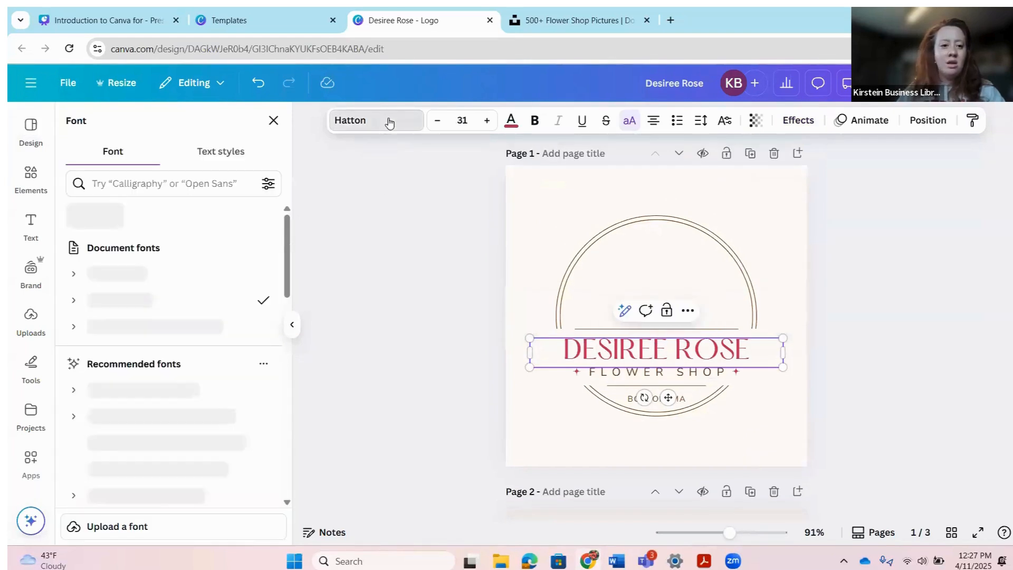
pyautogui.click(151, 359)
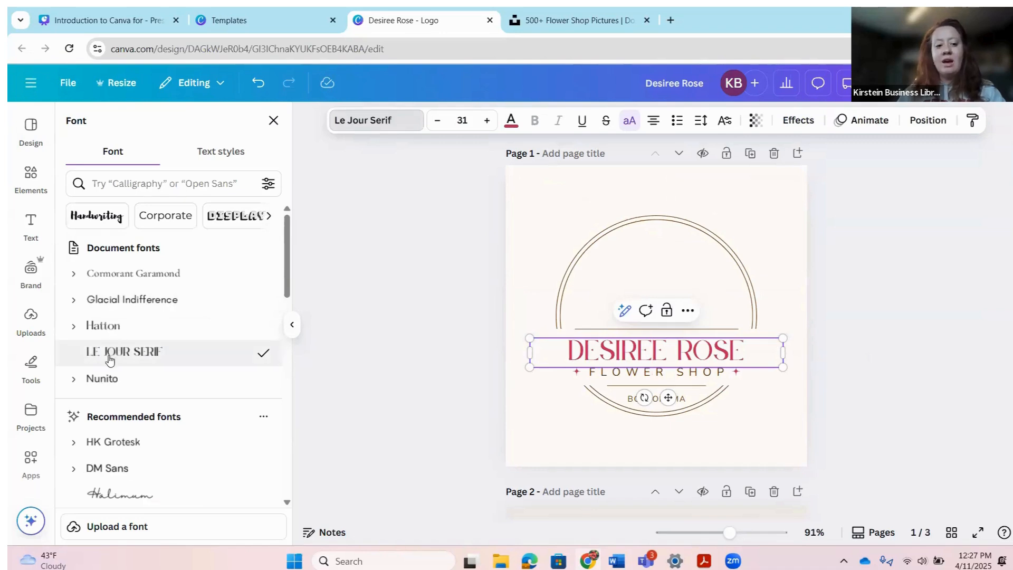
pyautogui.scroll(-3, 631, 397)
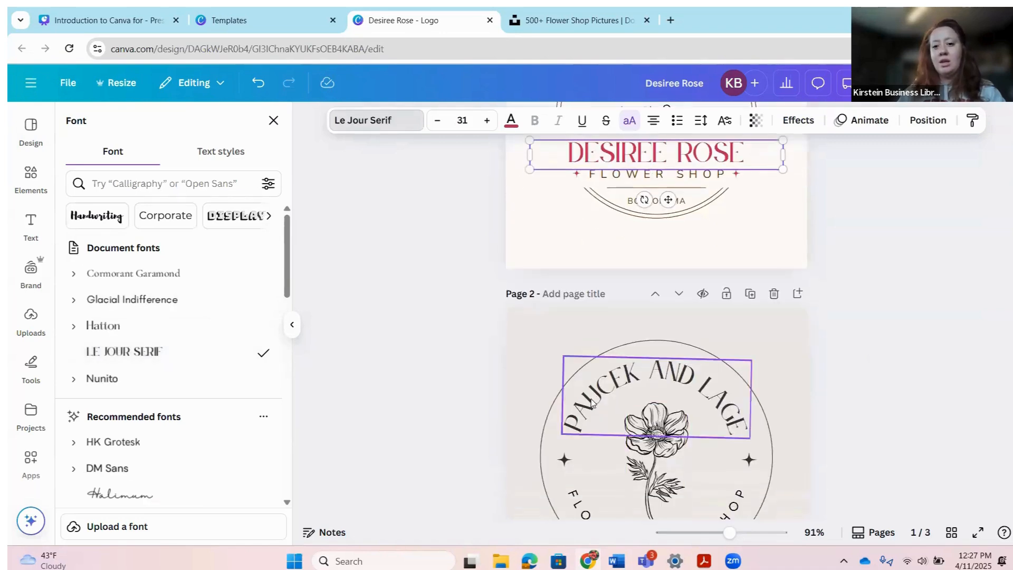
pyautogui.scroll(3, 591, 403)
pyautogui.scroll(-5, 590, 419)
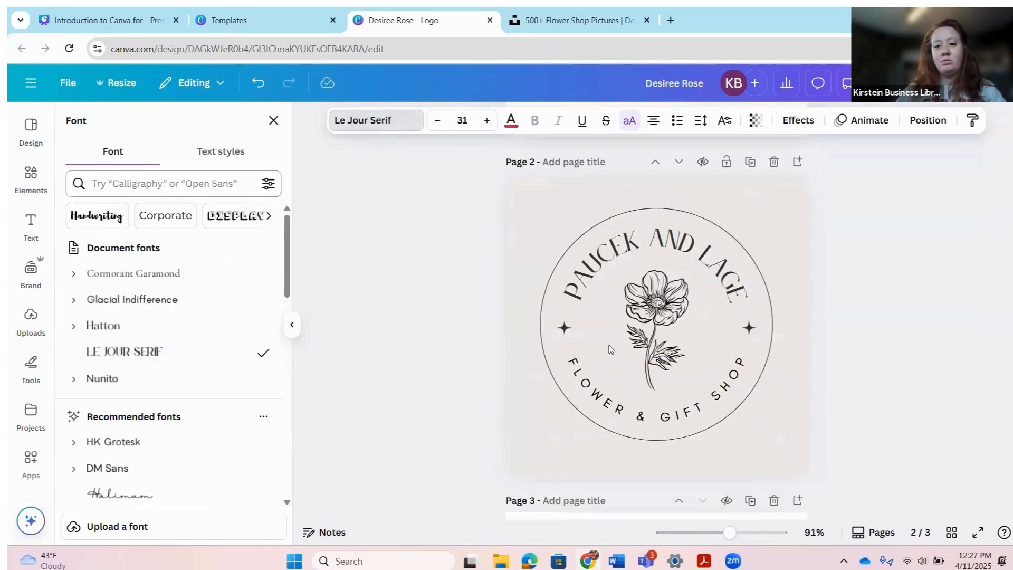
pyautogui.scroll(1, 610, 349)
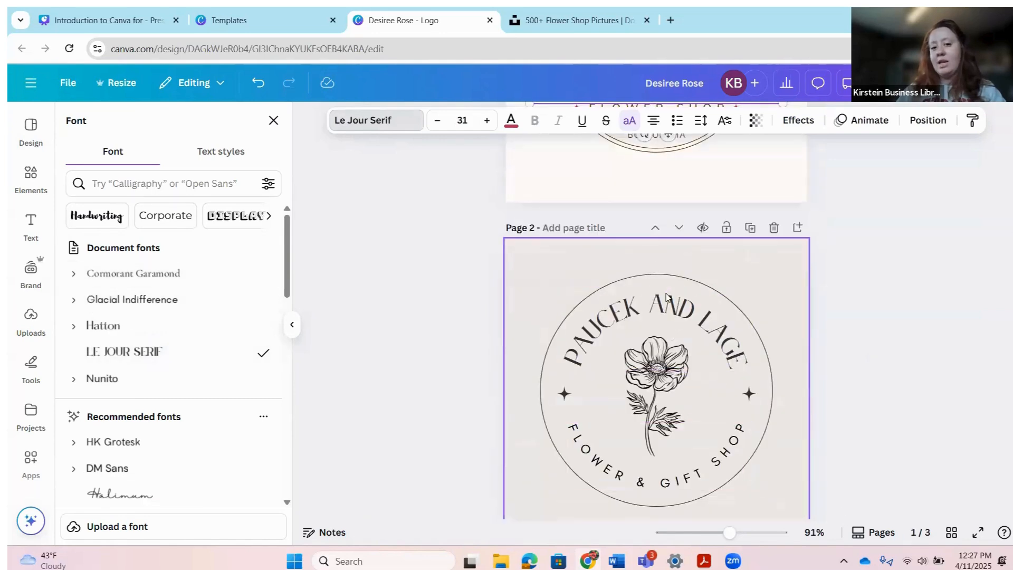
pyautogui.scroll(4, 823, 430)
pyautogui.scroll(-3, 580, 369)
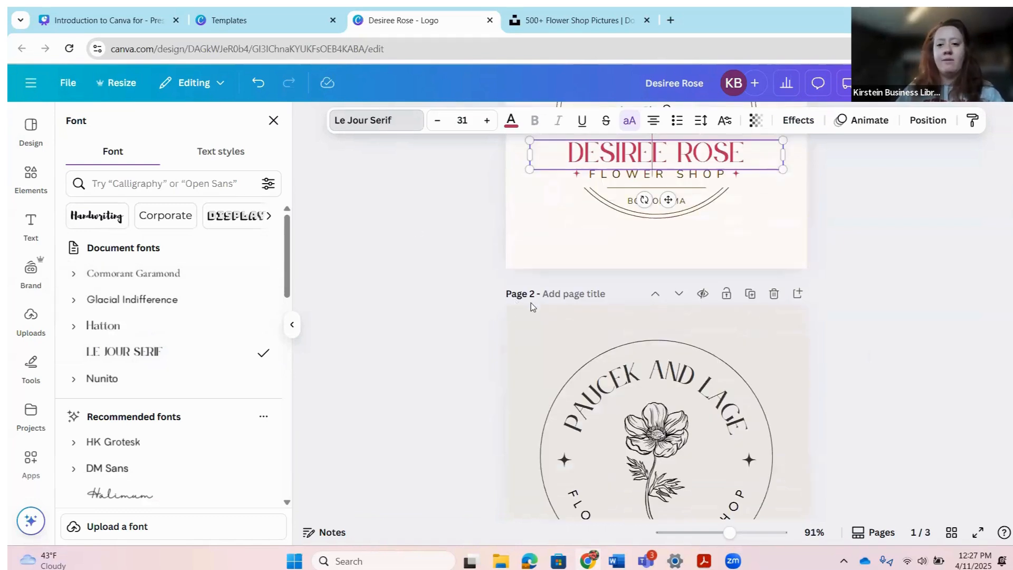
pyautogui.scroll(3, 533, 302)
pyautogui.click(672, 359)
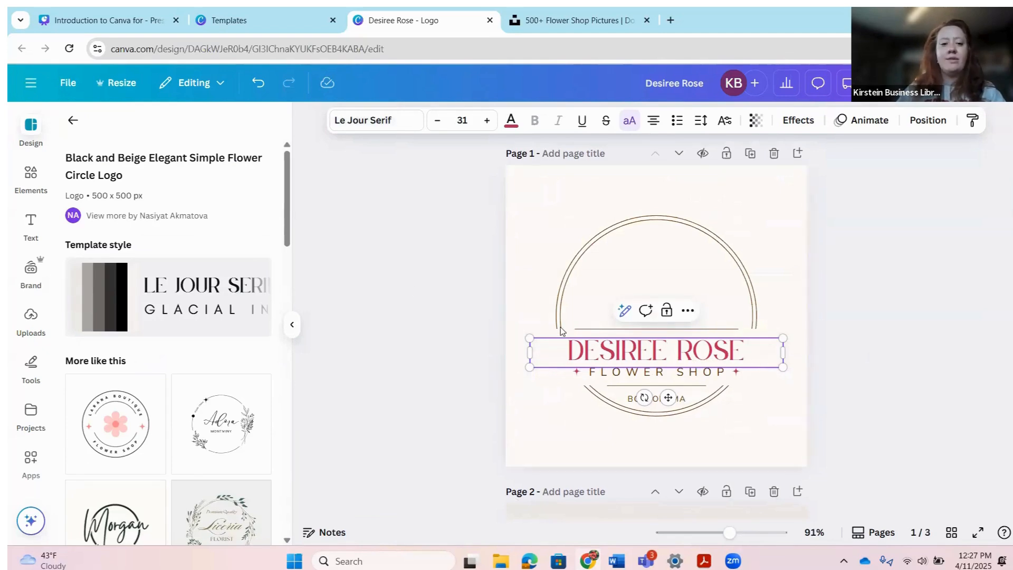
# Step: Select the blank page 3 and switch to the Unsplash flower shop photo results
pyautogui.scroll(-2, 464, 351)
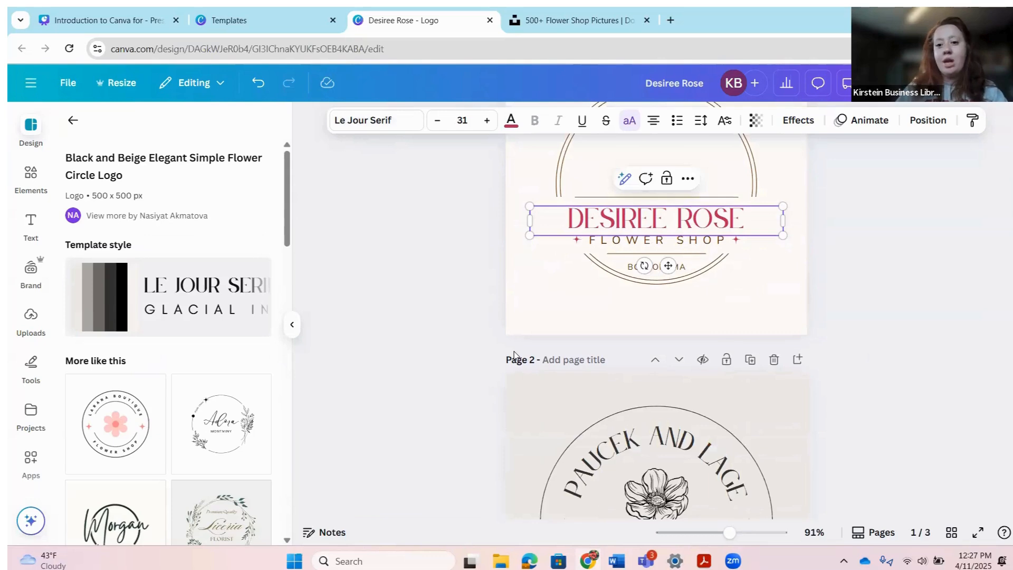
pyautogui.scroll(2, 536, 357)
pyautogui.scroll(-4, 768, 379)
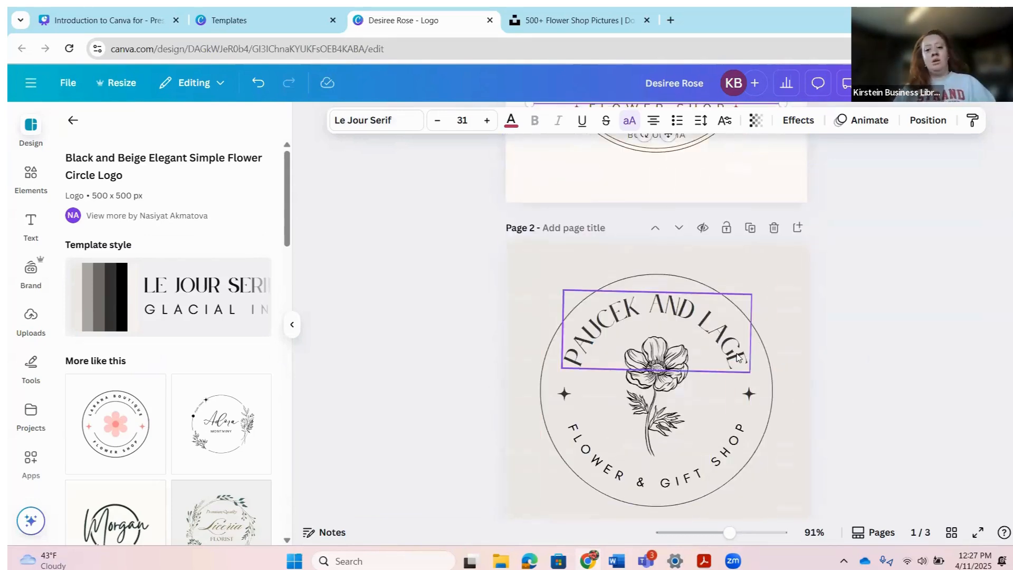
pyautogui.scroll(3, 708, 342)
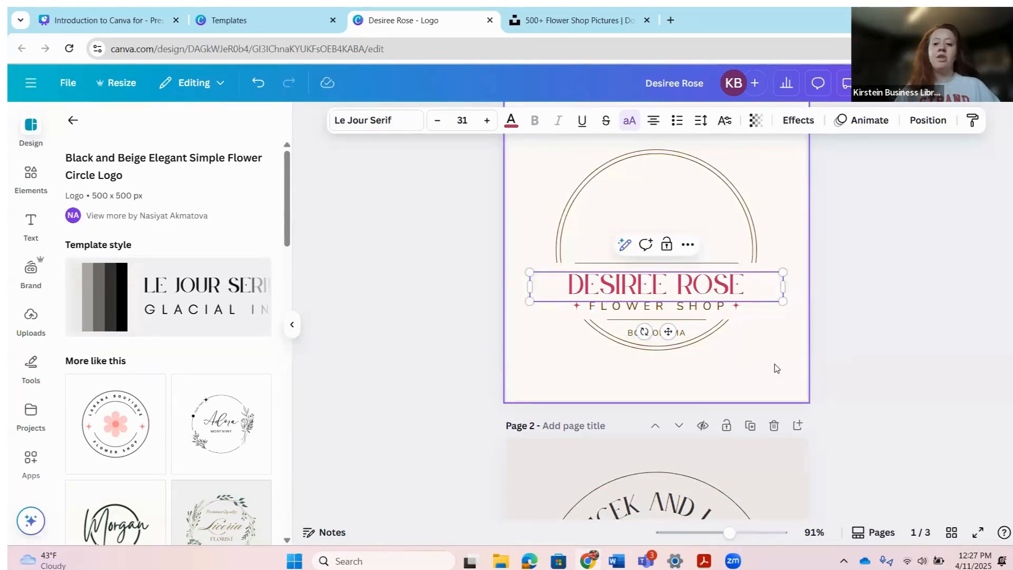
pyautogui.scroll(-3, 778, 367)
pyautogui.scroll(-5, 792, 311)
pyautogui.click(675, 306)
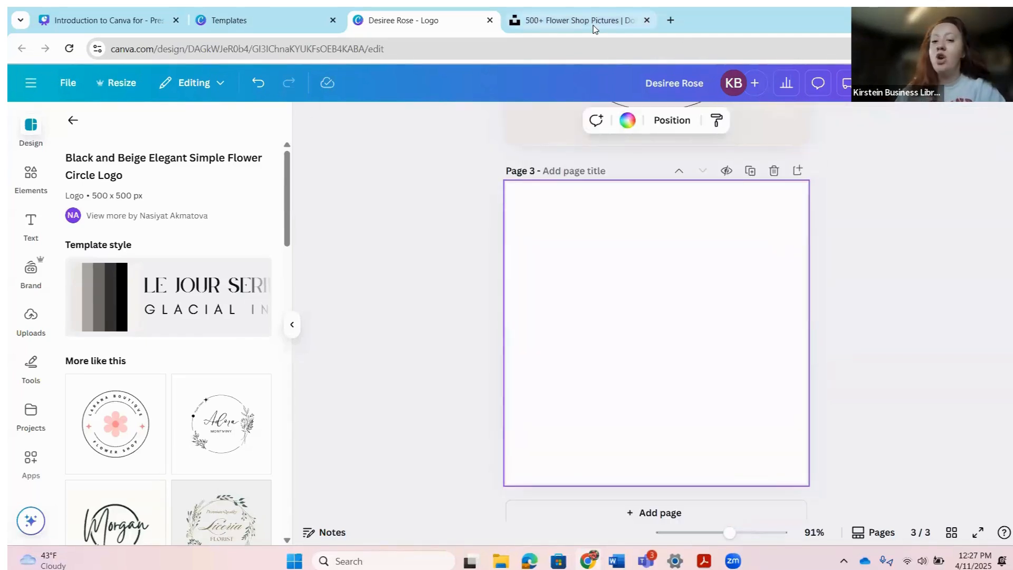
pyautogui.moveTo(594, 29)
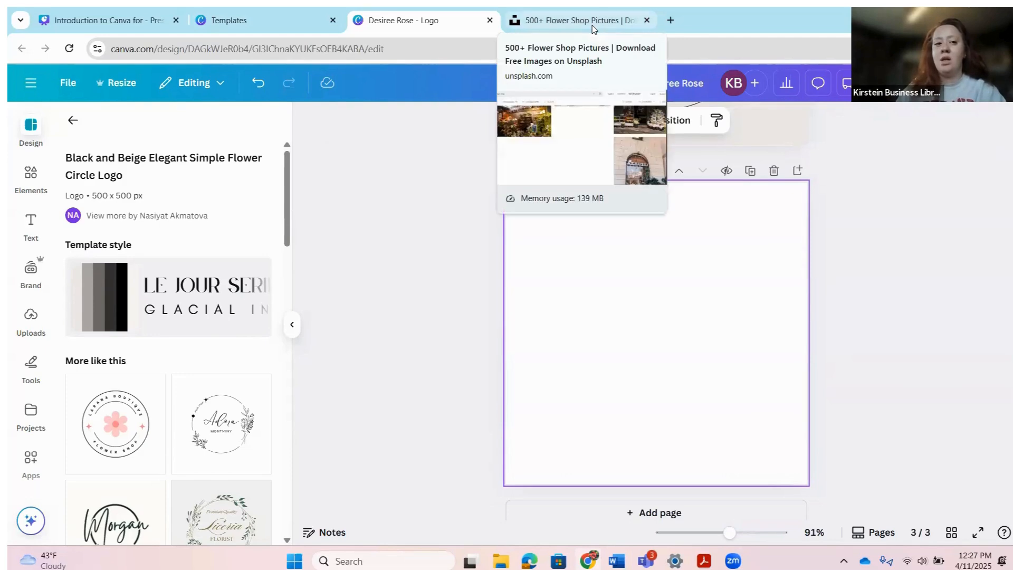
pyautogui.click(583, 26)
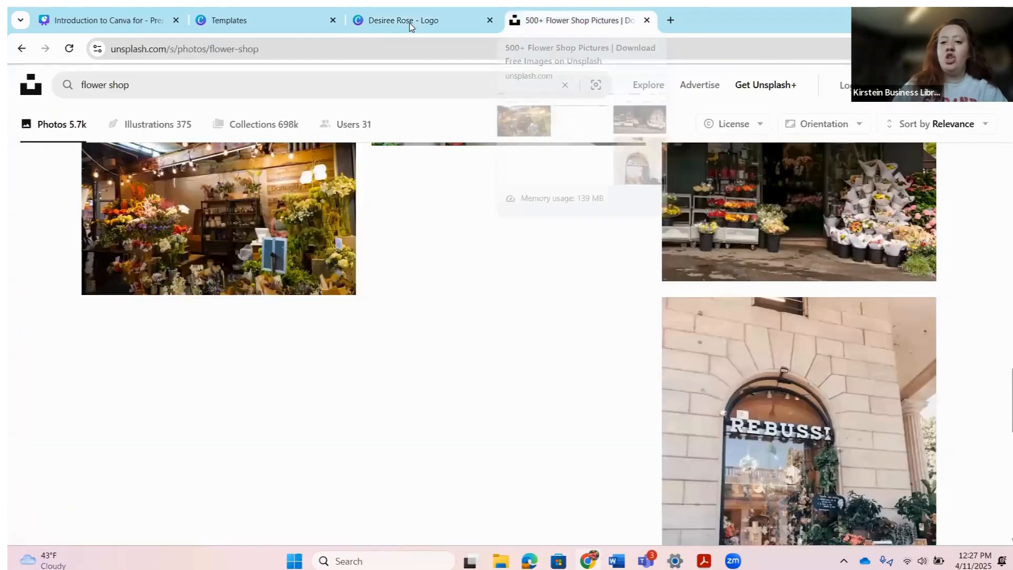
# Step: Glance back at the logo design, then scroll through the Unsplash flower shop photos
pyautogui.click(382, 21)
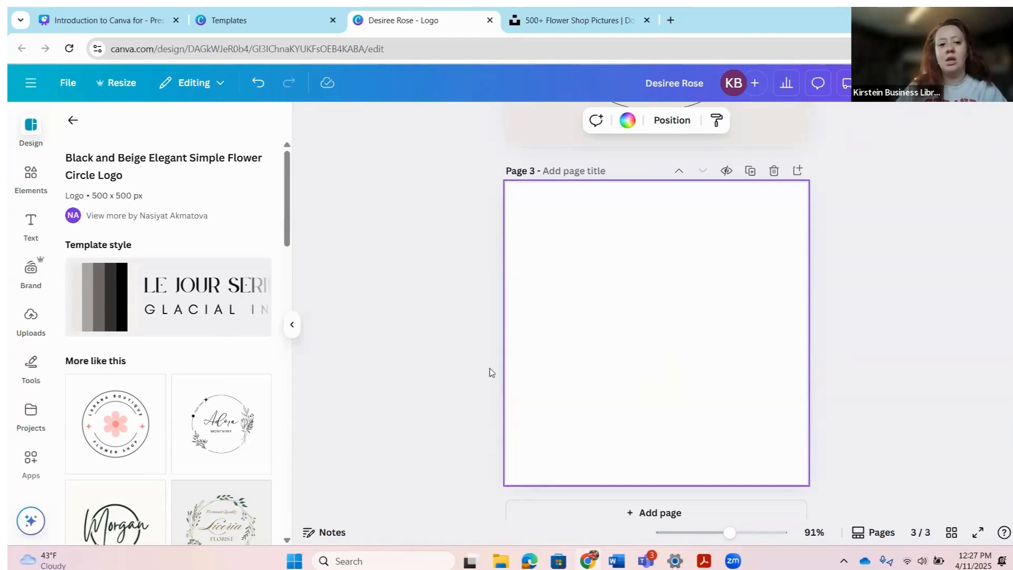
pyautogui.scroll(8, 491, 373)
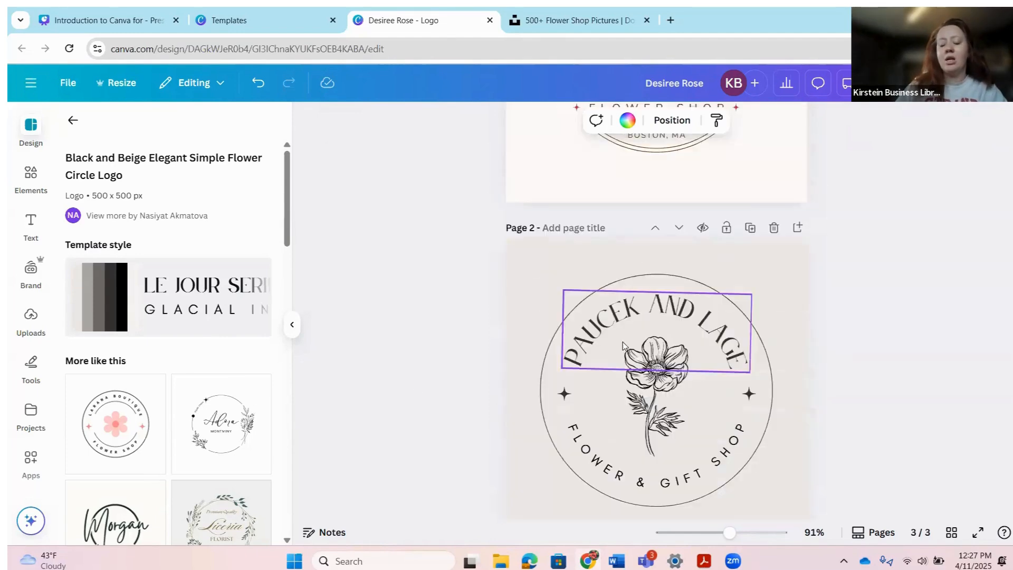
pyautogui.scroll(5, 534, 325)
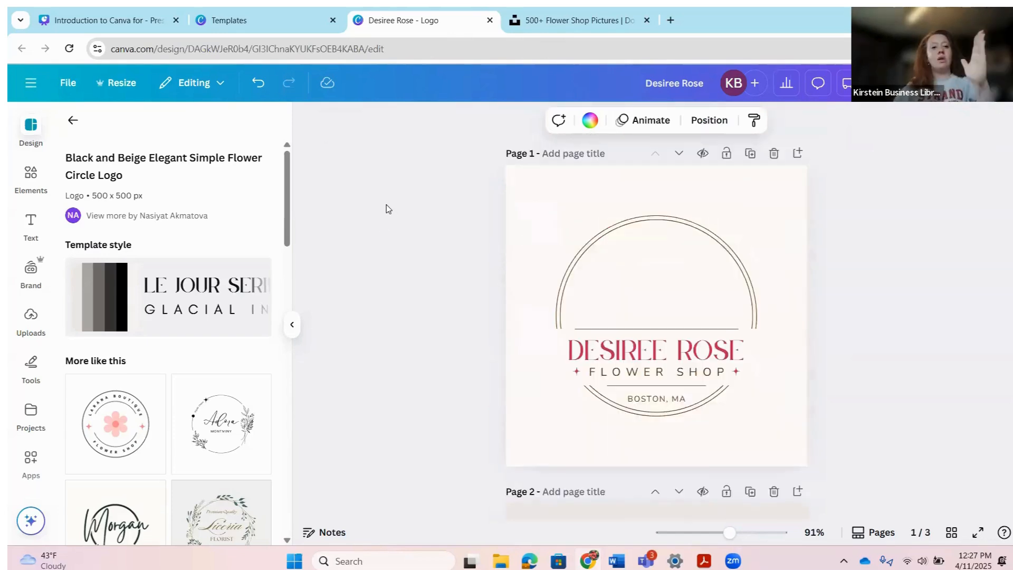
pyautogui.click(563, 23)
pyautogui.scroll(1, 428, 380)
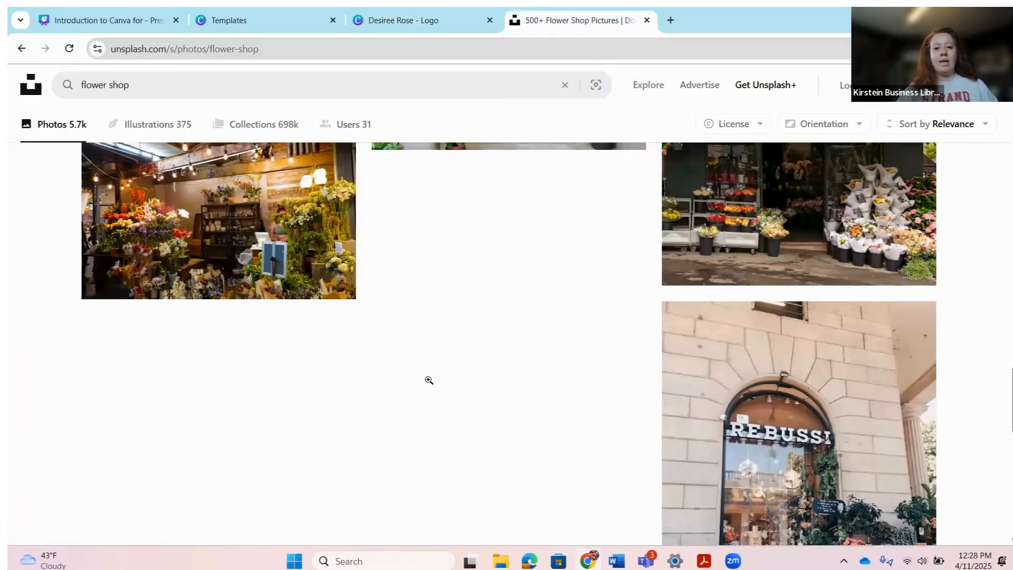
pyautogui.scroll(10, 187, 119)
pyautogui.scroll(4, 221, 146)
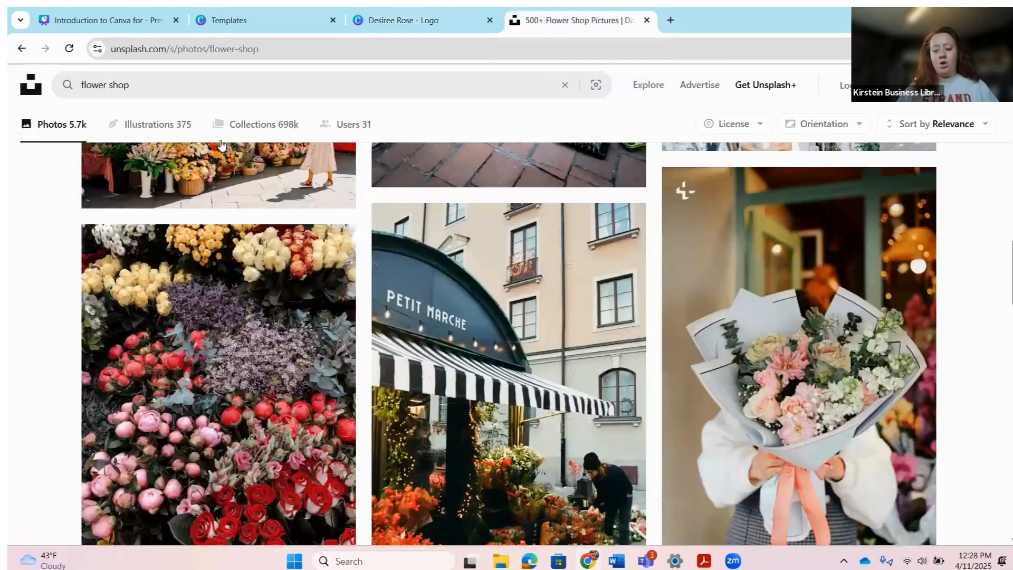
pyautogui.scroll(8, 283, 222)
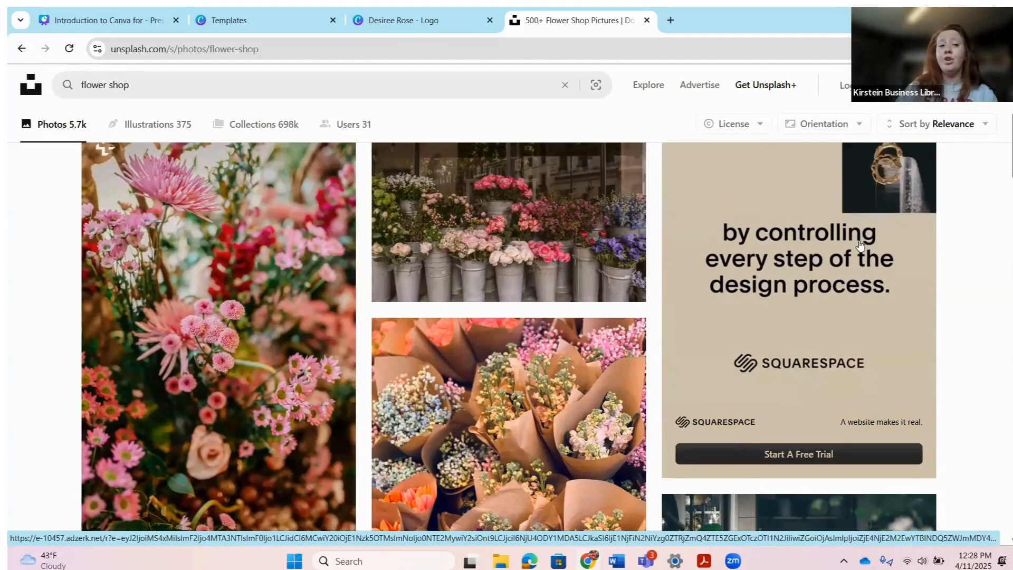
pyautogui.scroll(5, 449, 227)
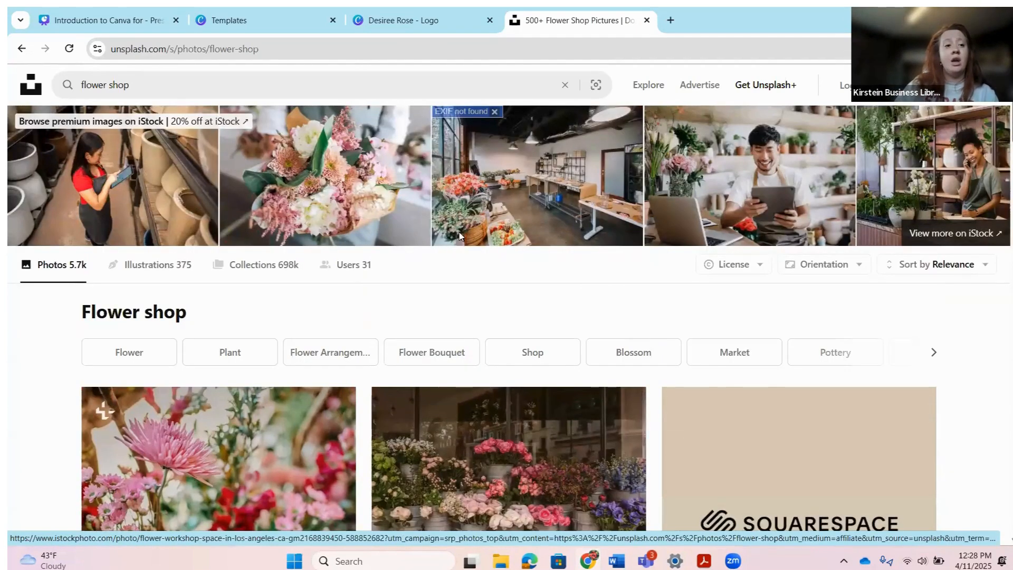
pyautogui.scroll(-5, 459, 232)
pyautogui.scroll(-1, 478, 222)
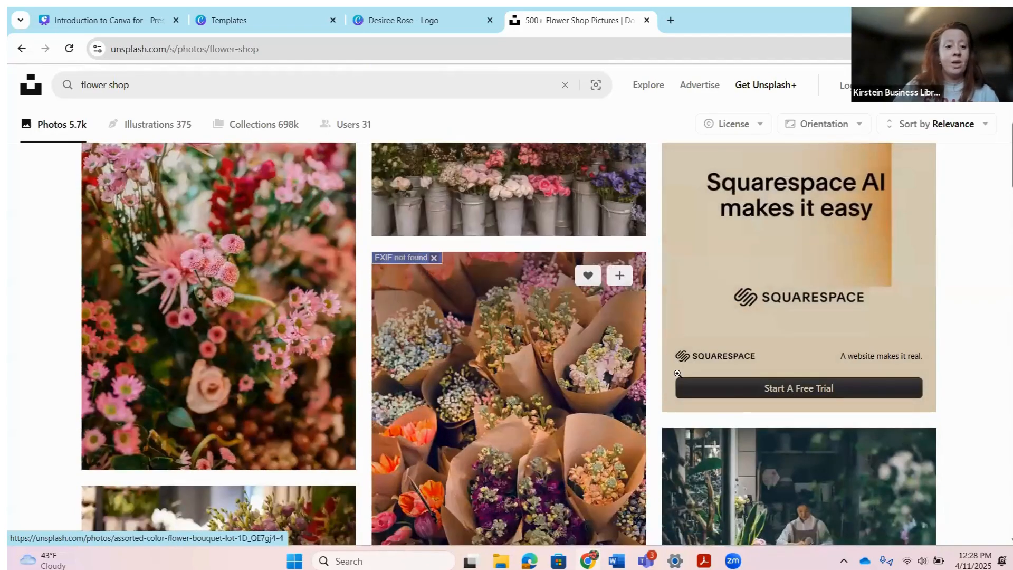
pyautogui.scroll(-4, 681, 369)
pyautogui.scroll(-6, 681, 366)
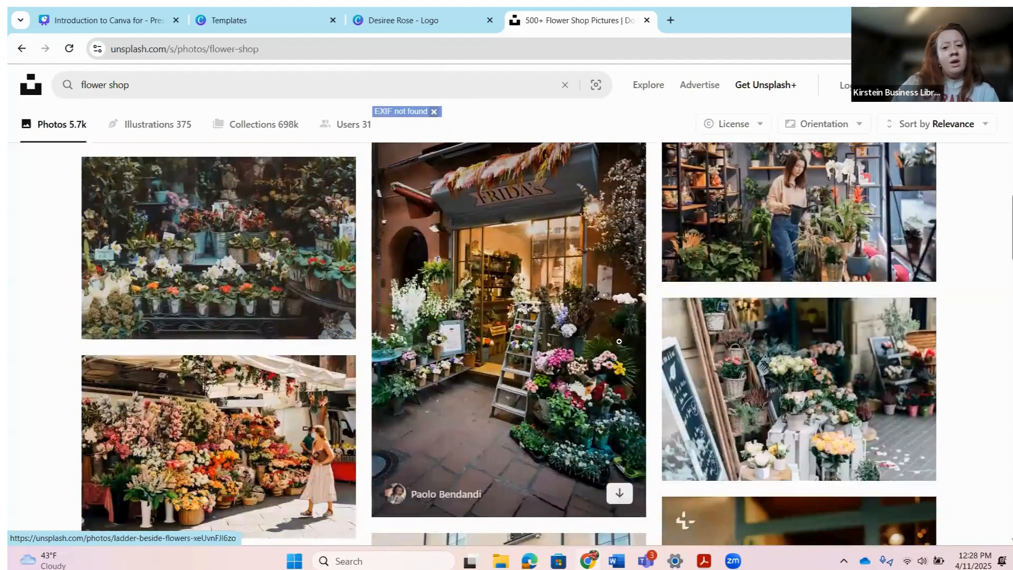
pyautogui.scroll(-7, 625, 328)
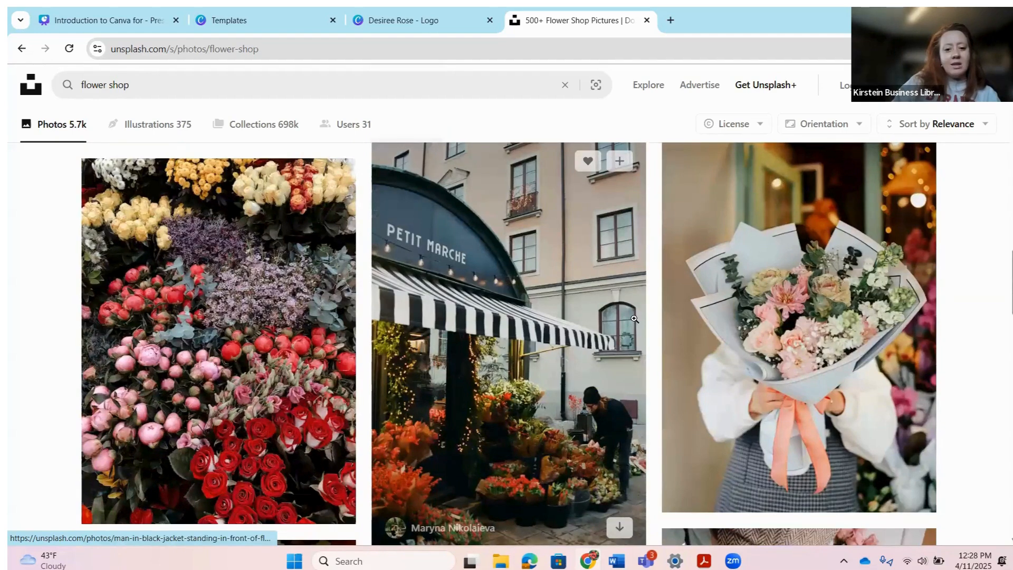
pyautogui.scroll(-12, 642, 315)
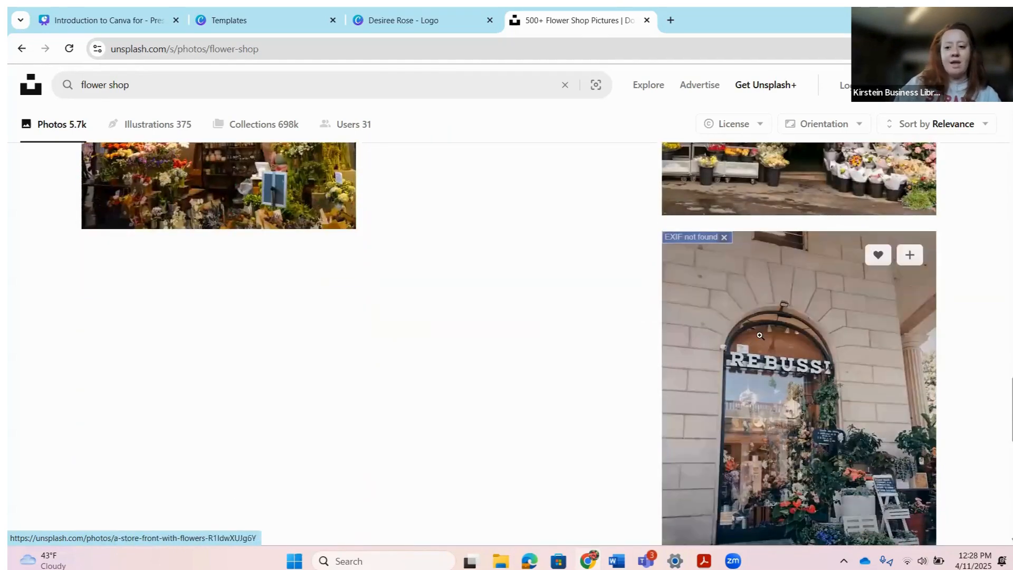
pyautogui.scroll(10, 722, 341)
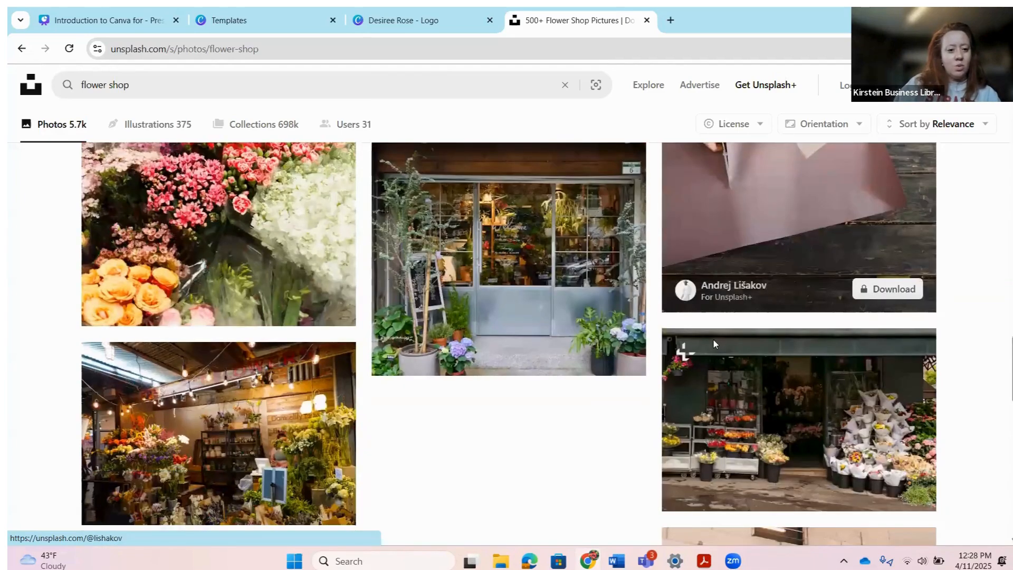
pyautogui.scroll(-2, 524, 339)
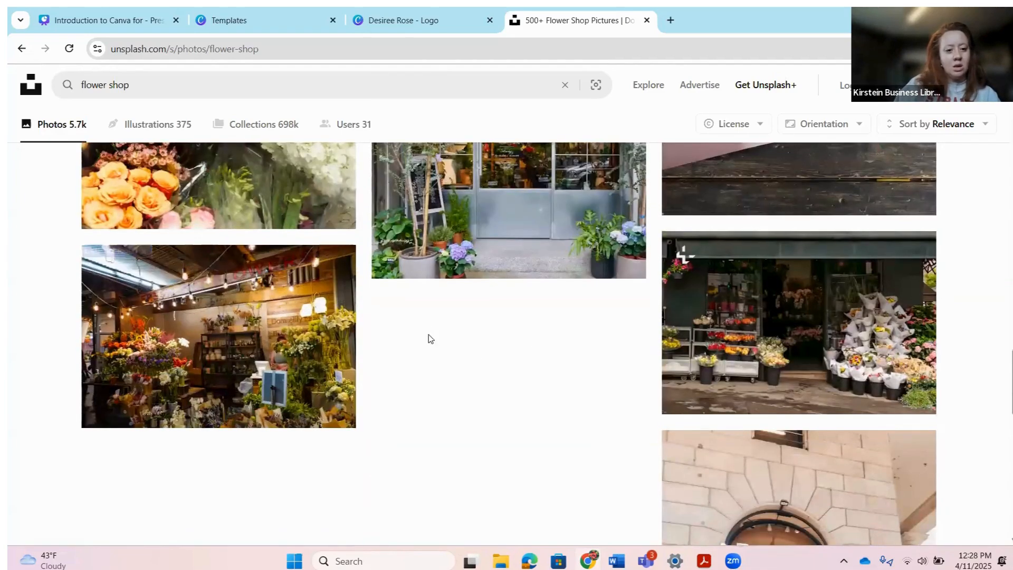
pyautogui.scroll(10, 433, 327)
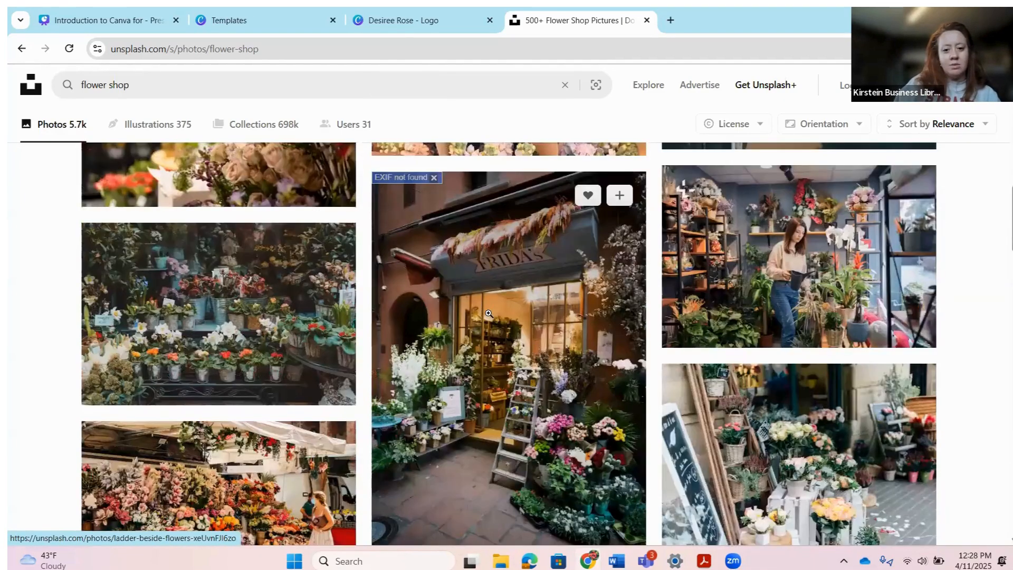
# Step: Download the ladder-and-potted-flowers storefront photo and return to the Canva design
pyautogui.click(488, 313)
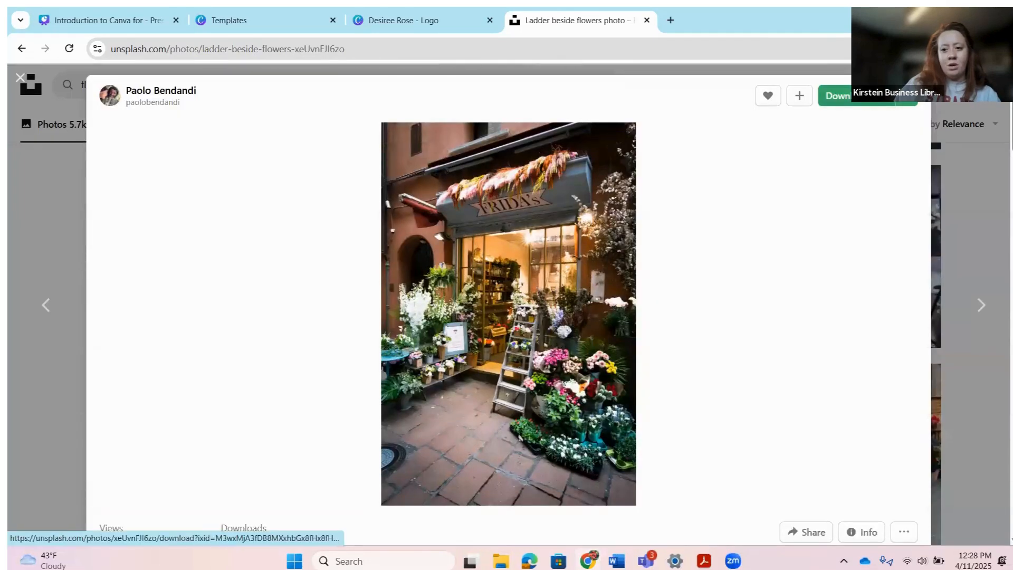
pyautogui.click(871, 95)
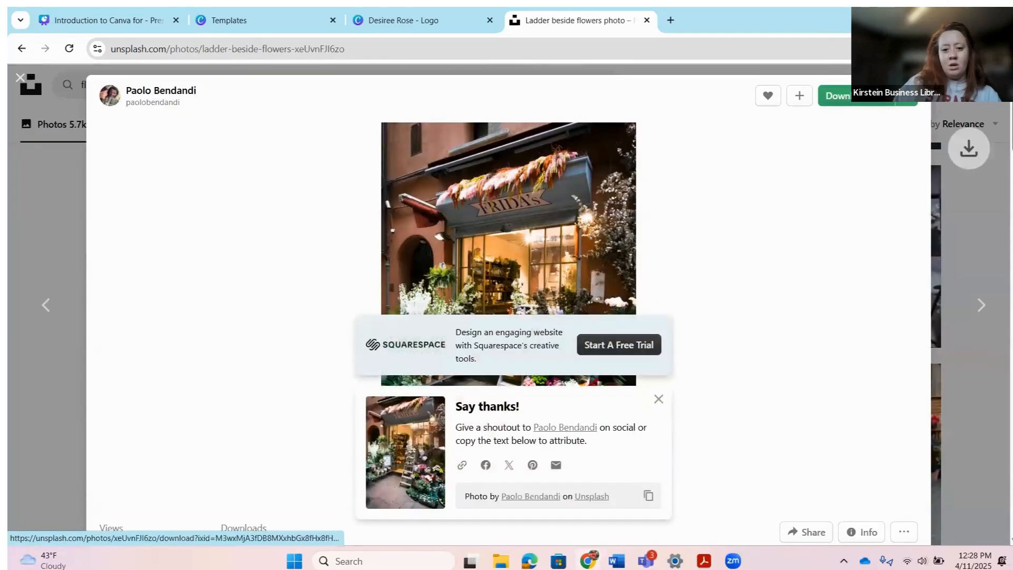
pyautogui.click(420, 21)
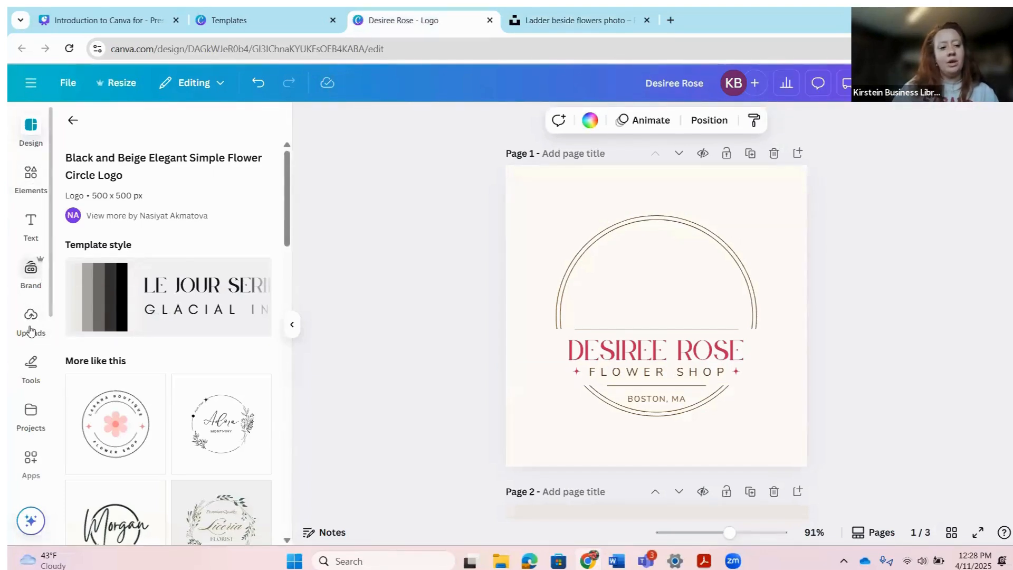
# Step: Upload the downloaded flower-shop JPG from the Downloads folder into Canva
pyautogui.click(30, 319)
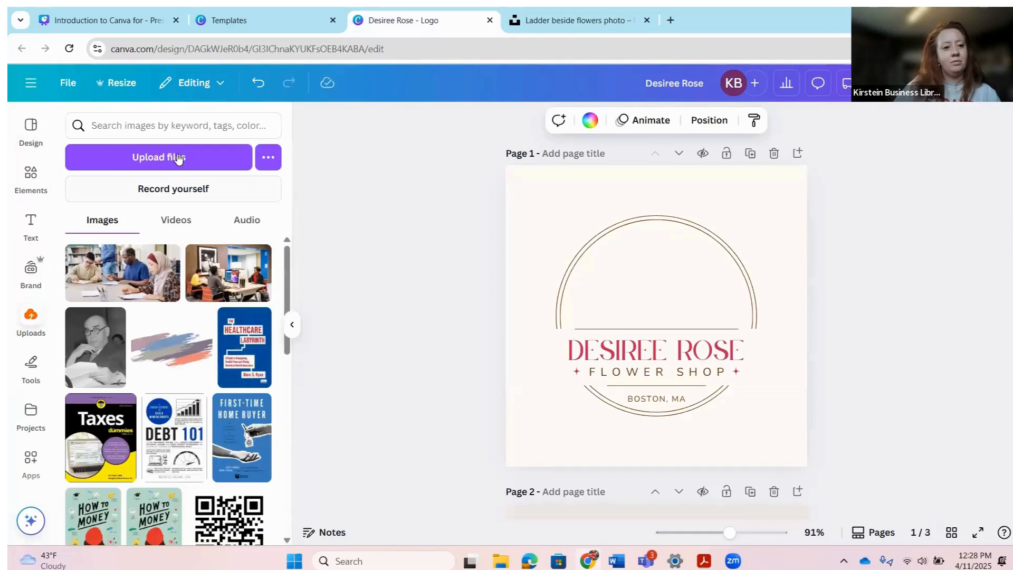
pyautogui.click(179, 158)
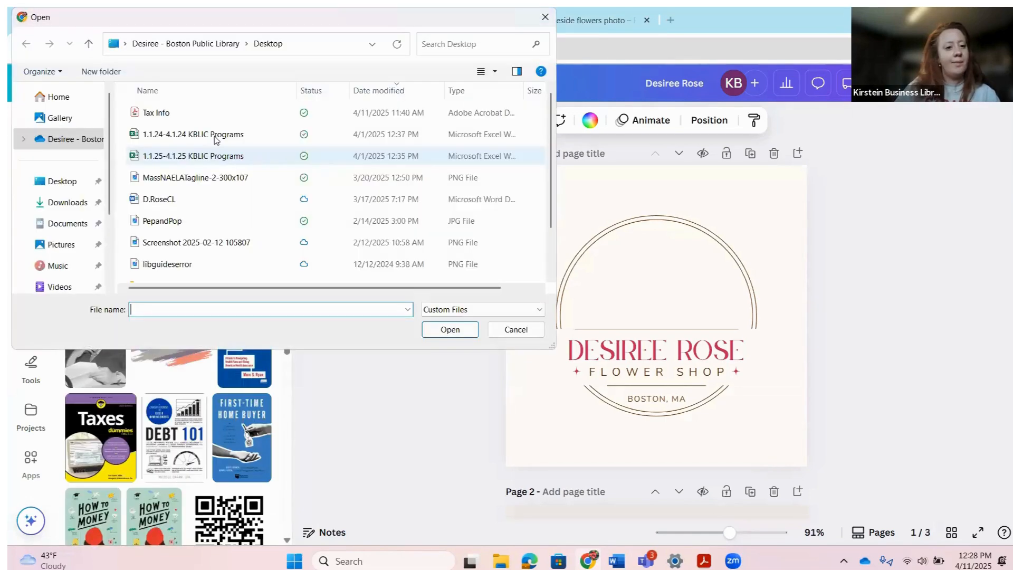
pyautogui.click(68, 203)
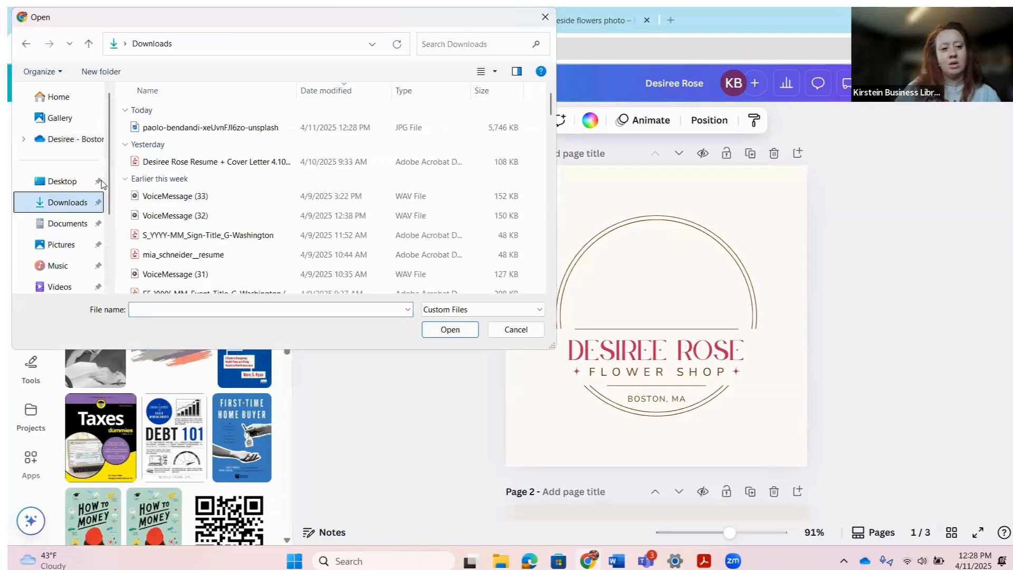
pyautogui.doubleClick(163, 133)
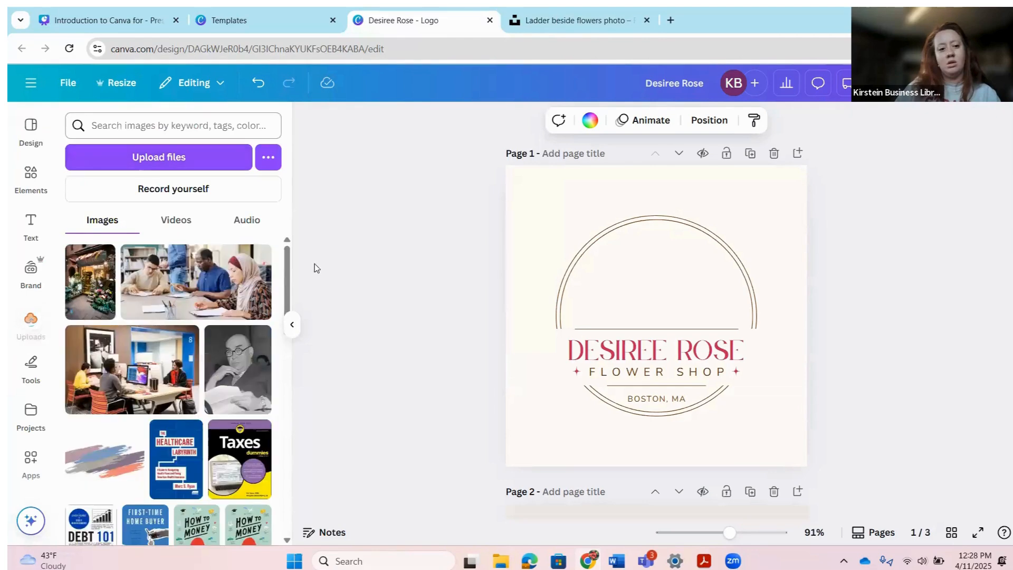
pyautogui.scroll(-10, 337, 293)
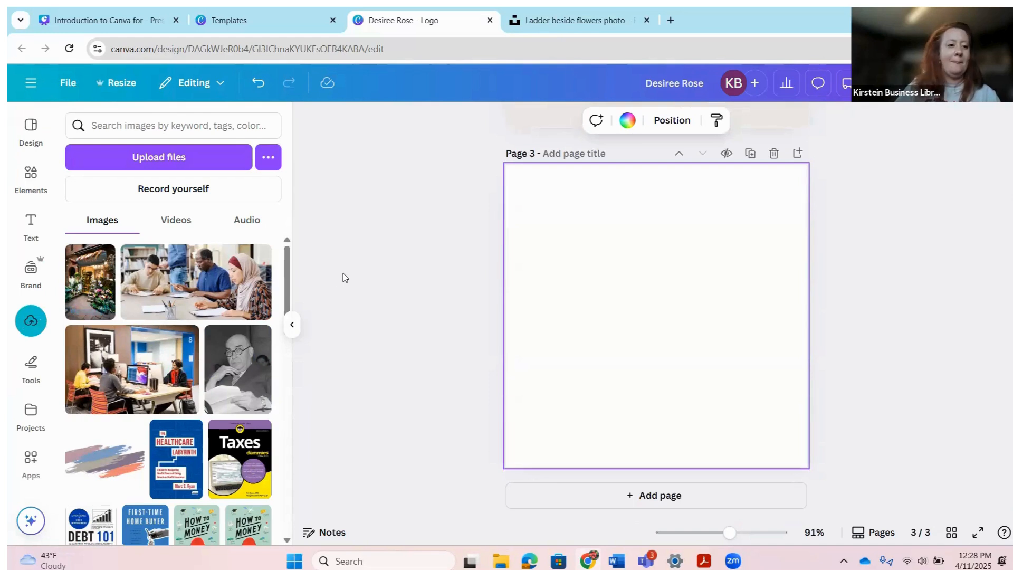
# Step: Place the storefront photo on page 3 and enlarge it to fill the page height
pyautogui.moveTo(91, 280); pyautogui.dragTo(561, 317)
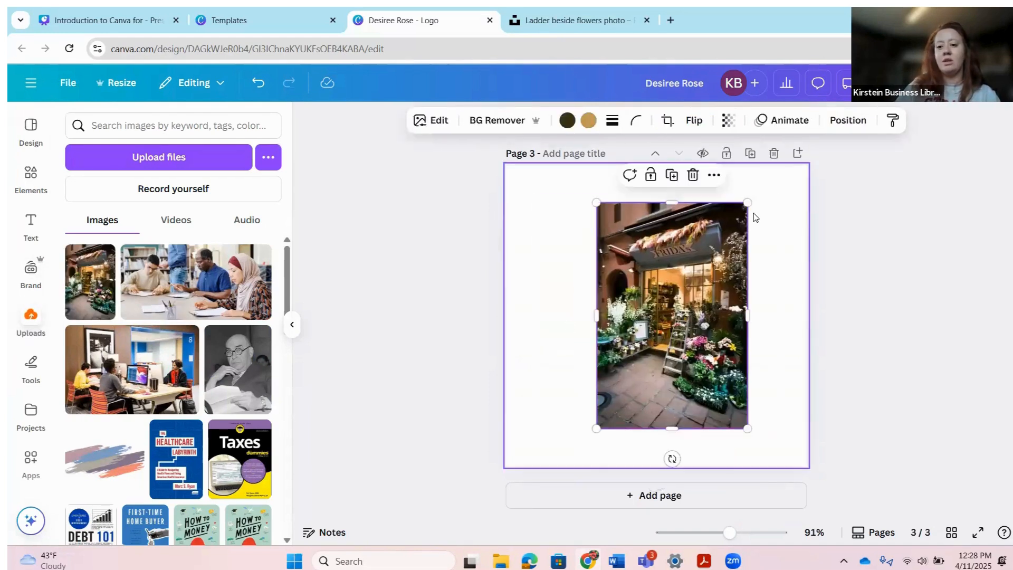
pyautogui.moveTo(747, 202); pyautogui.dragTo(773, 165)
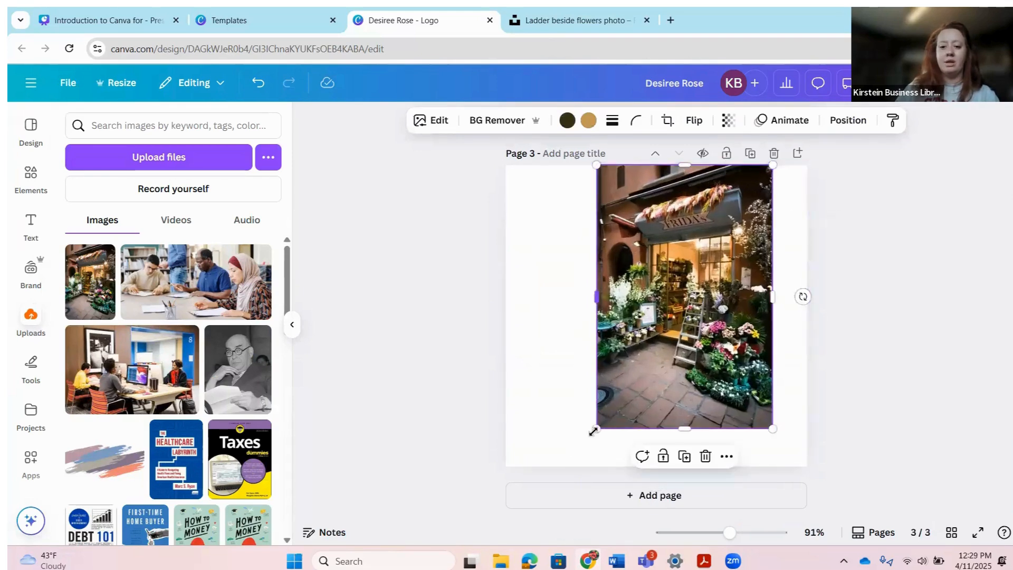
pyautogui.moveTo(594, 423); pyautogui.dragTo(574, 462)
pyautogui.click(887, 414)
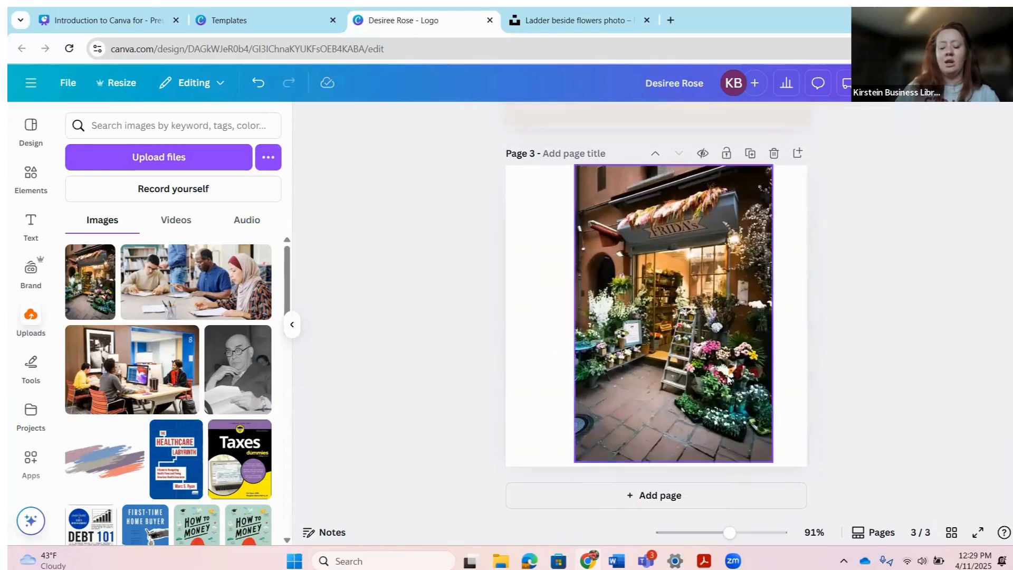
pyautogui.click(732, 384)
pyautogui.scroll(6, 721, 421)
pyautogui.scroll(-3, 723, 421)
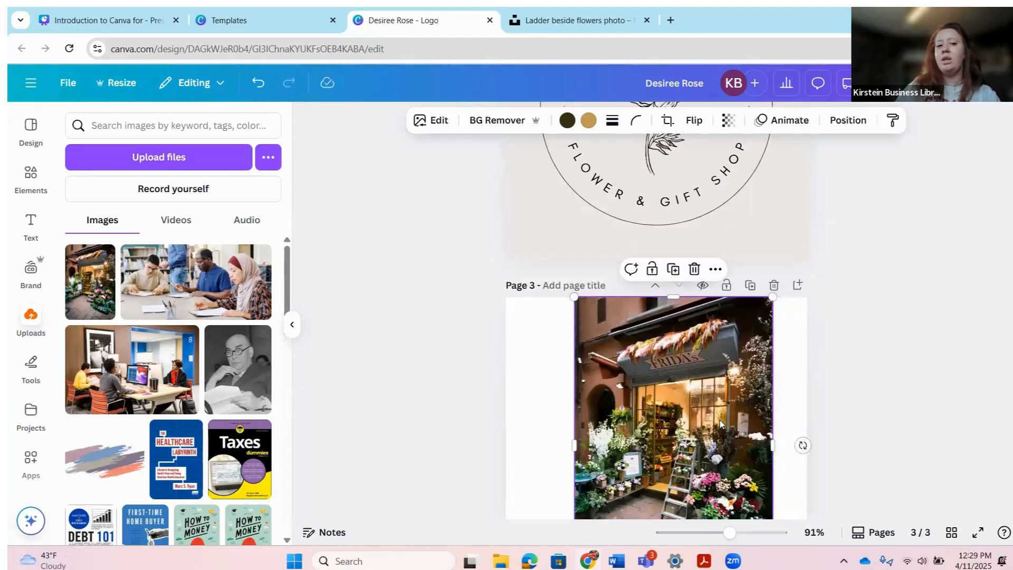
pyautogui.scroll(3, 707, 395)
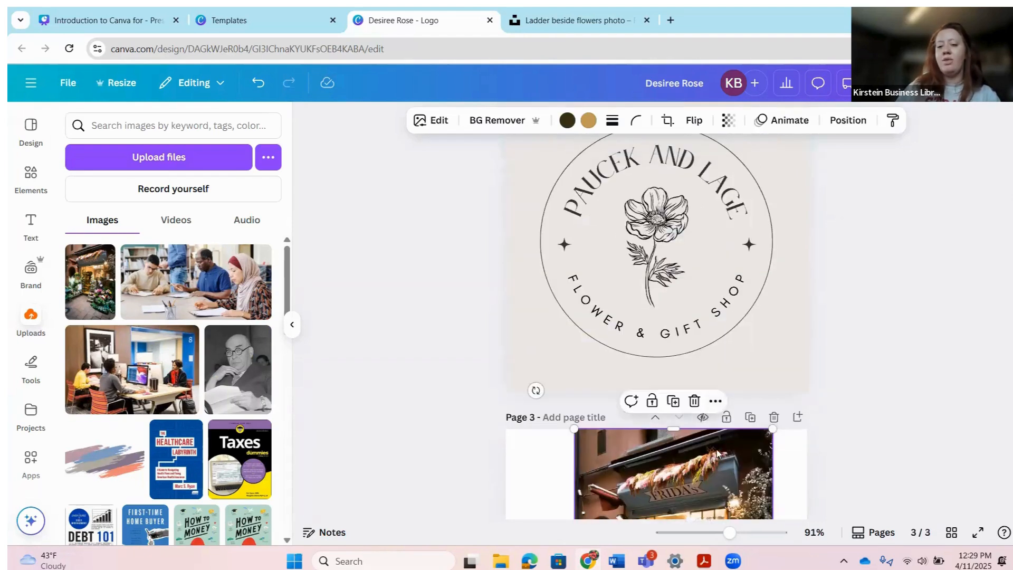
pyautogui.scroll(9, 715, 443)
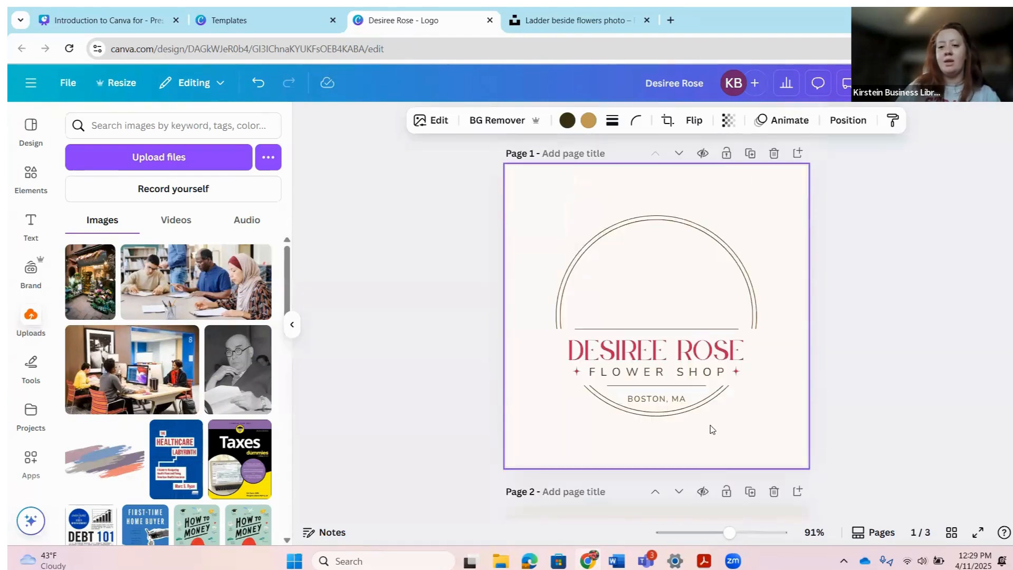
# Step: Make the logo ring's border dark green #00621E, replacing the brown on all pages
pyautogui.click(732, 295)
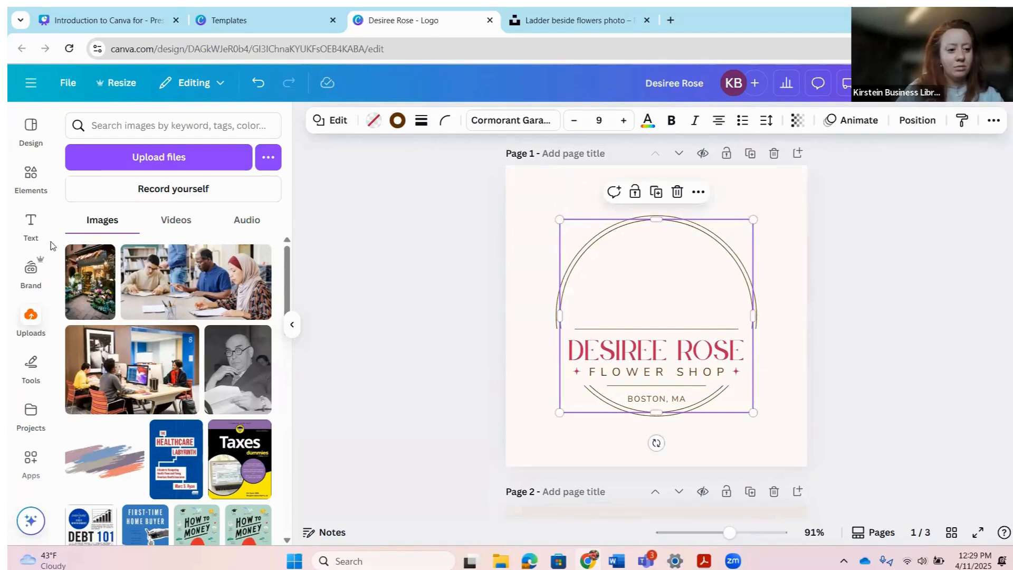
pyautogui.click(398, 122)
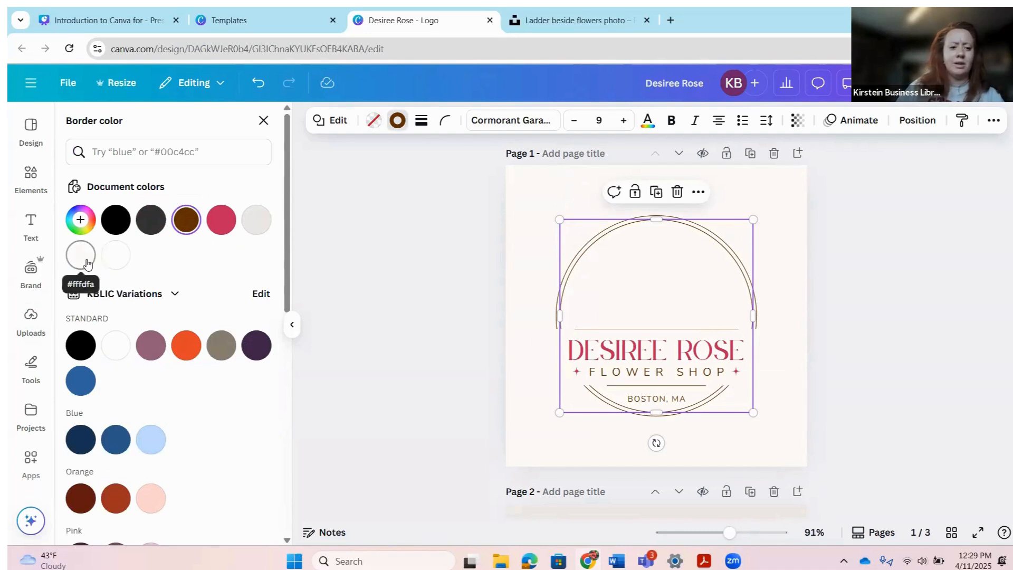
pyautogui.click(80, 220)
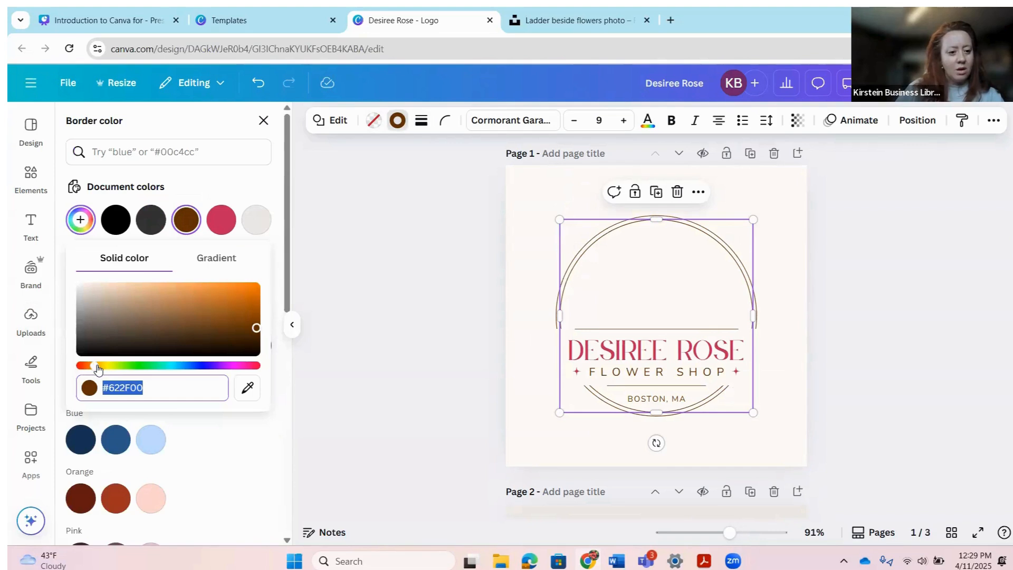
pyautogui.click(123, 366)
pyautogui.moveTo(131, 372); pyautogui.dragTo(150, 376)
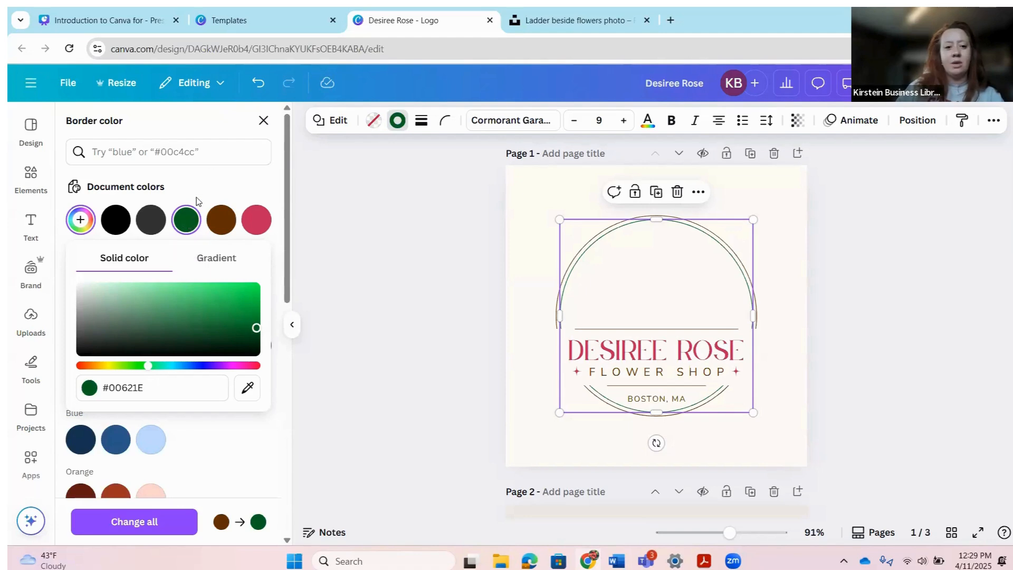
pyautogui.click(187, 216)
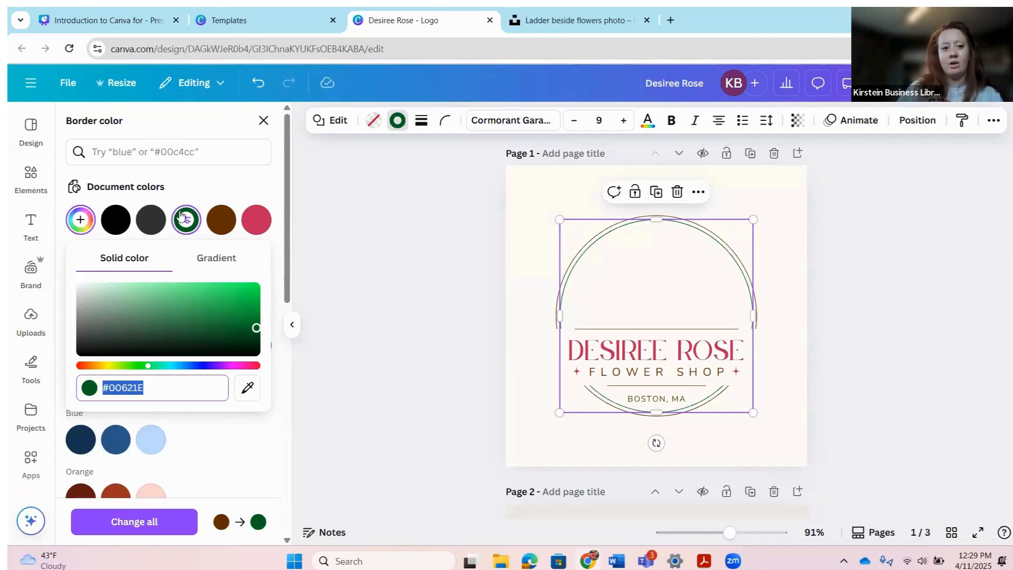
pyautogui.click(230, 186)
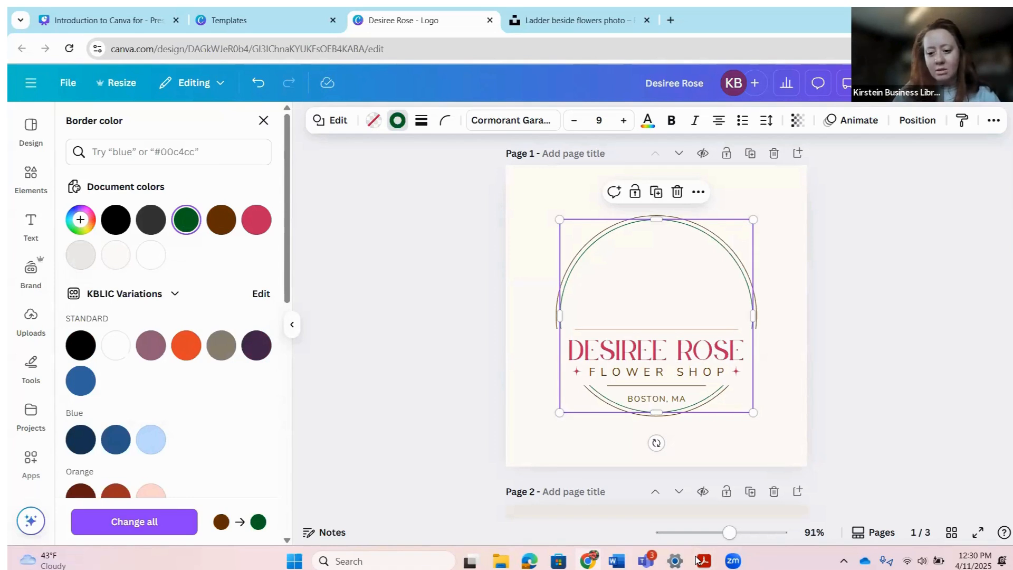
pyautogui.moveTo(730, 532); pyautogui.dragTo(750, 532)
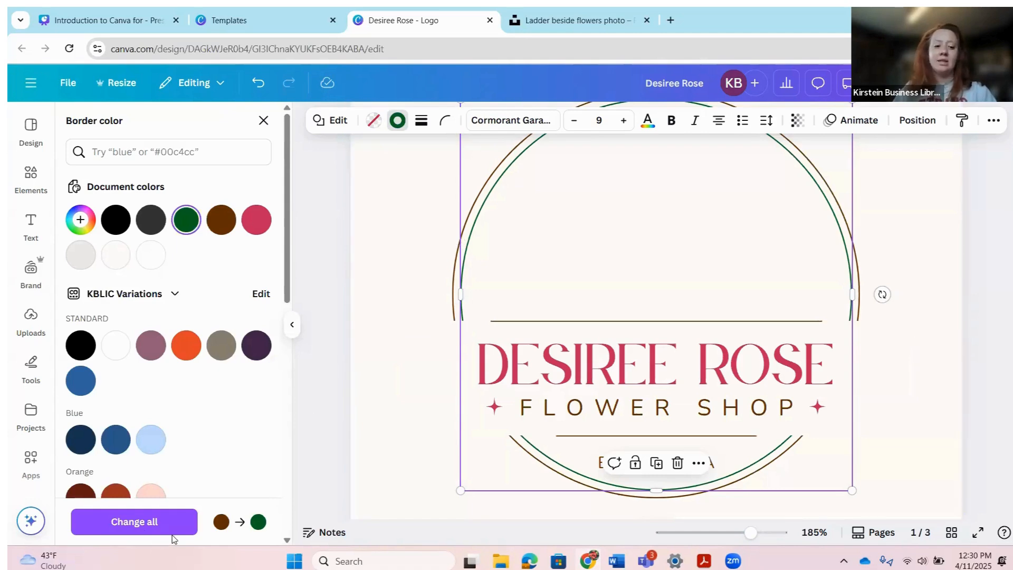
pyautogui.click(134, 522)
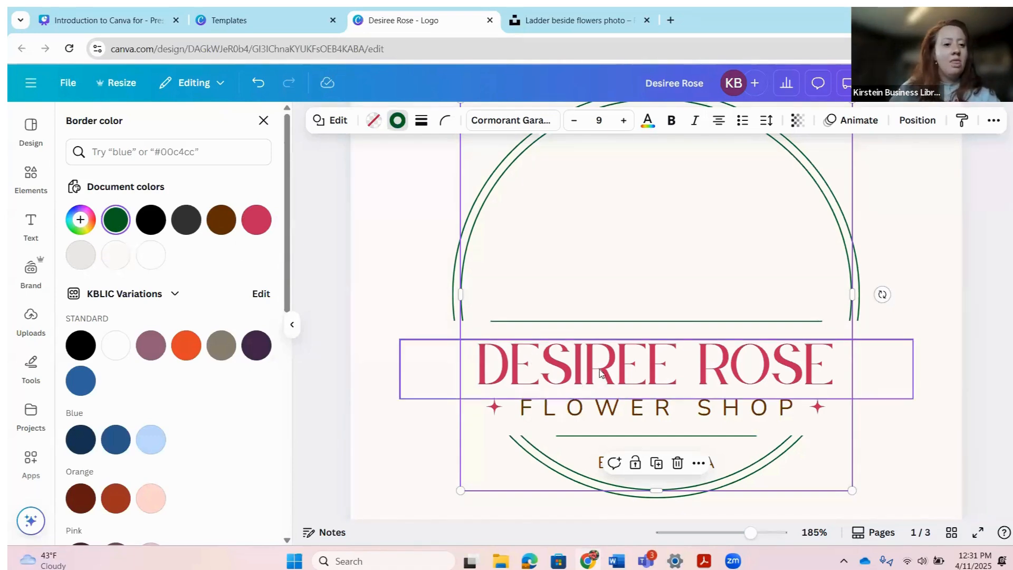
pyautogui.click(561, 374)
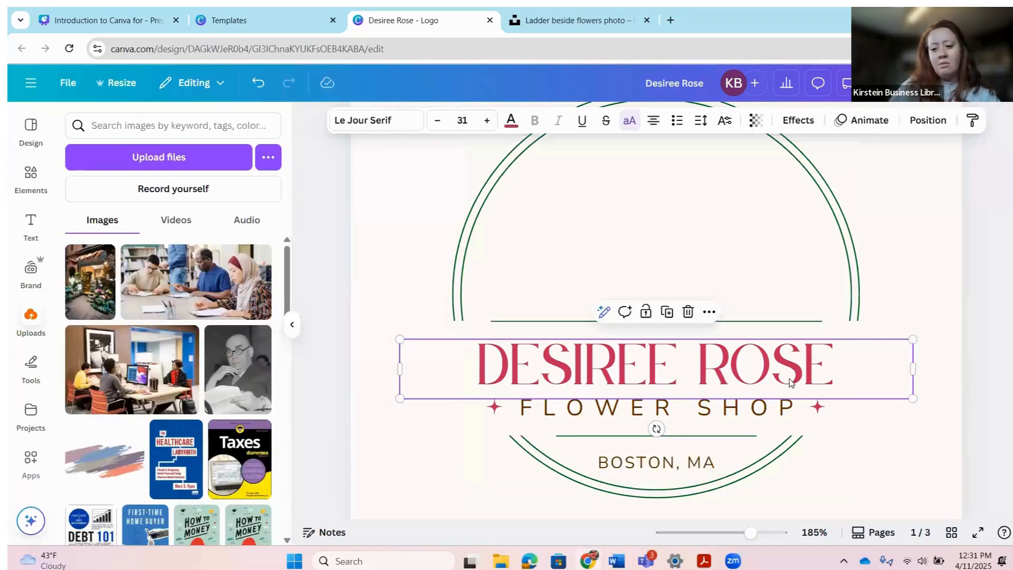
pyautogui.click(511, 120)
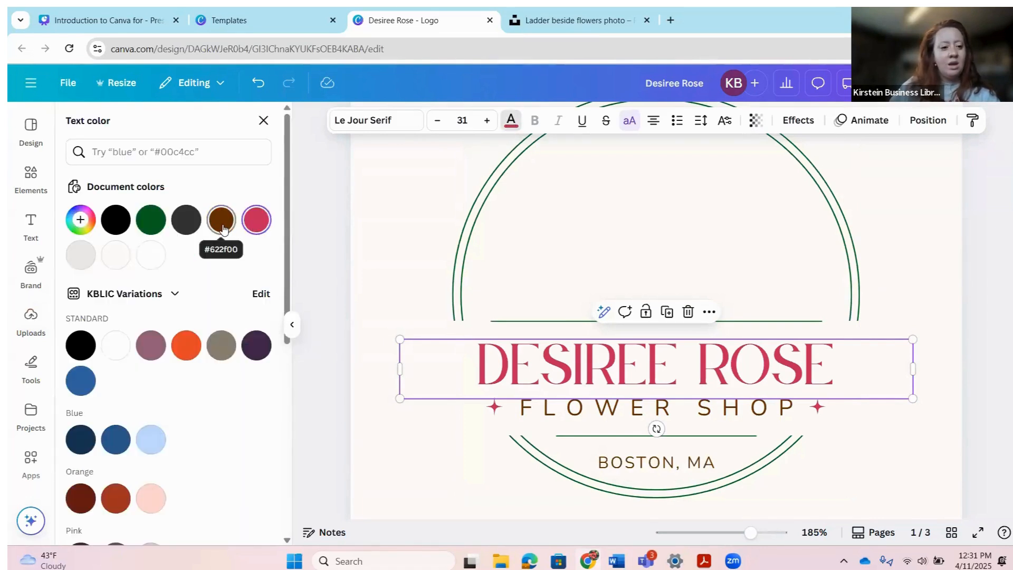
pyautogui.click(222, 227)
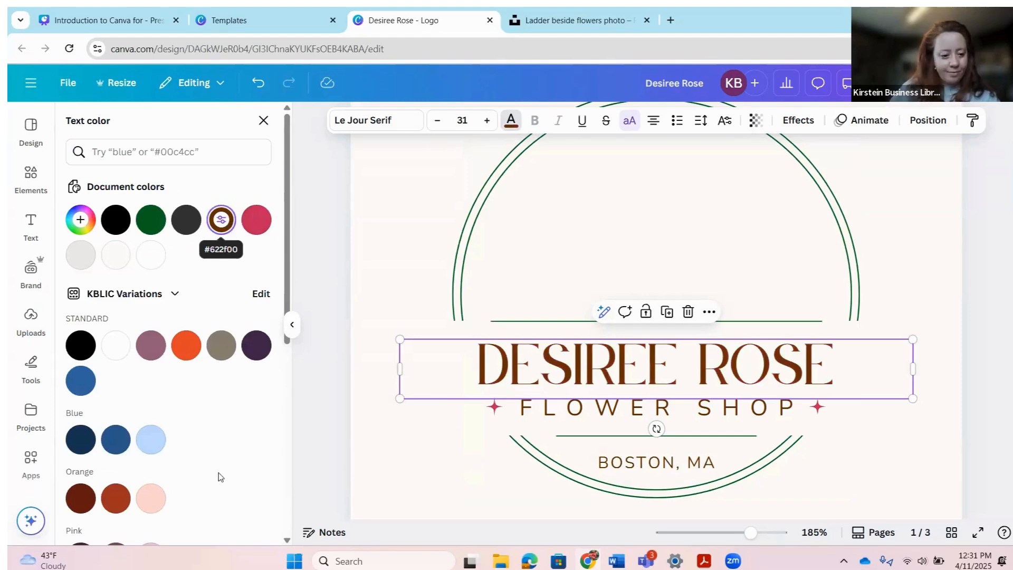
pyautogui.scroll(-6, 219, 475)
pyautogui.scroll(6, 287, 474)
pyautogui.scroll(3, 542, 485)
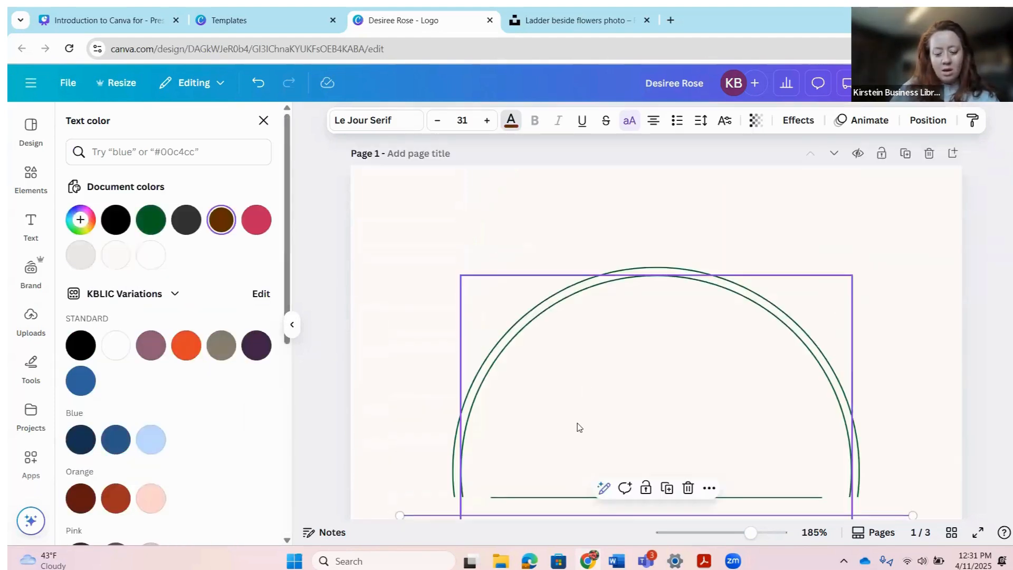
pyautogui.scroll(-8, 579, 425)
pyautogui.scroll(5, 669, 389)
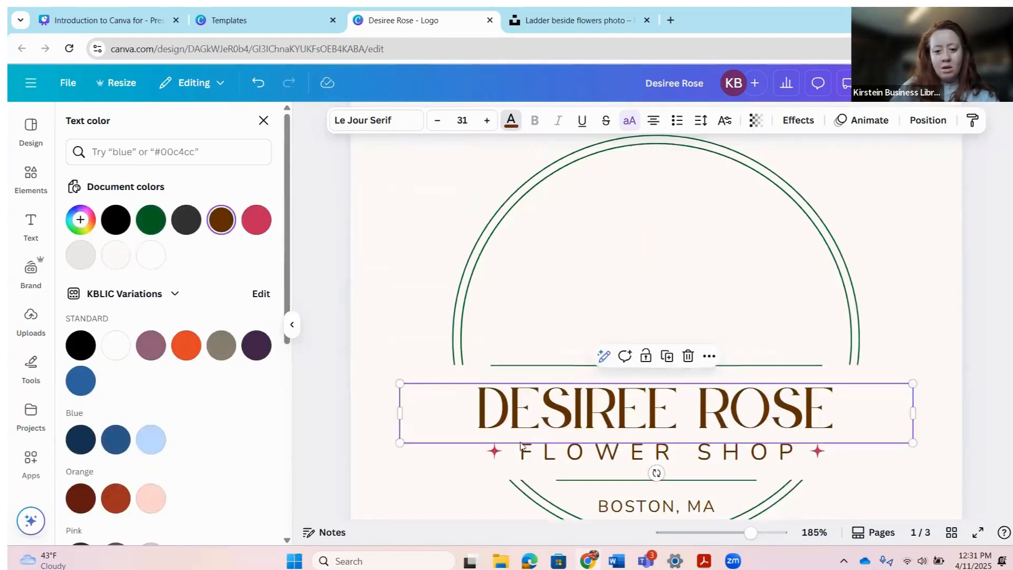
pyautogui.click(493, 454)
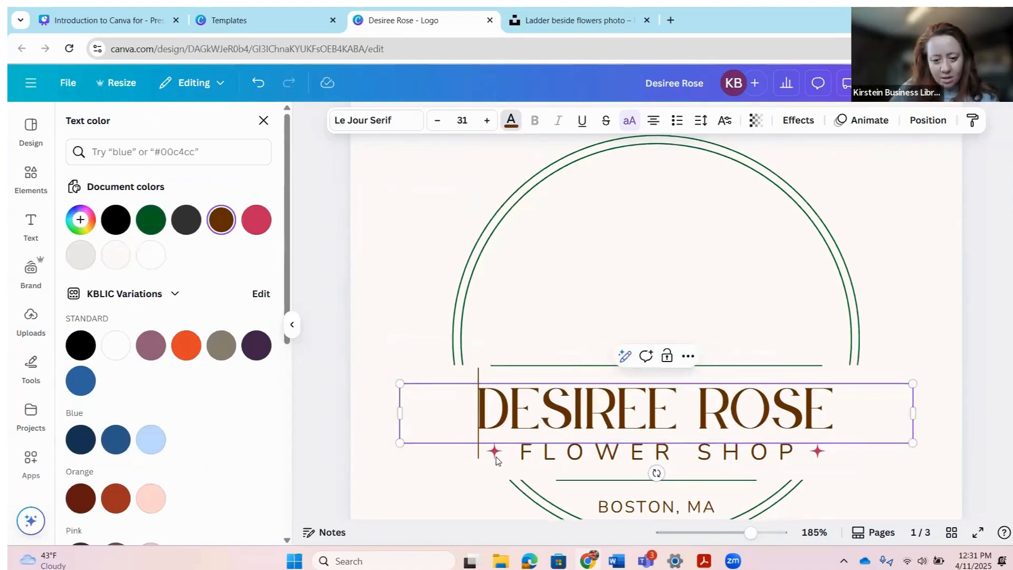
pyautogui.click(465, 474)
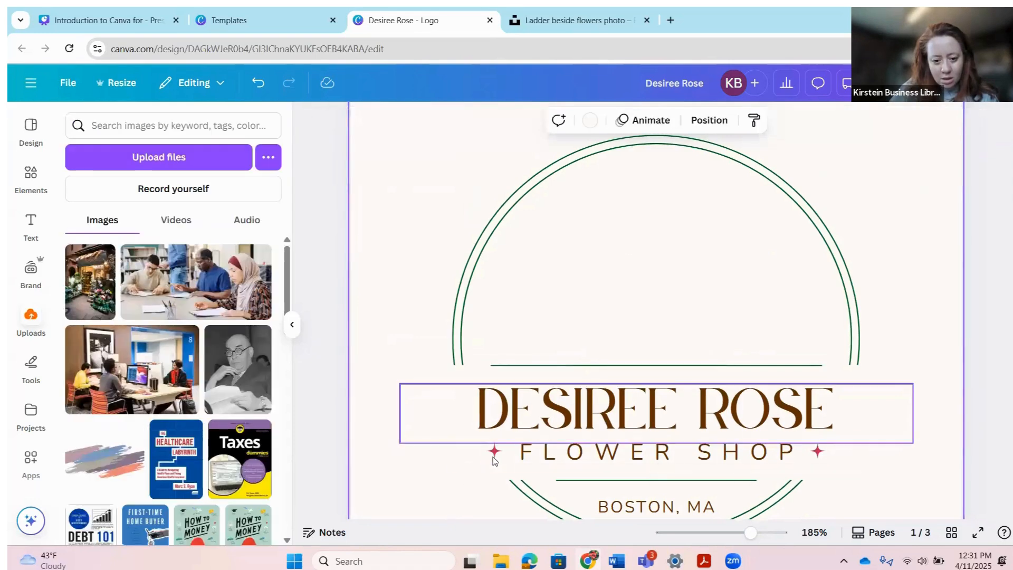
# Step: Move the FLOWER SHOP line down and left, just above BOSTON, MA
pyautogui.click(578, 462)
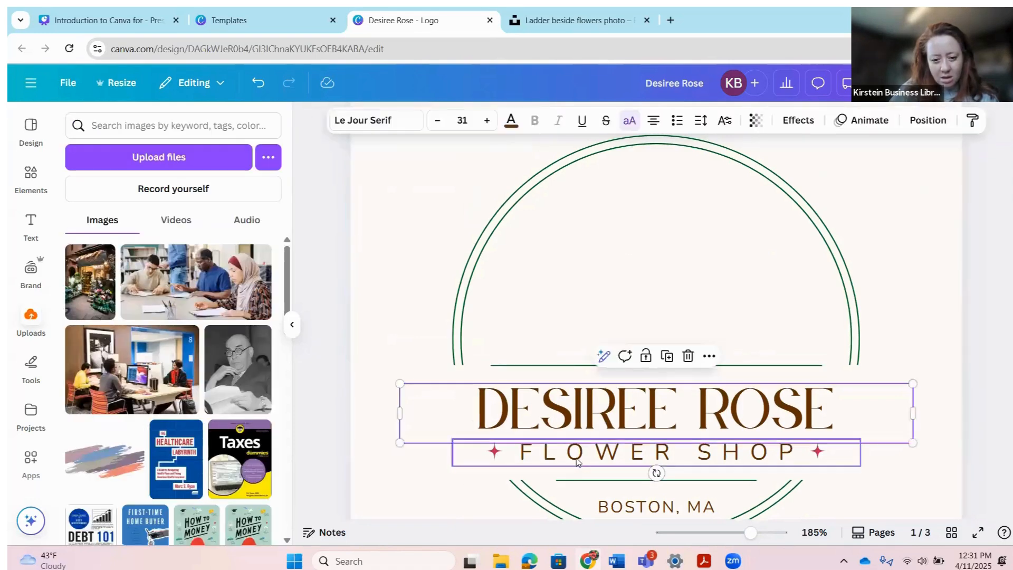
pyautogui.click(540, 459)
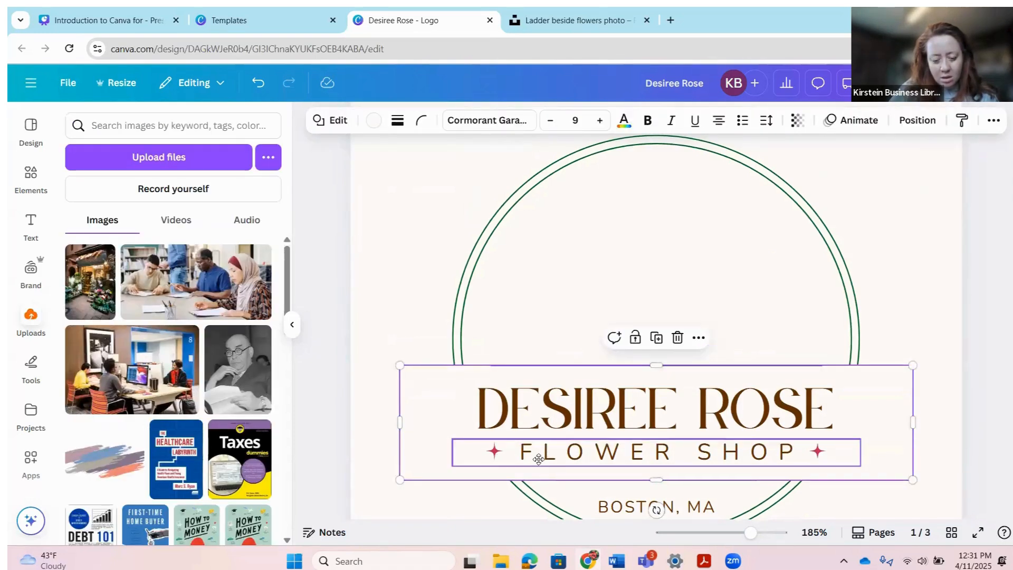
pyautogui.moveTo(539, 459); pyautogui.dragTo(501, 487)
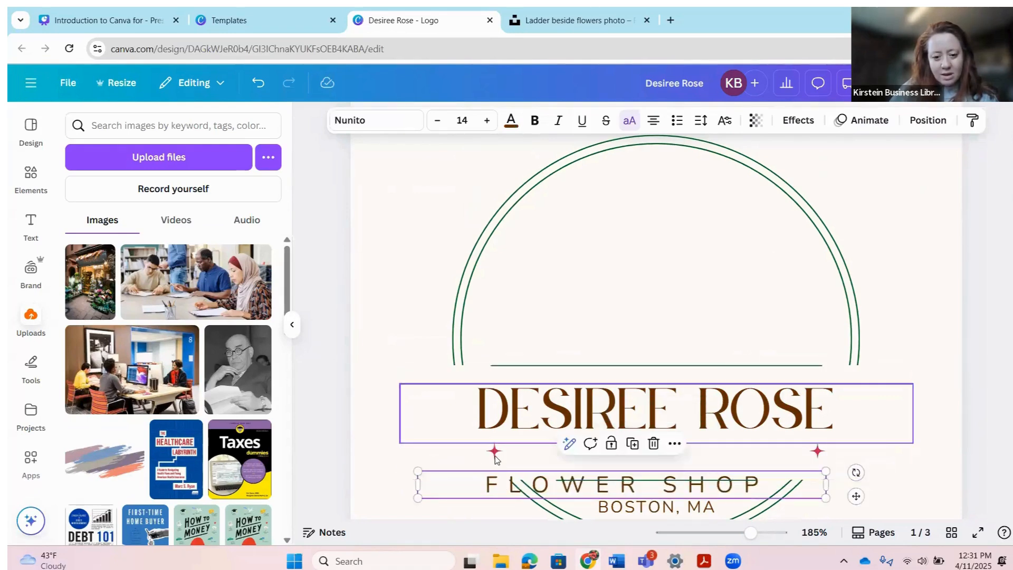
pyautogui.click(496, 453)
pyautogui.moveTo(575, 426); pyautogui.dragTo(587, 384)
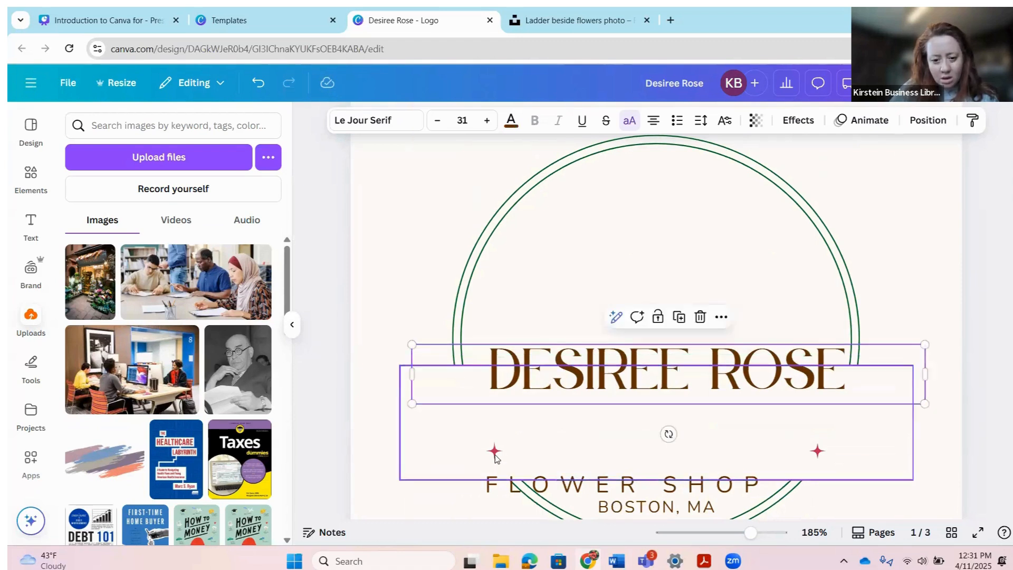
pyautogui.click(494, 451)
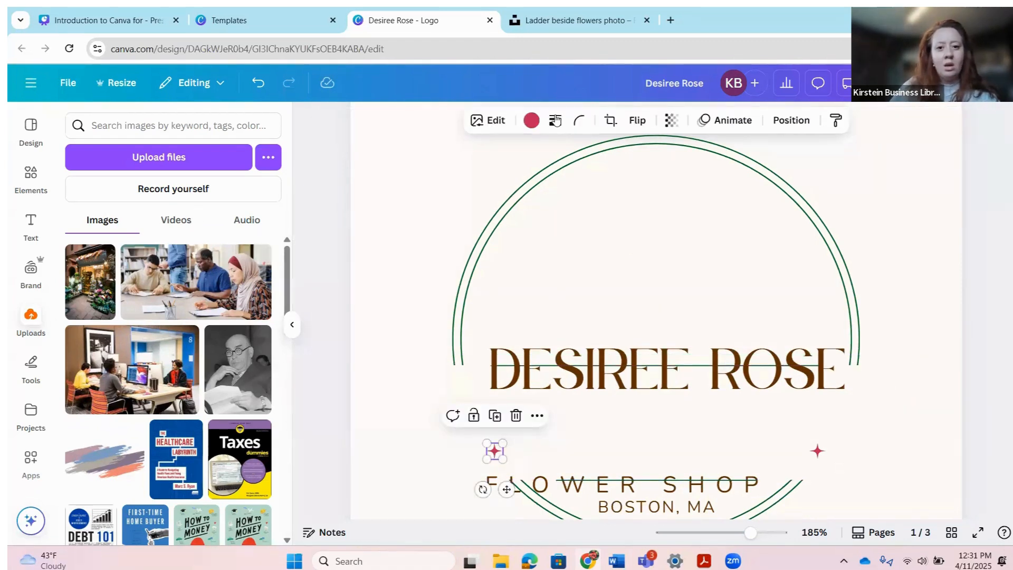
pyautogui.click(531, 120)
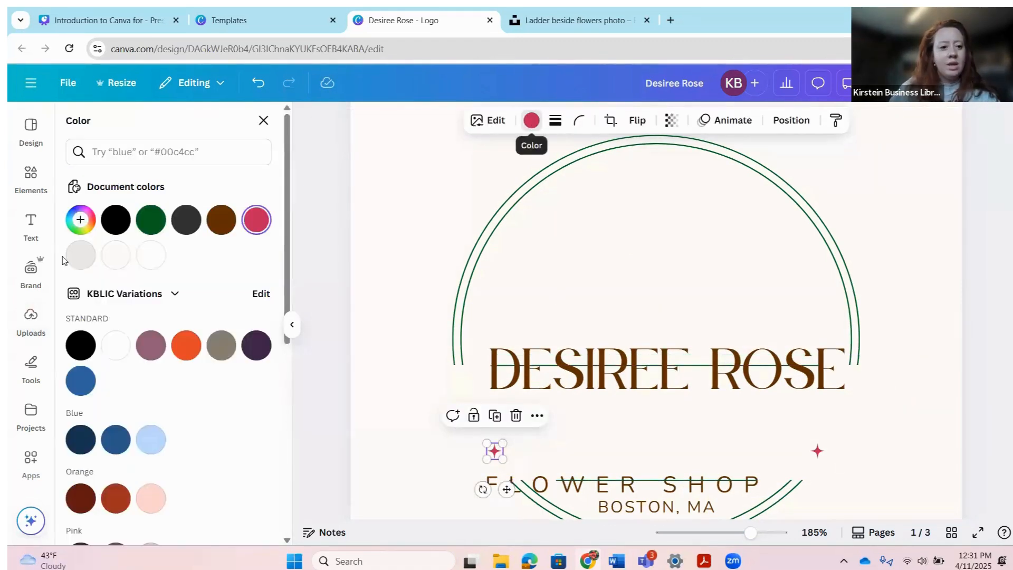
pyautogui.click(147, 224)
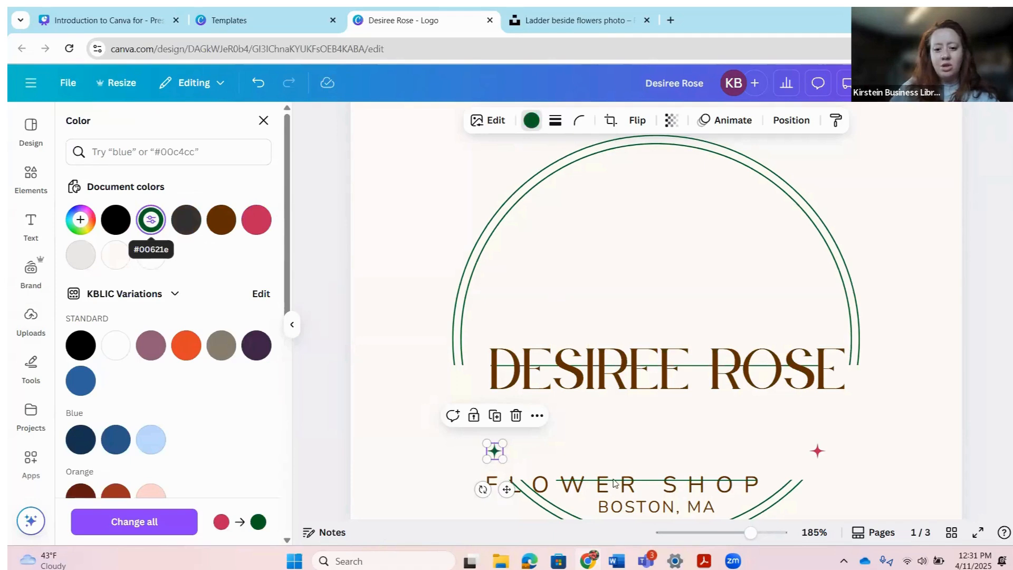
pyautogui.scroll(-1, 701, 428)
pyautogui.click(705, 415)
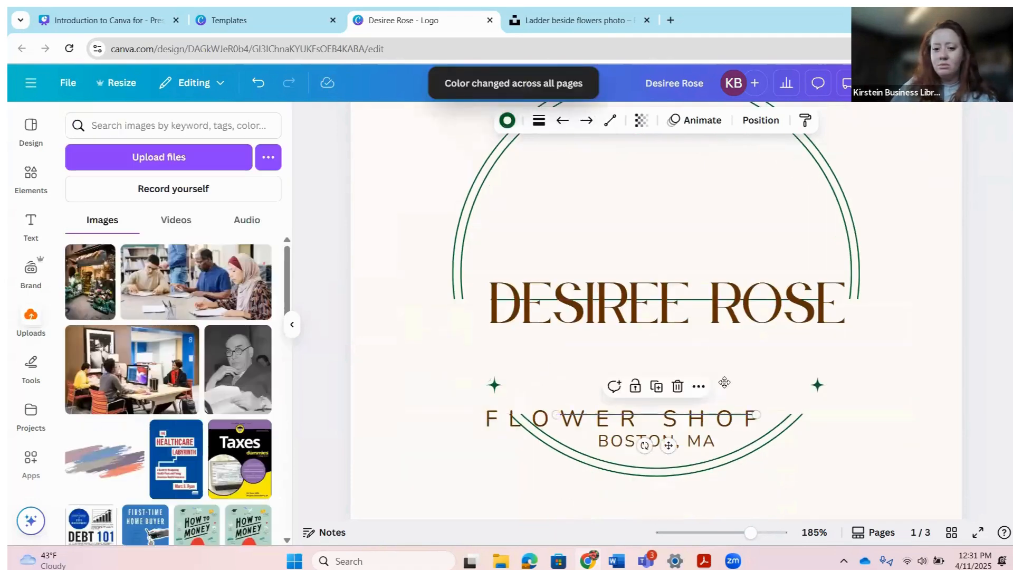
pyautogui.moveTo(725, 382)
pyautogui.mouseDown()
pyautogui.moveTo(662, 405)
pyautogui.moveTo(697, 402)
pyautogui.moveTo(713, 352)
pyautogui.moveTo(712, 385)
pyautogui.mouseUp()
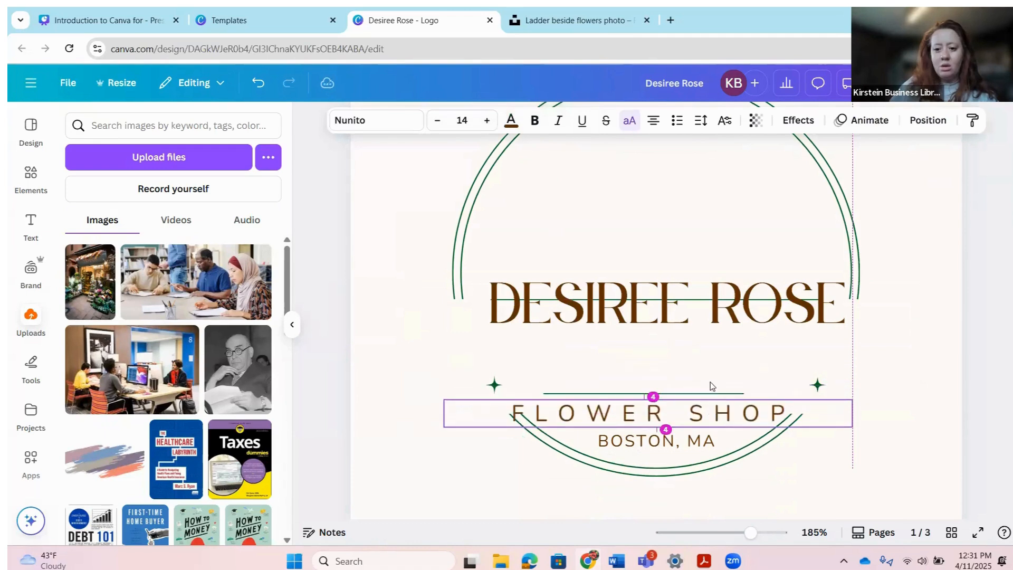
pyautogui.click(720, 306)
pyautogui.moveTo(720, 306); pyautogui.dragTo(727, 346)
pyautogui.click(731, 414)
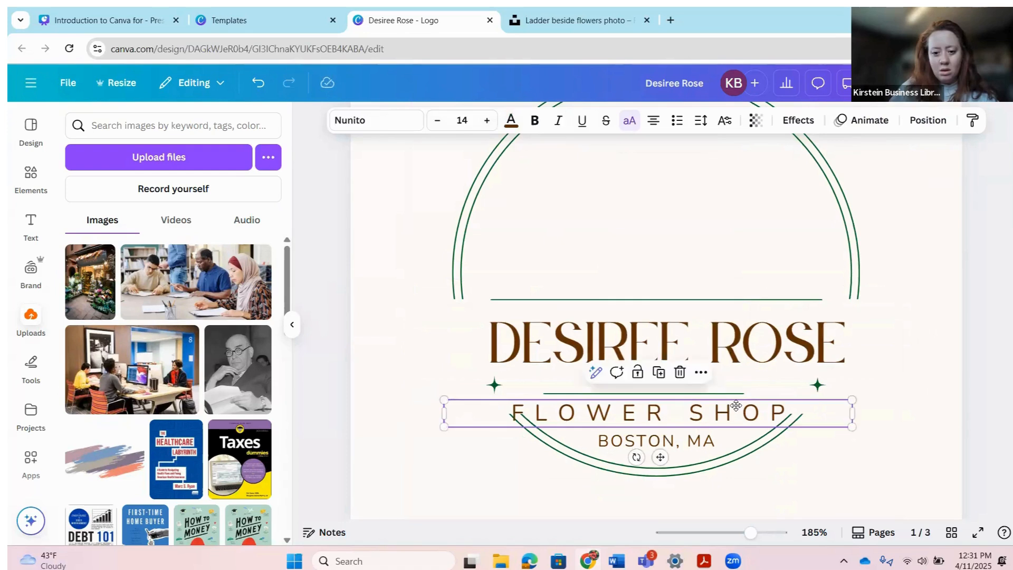
pyautogui.moveTo(736, 405)
pyautogui.mouseDown()
pyautogui.moveTo(744, 376)
pyautogui.moveTo(725, 368)
pyautogui.moveTo(721, 415)
pyautogui.moveTo(735, 420)
pyautogui.moveTo(735, 385)
pyautogui.mouseUp()
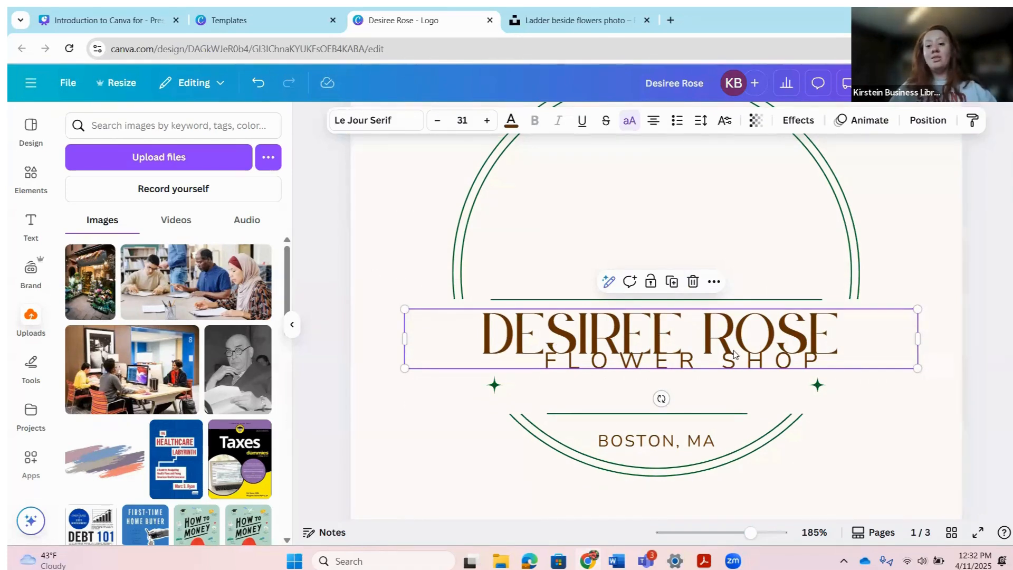
pyautogui.rightClick(786, 342)
pyautogui.moveTo(796, 342)
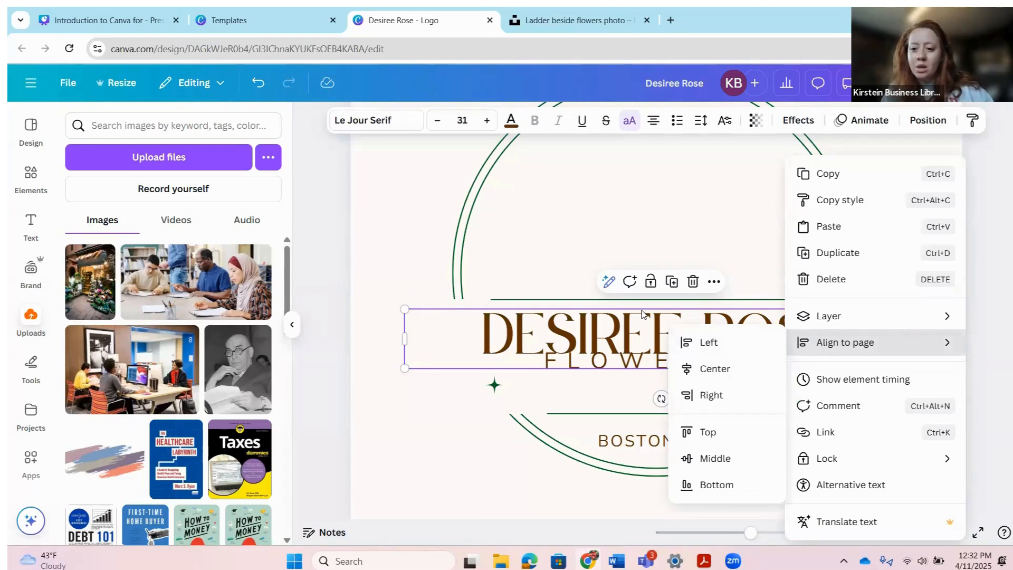
pyautogui.moveTo(852, 320)
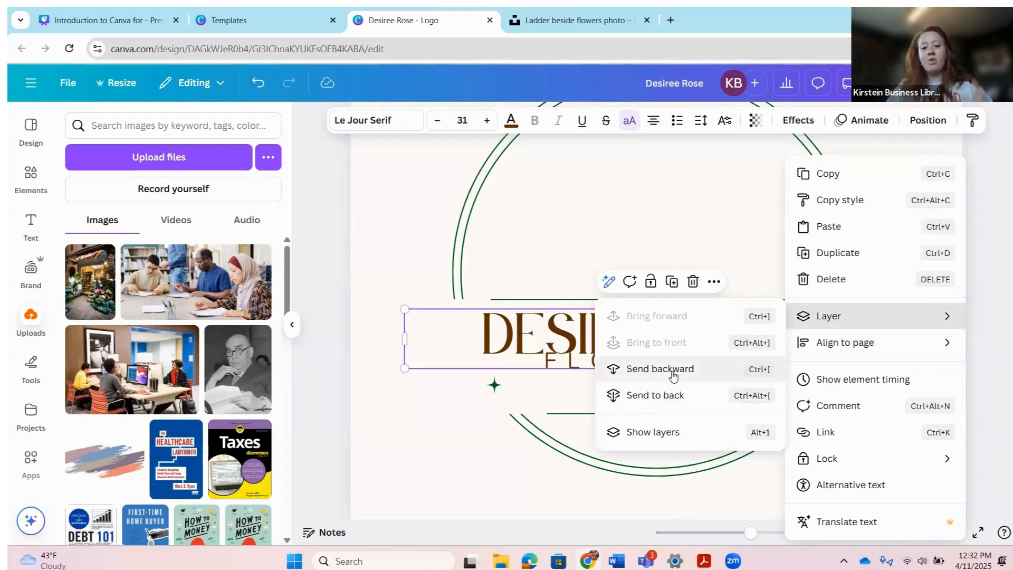
pyautogui.click(644, 372)
pyautogui.moveTo(633, 409); pyautogui.dragTo(633, 402)
pyautogui.moveTo(779, 373); pyautogui.dragTo(751, 397)
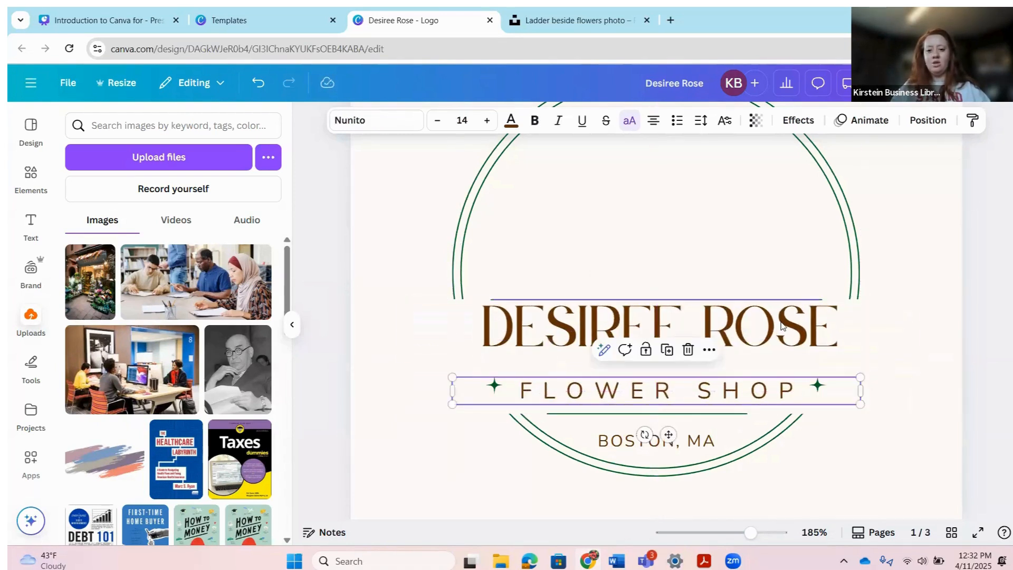
pyautogui.moveTo(783, 329); pyautogui.dragTo(780, 336)
pyautogui.click(389, 208)
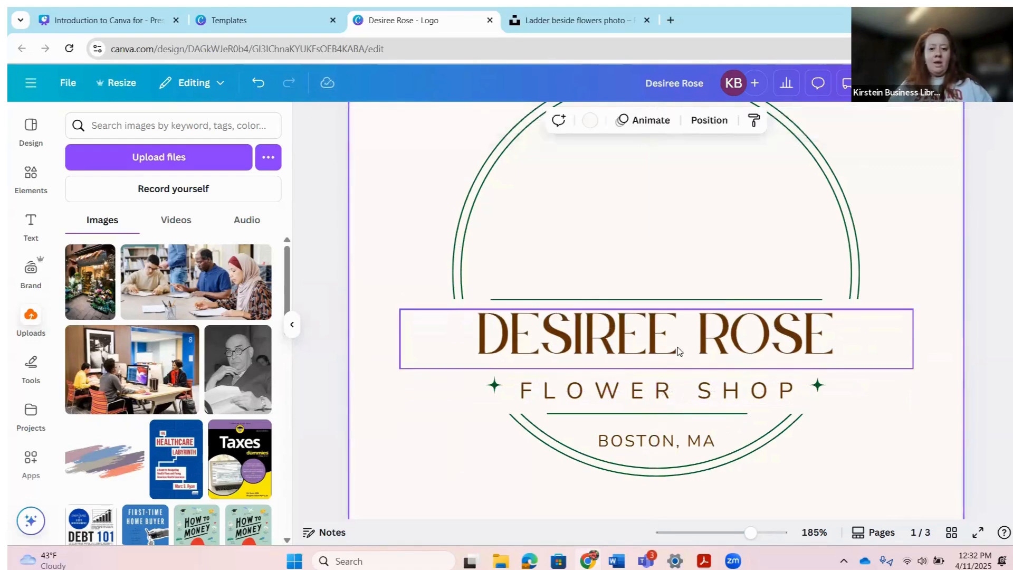
pyautogui.scroll(4, 683, 323)
pyautogui.scroll(-4, 393, 320)
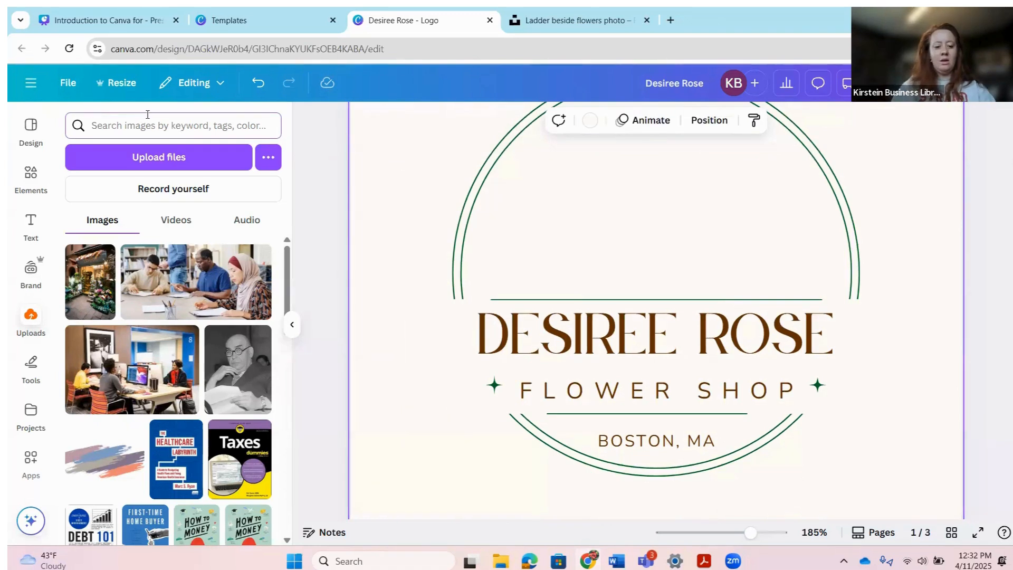
# Step: Search the uploads, then the design elements, for 'rose'
pyautogui.write('rose')
pyautogui.press('Return')
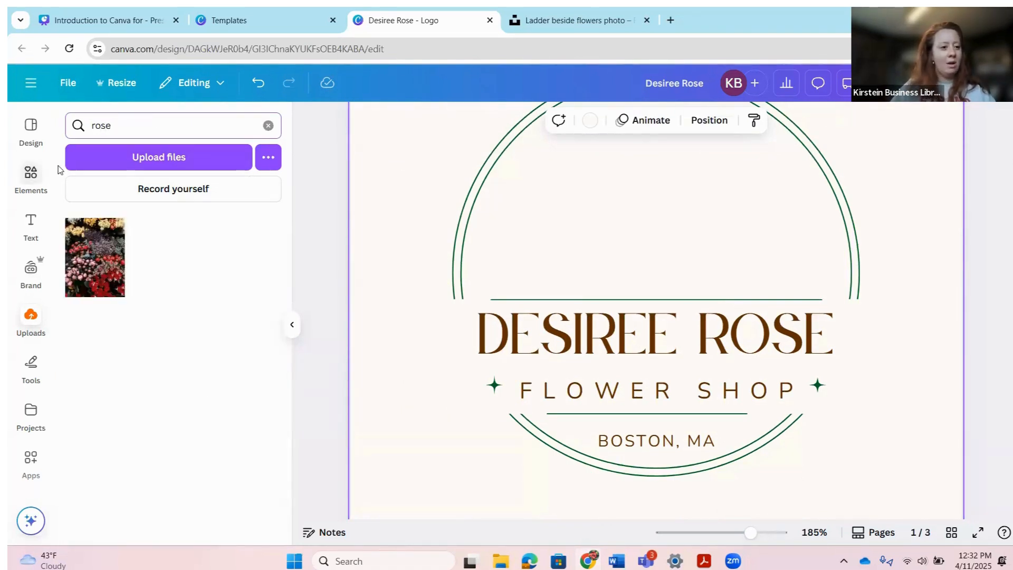
pyautogui.click(27, 179)
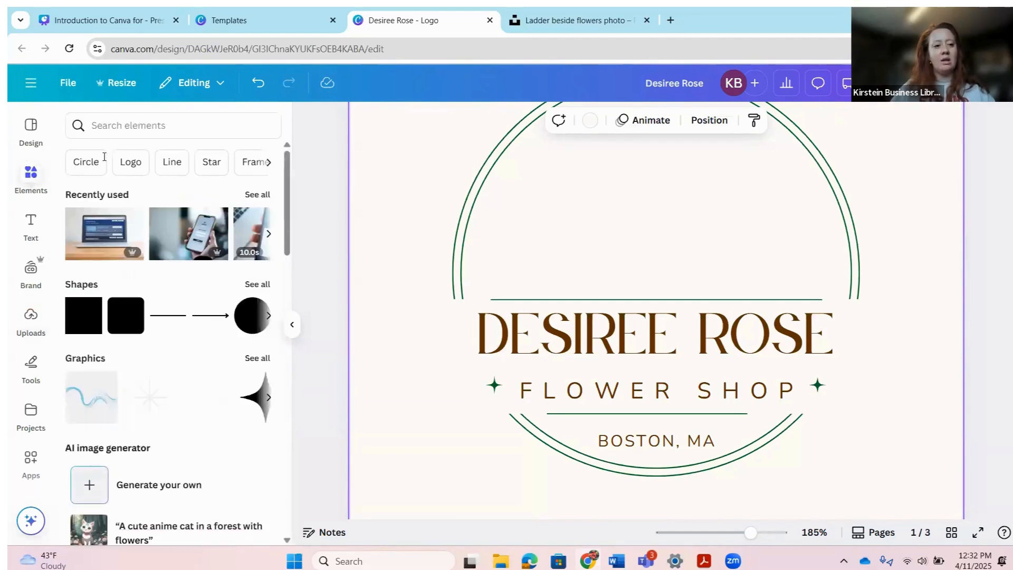
pyautogui.click(157, 126)
pyautogui.write('rose')
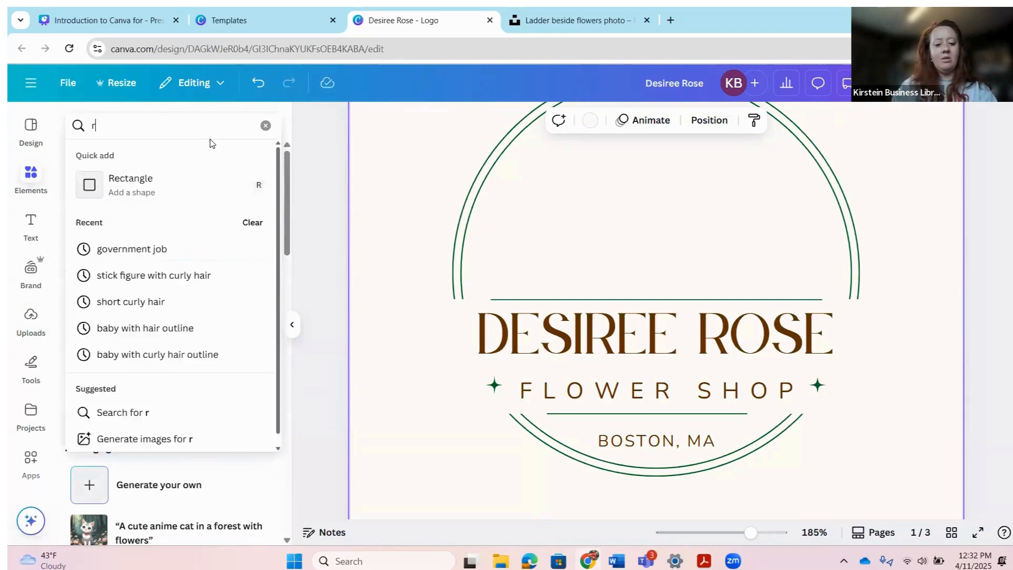
pyautogui.press('Return')
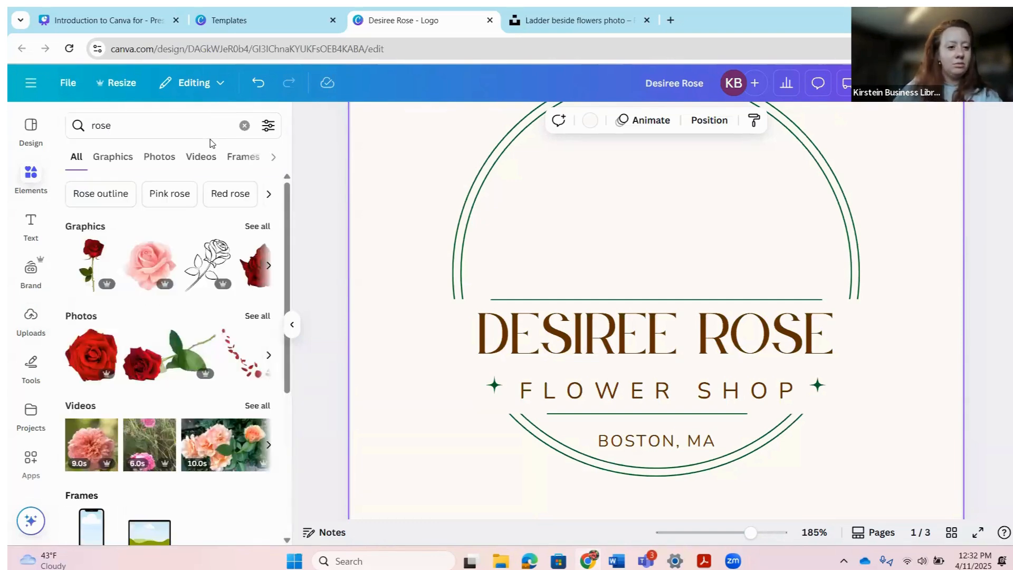
# Step: Show all rose graphics and add the black outline rose to the page
pyautogui.click(257, 226)
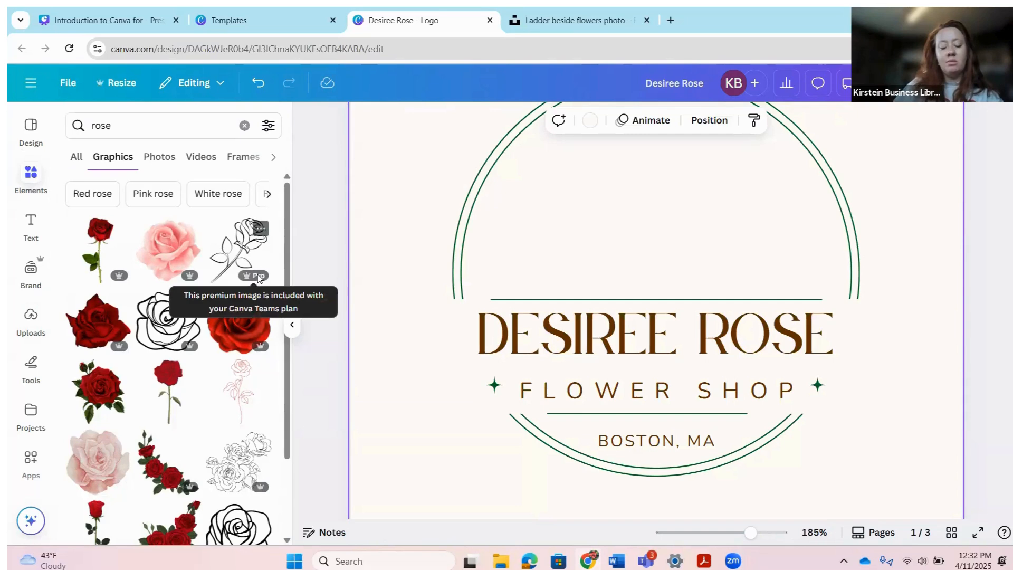
pyautogui.scroll(-3, 264, 412)
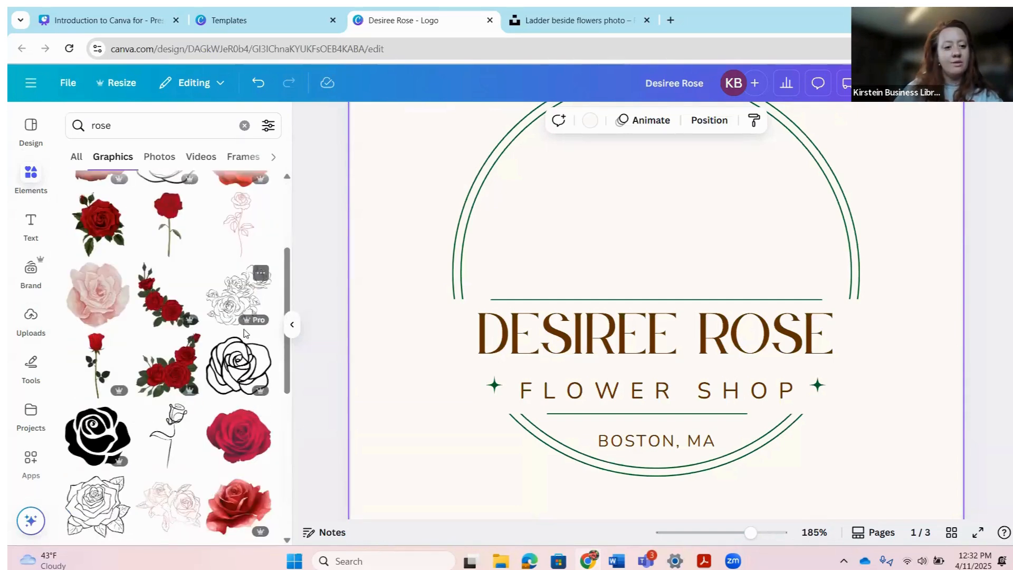
pyautogui.scroll(-5, 251, 401)
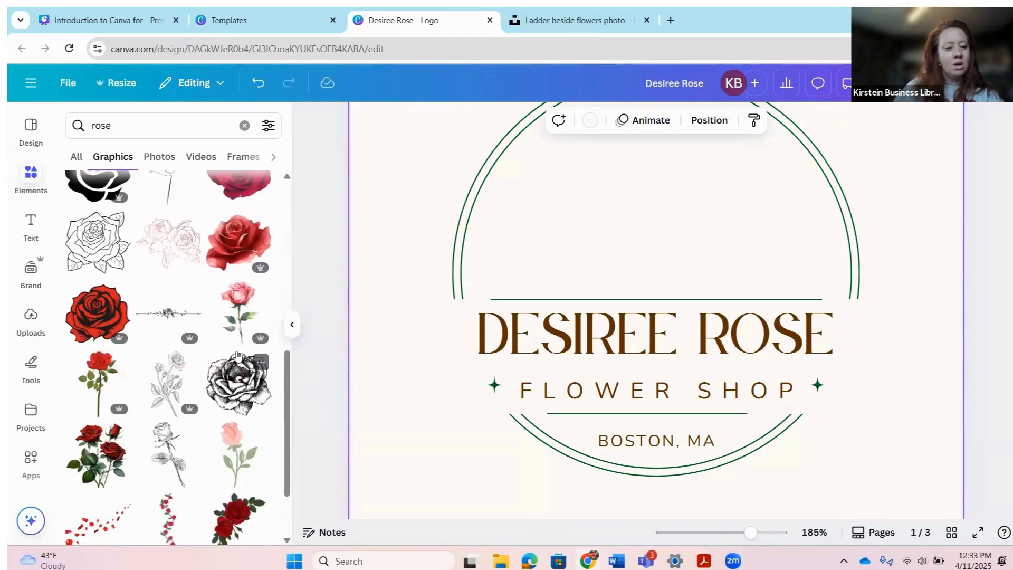
pyautogui.scroll(-5, 238, 356)
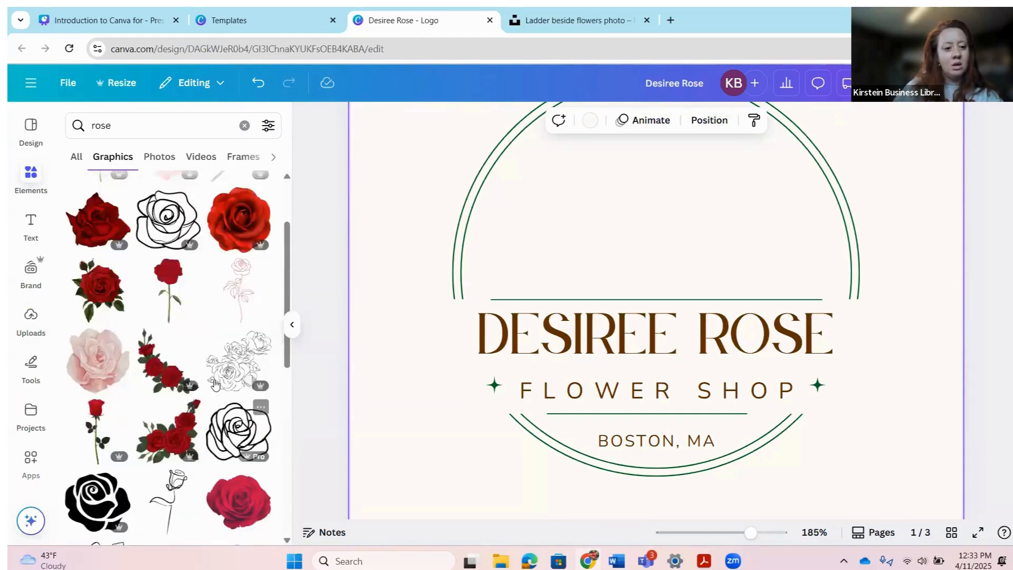
pyautogui.click(167, 235)
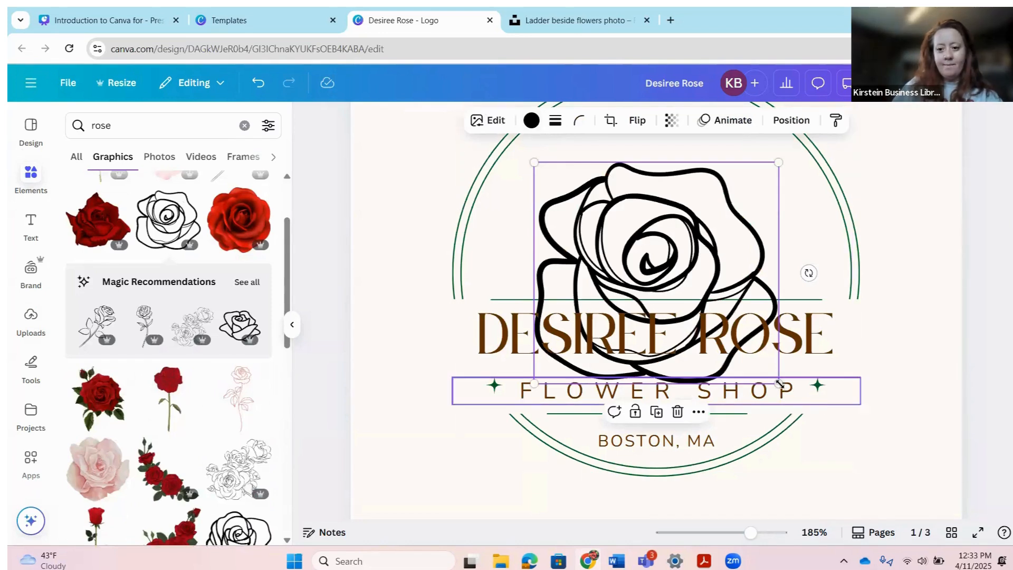
# Step: Shrink the outline rose, move it into the logo circle, and colour it brown like the text
pyautogui.moveTo(778, 384); pyautogui.dragTo(704, 316)
pyautogui.moveTo(615, 244); pyautogui.dragTo(646, 219)
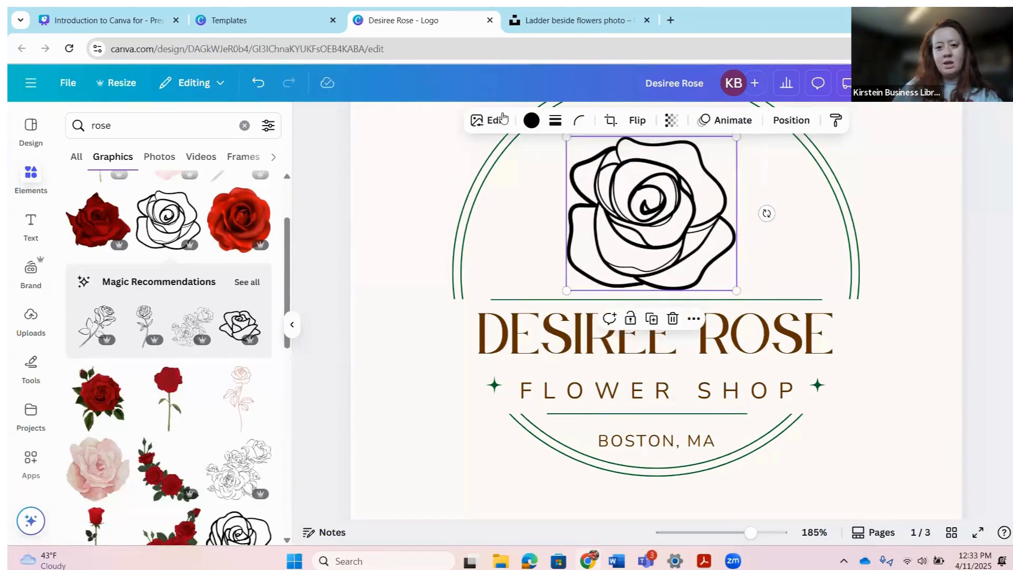
pyautogui.click(531, 120)
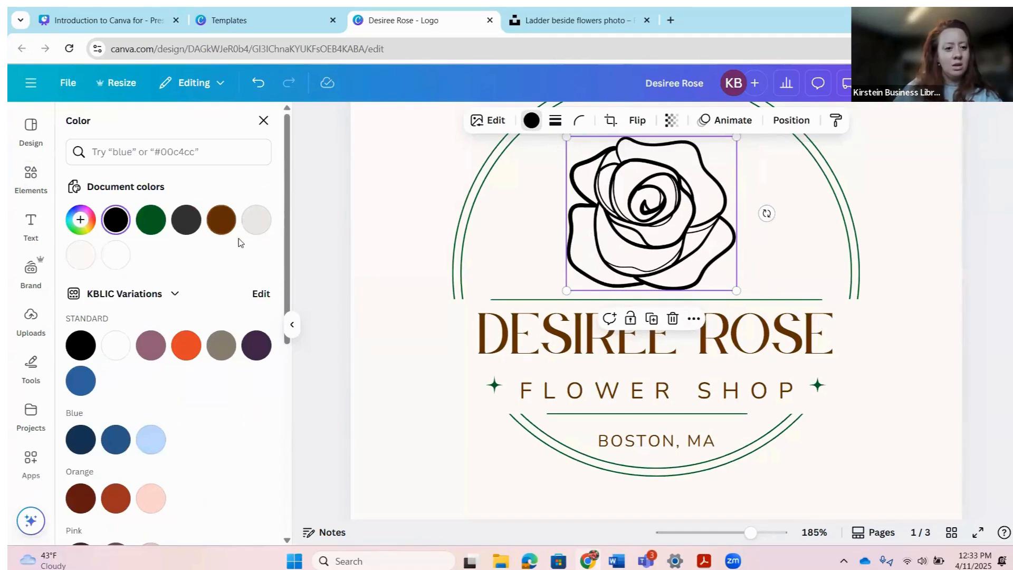
pyautogui.scroll(-2, 206, 265)
pyautogui.scroll(-1, 207, 264)
pyautogui.scroll(3, 221, 268)
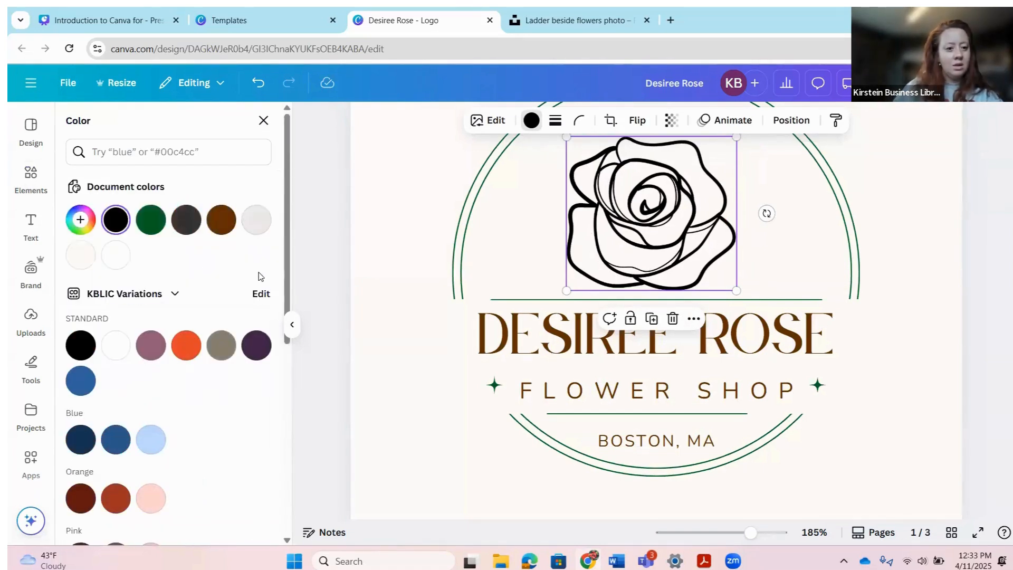
pyautogui.click(221, 232)
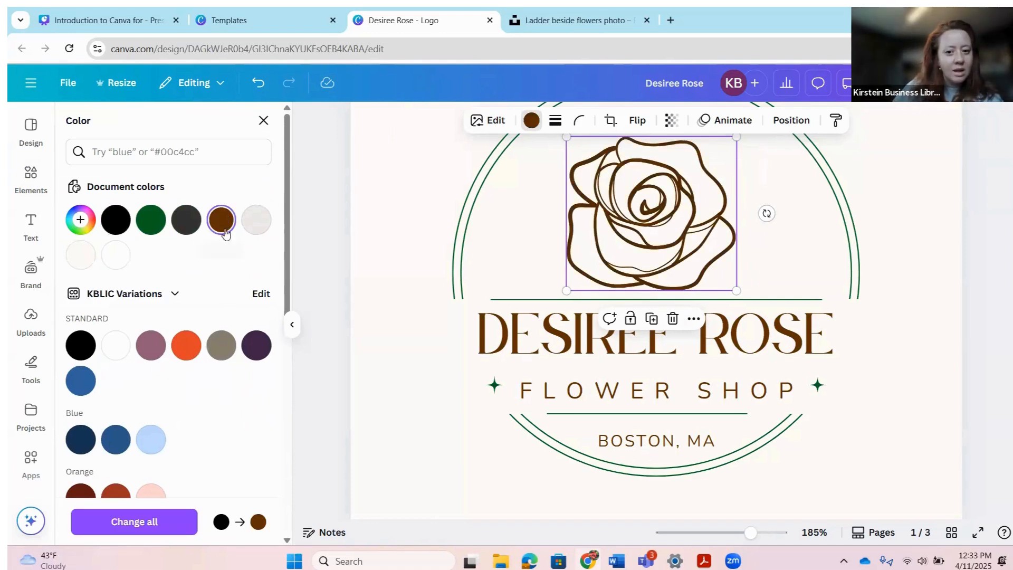
# Step: Make the rose bright red #D90D00 with a custom colour and nudge it slightly up-right
pyautogui.click(81, 220)
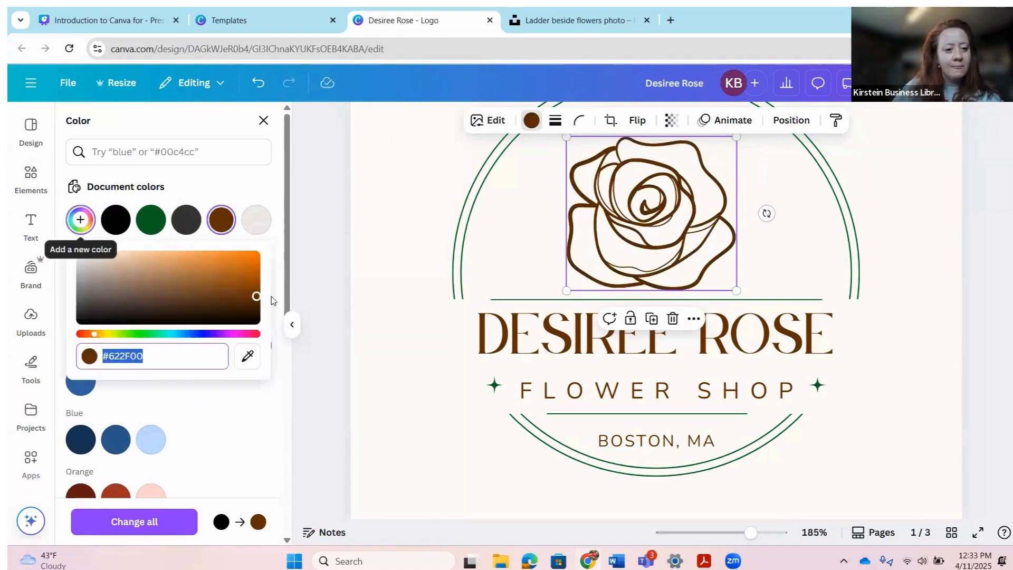
pyautogui.moveTo(93, 334); pyautogui.dragTo(81, 339)
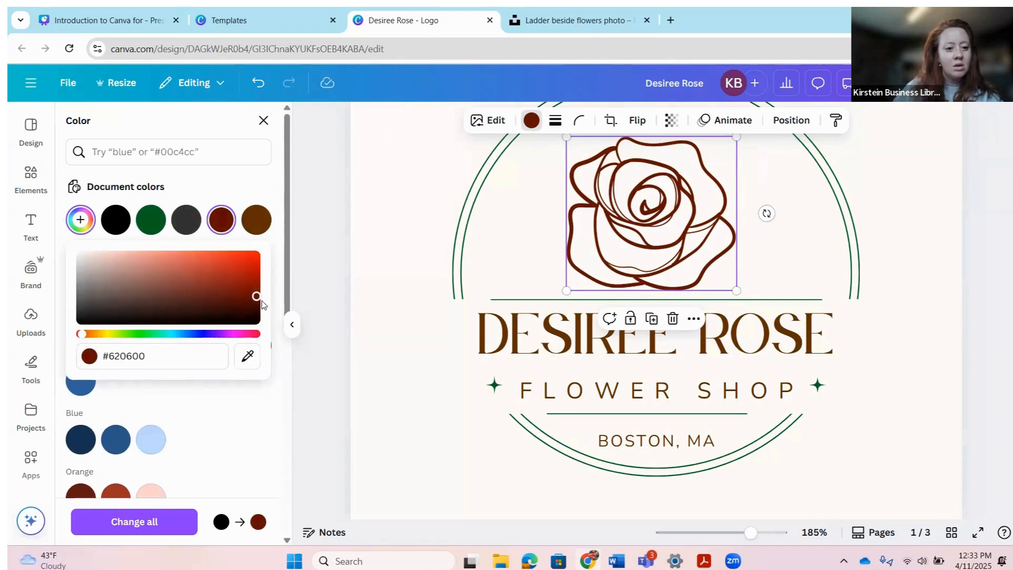
pyautogui.click(256, 261)
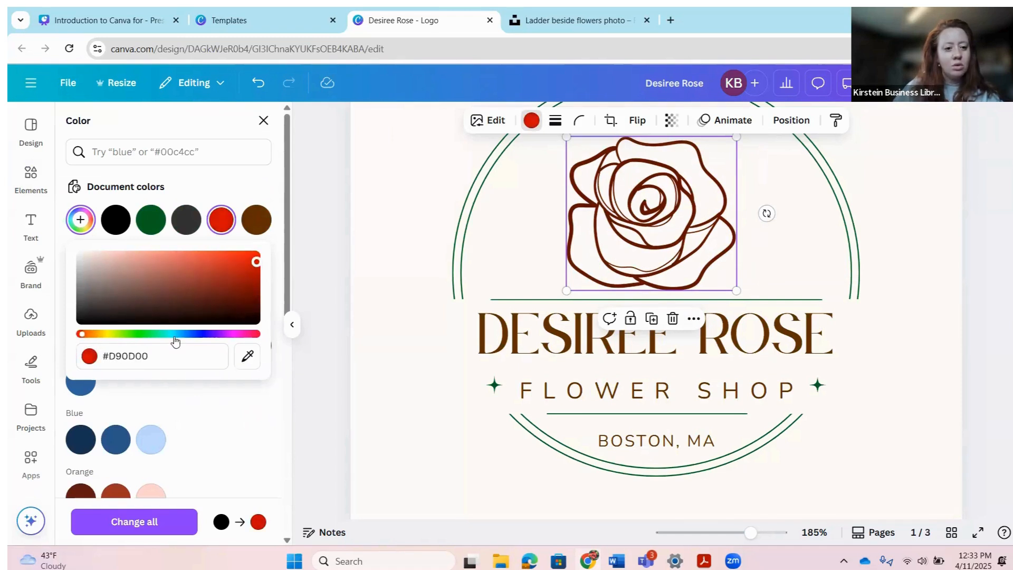
pyautogui.scroll(-7, 289, 361)
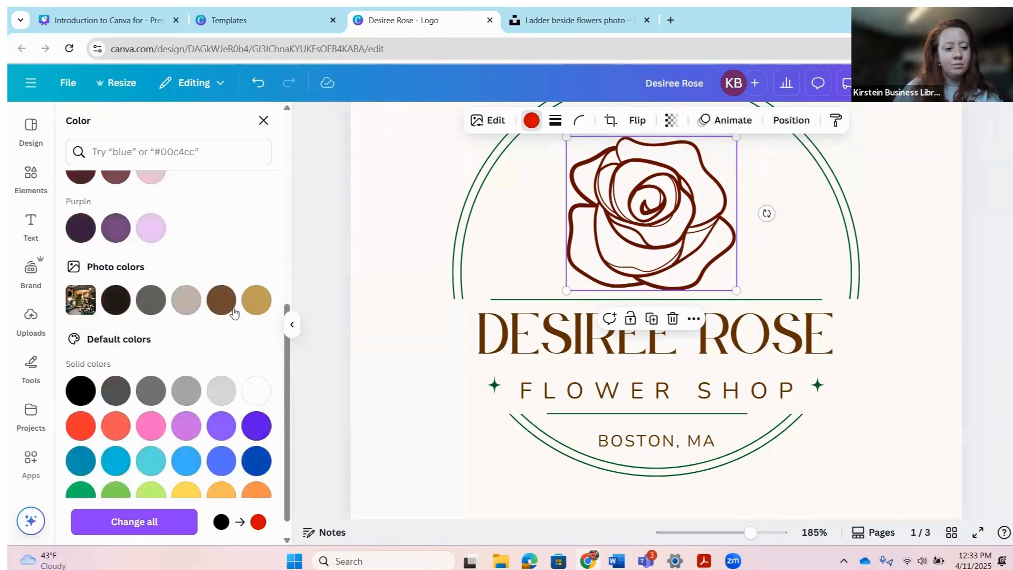
pyautogui.scroll(7, 234, 311)
pyautogui.click(222, 226)
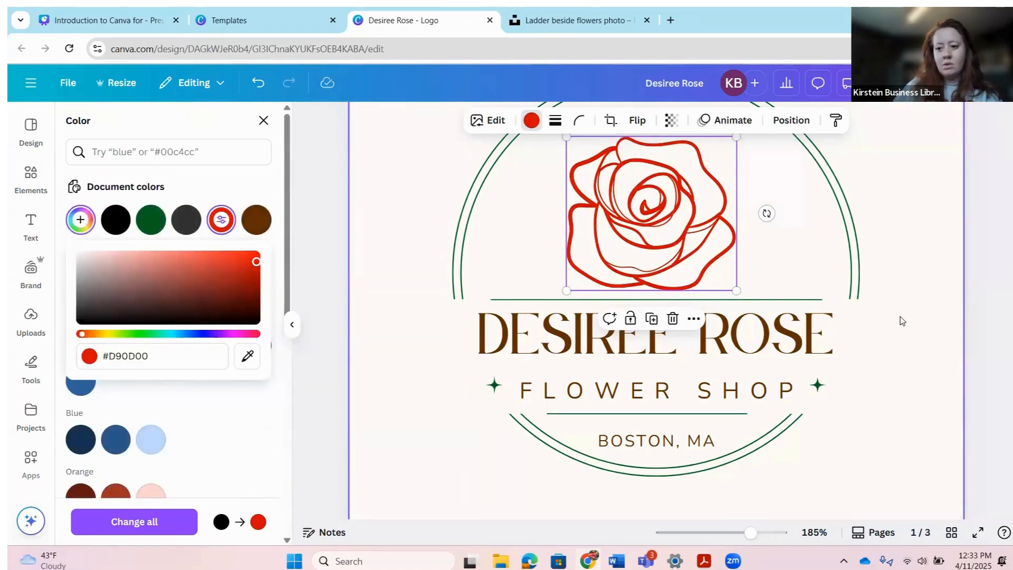
pyautogui.click(918, 224)
pyautogui.scroll(3, 917, 306)
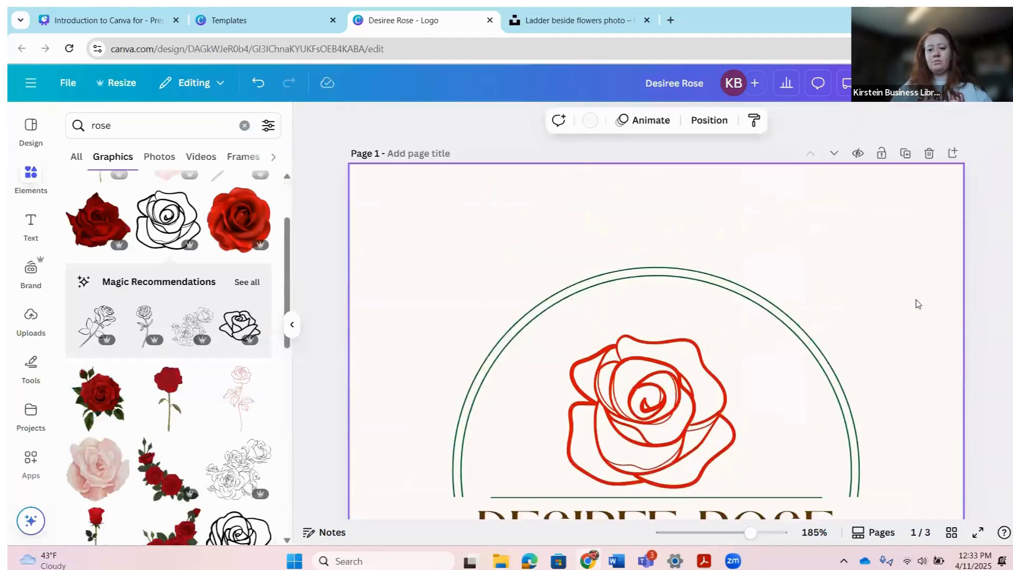
pyautogui.scroll(-3, 917, 302)
pyautogui.scroll(1, 920, 301)
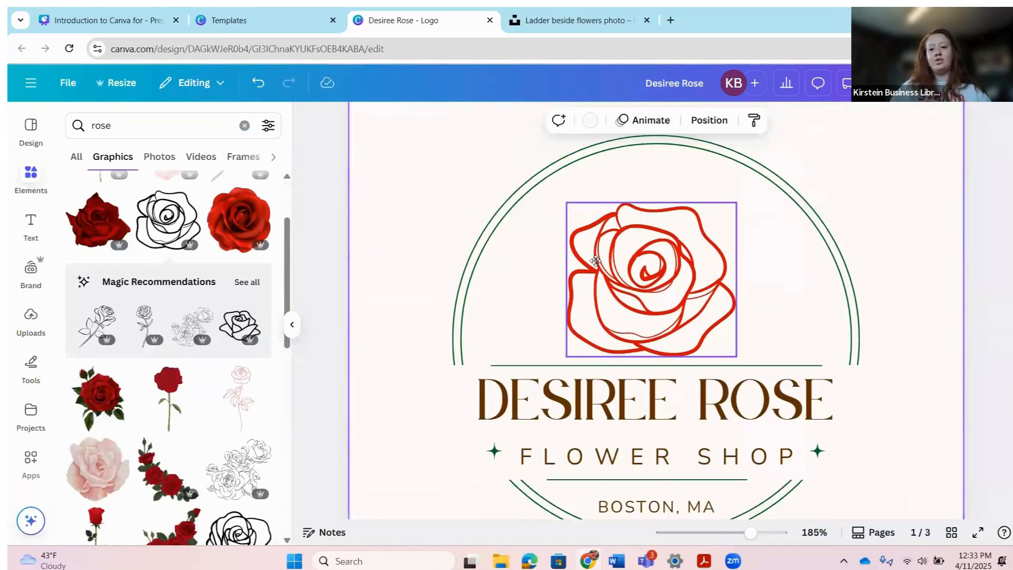
pyautogui.moveTo(594, 261); pyautogui.dragTo(604, 252)
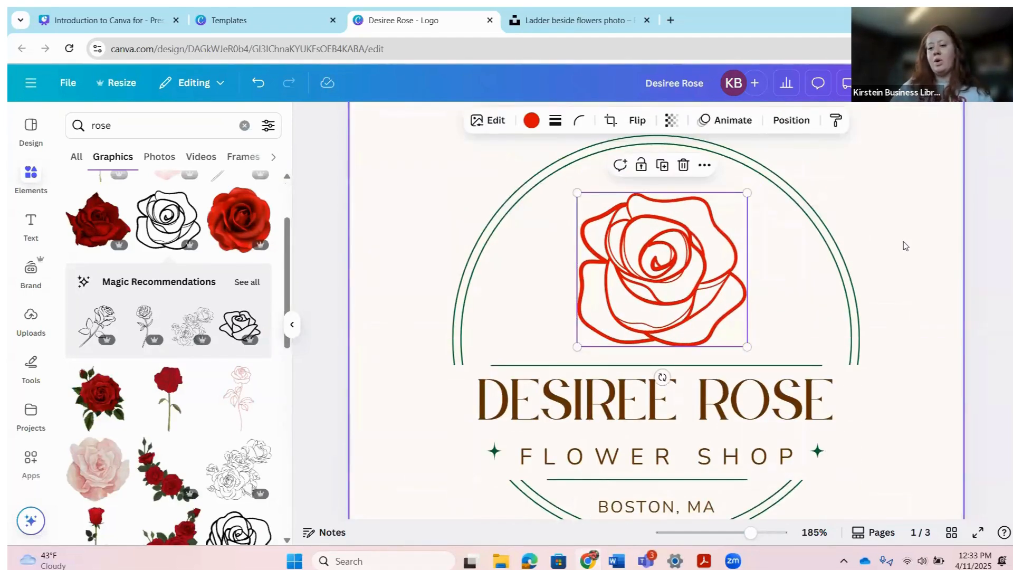
# Step: Delete the company page and the storefront photo page, leaving 1/1 pages
pyautogui.click(886, 270)
pyautogui.scroll(-1, 881, 413)
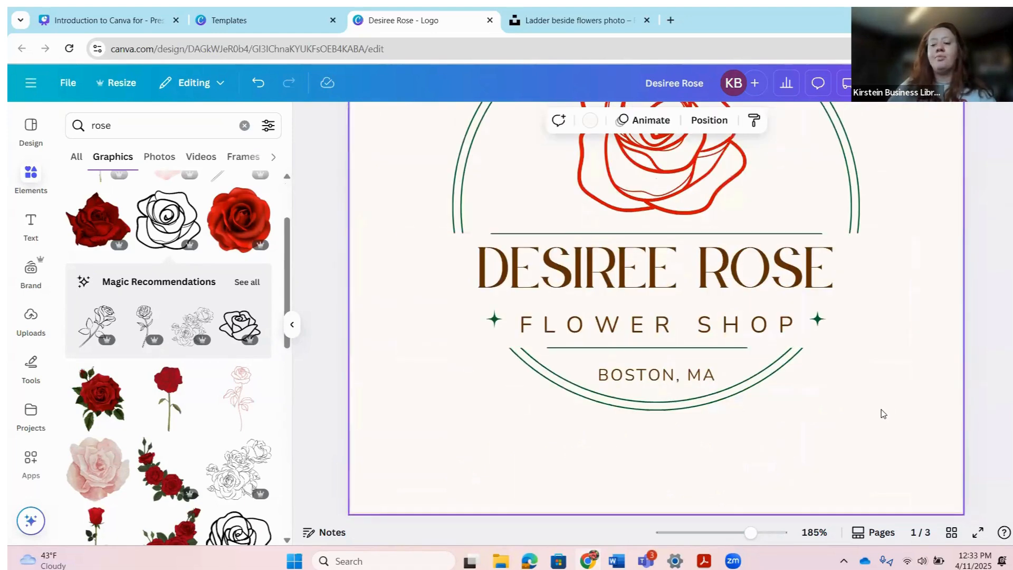
pyautogui.scroll(-4, 892, 411)
pyautogui.scroll(-3, 891, 411)
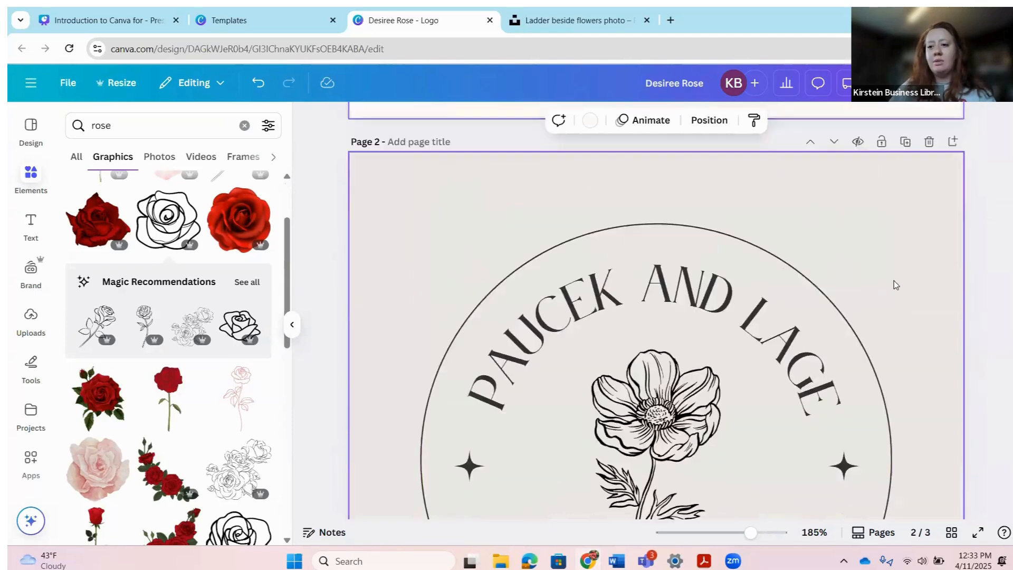
pyautogui.scroll(1, 894, 281)
pyautogui.scroll(5, 874, 219)
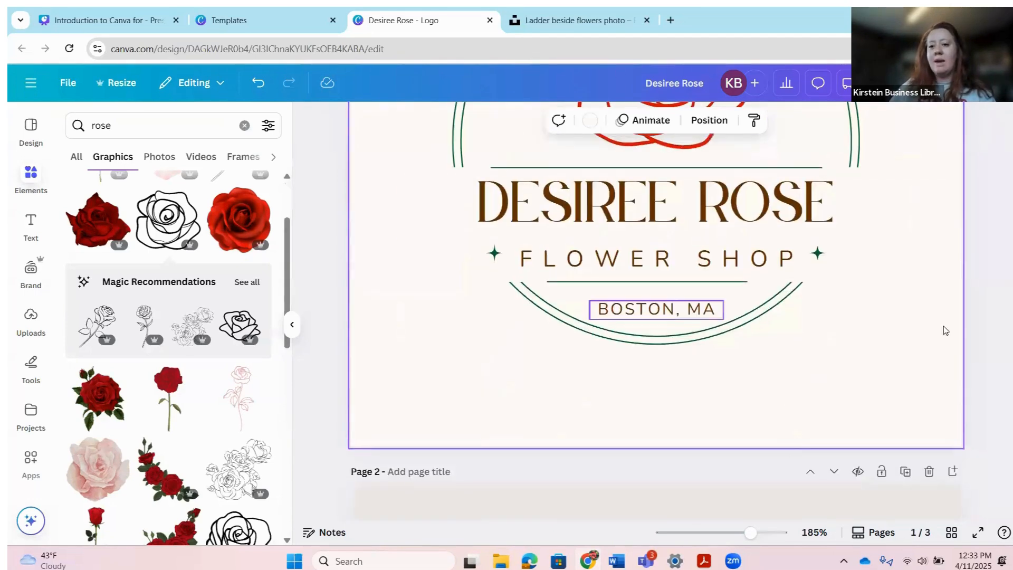
pyautogui.scroll(-1, 918, 447)
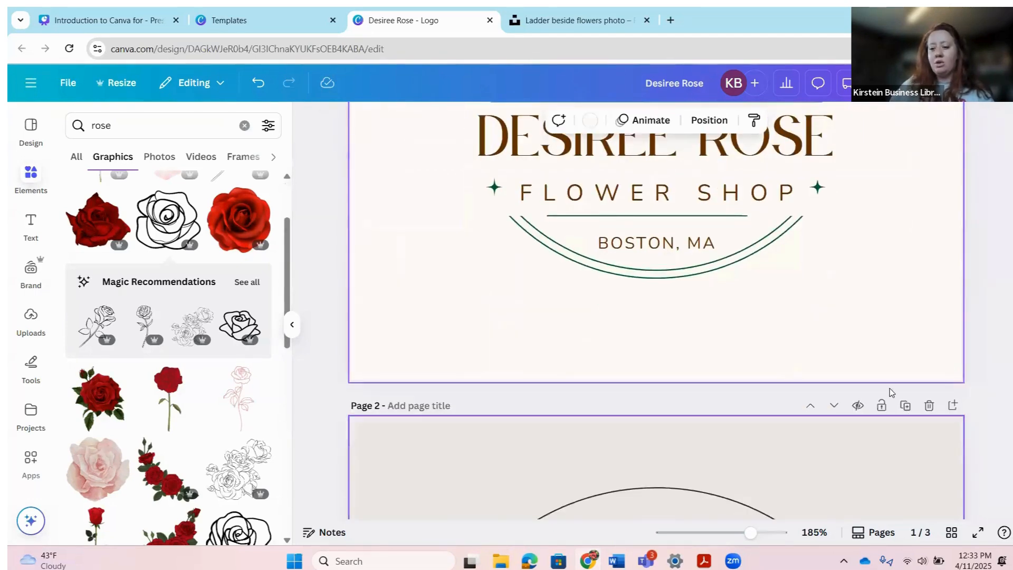
pyautogui.scroll(-3, 892, 369)
pyautogui.click(927, 275)
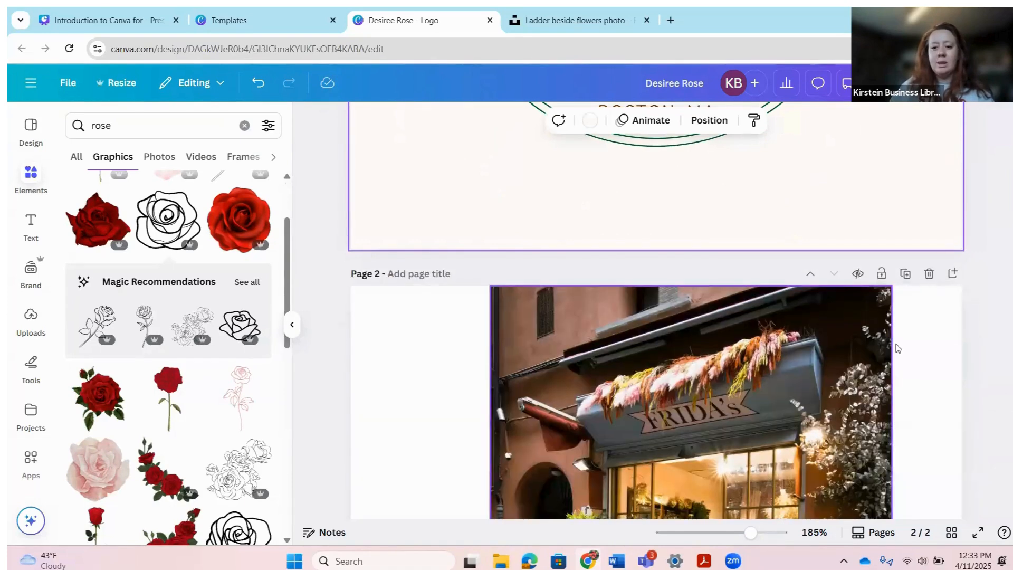
pyautogui.click(927, 274)
pyautogui.scroll(5, 892, 370)
pyautogui.scroll(-3, 895, 369)
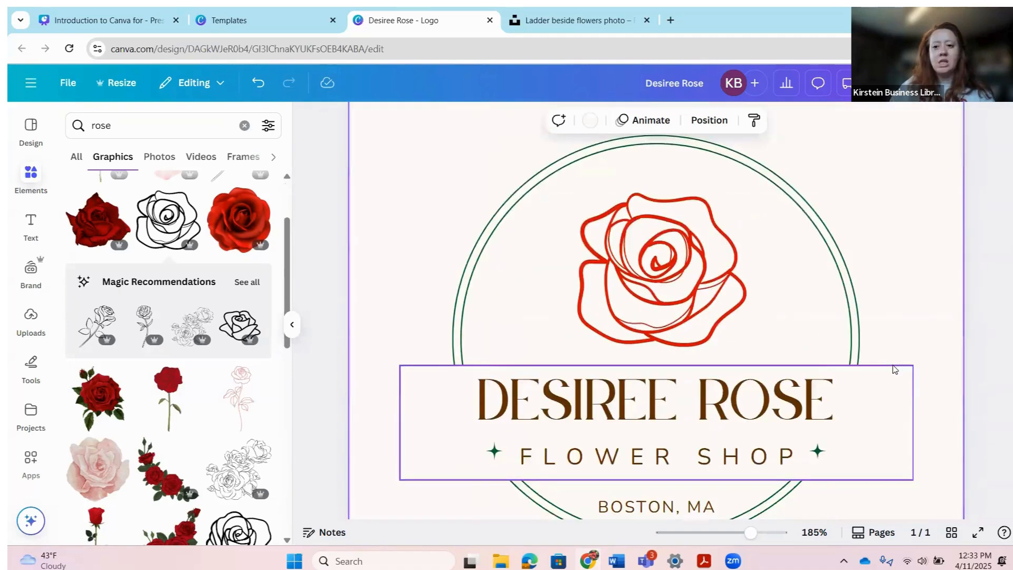
pyautogui.scroll(3, 871, 264)
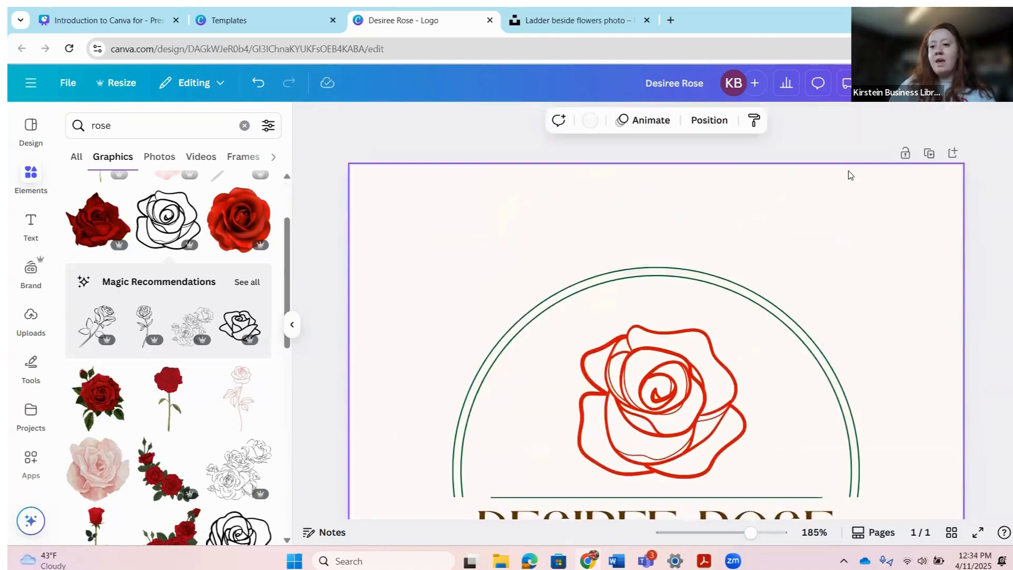
# Step: Duplicate the logo page and give the new page a green background
pyautogui.click(929, 155)
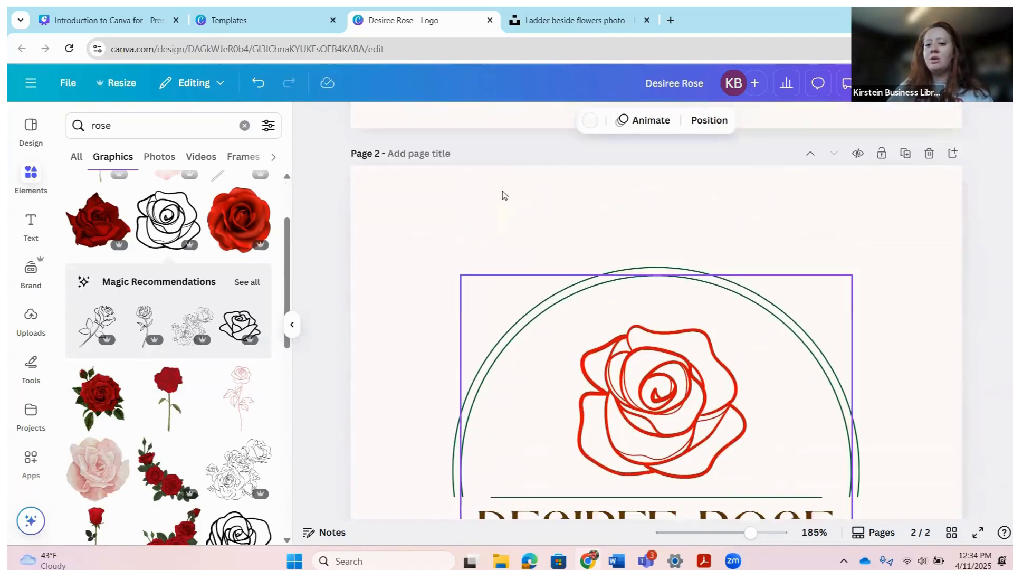
pyautogui.scroll(-1, 896, 208)
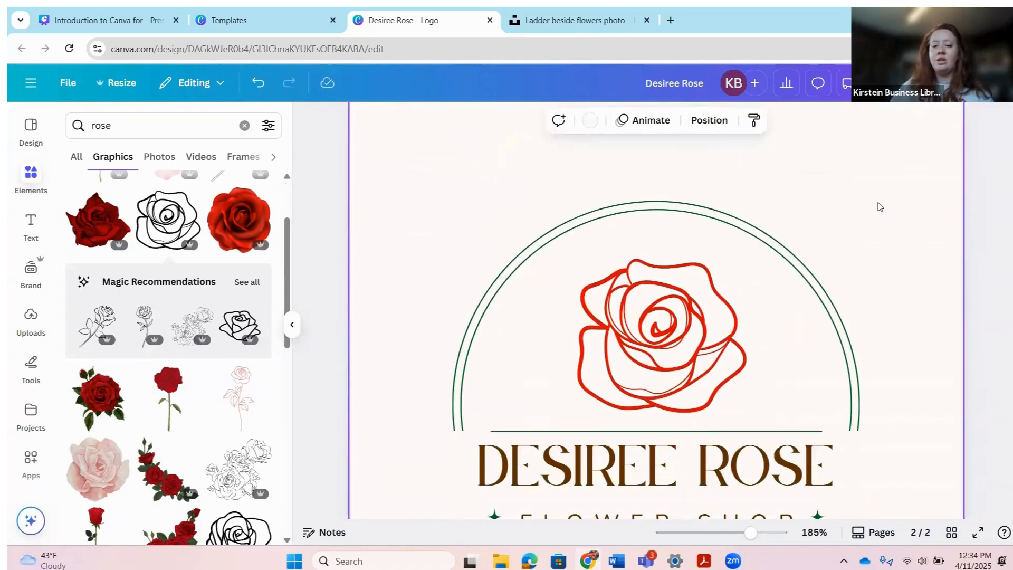
pyautogui.click(589, 121)
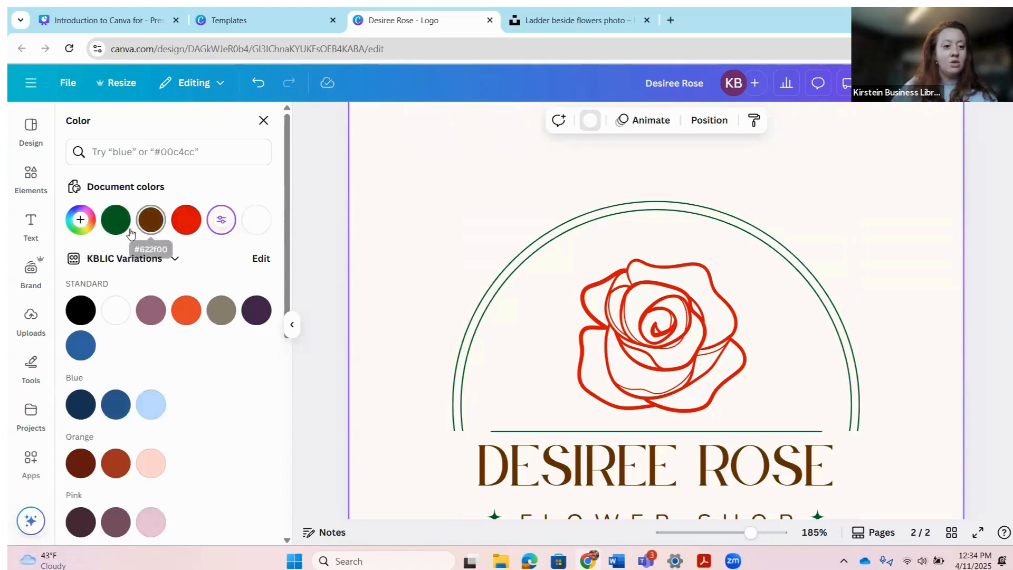
pyautogui.click(115, 219)
# Step: Try a cream border on the circle frame across all pages, undo it, then select the arc and rose
pyautogui.click(488, 250)
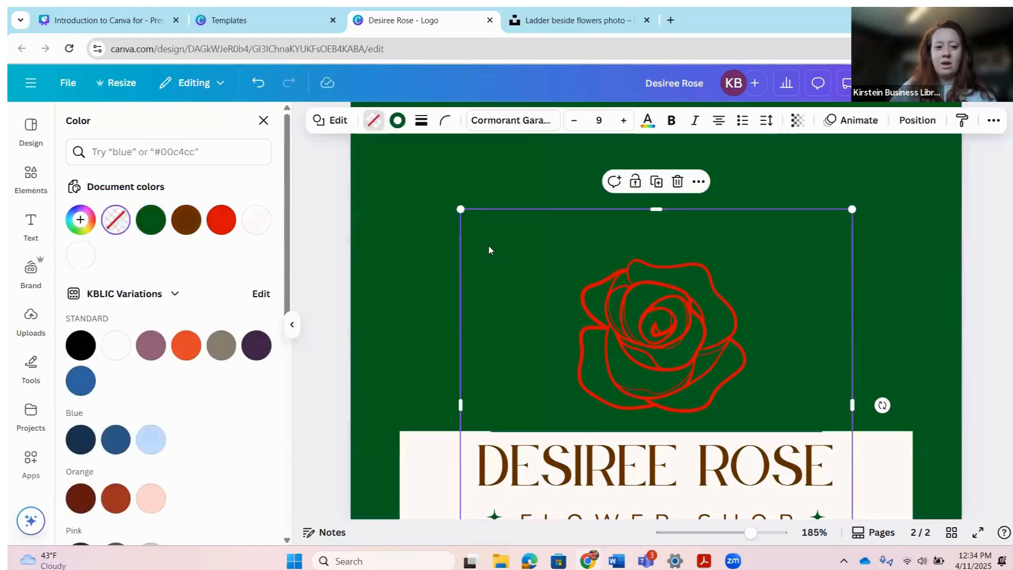
pyautogui.click(397, 121)
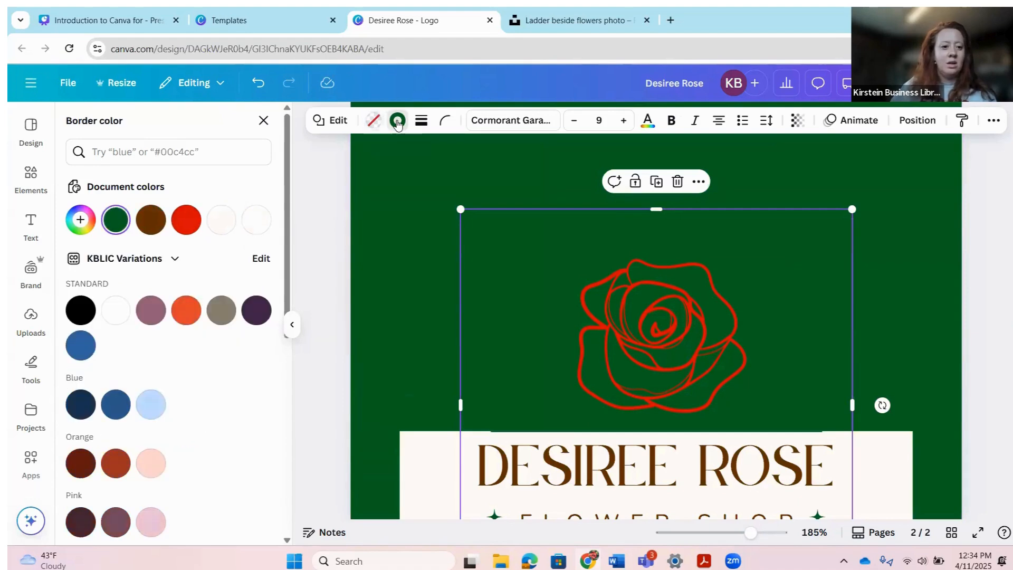
pyautogui.click(221, 220)
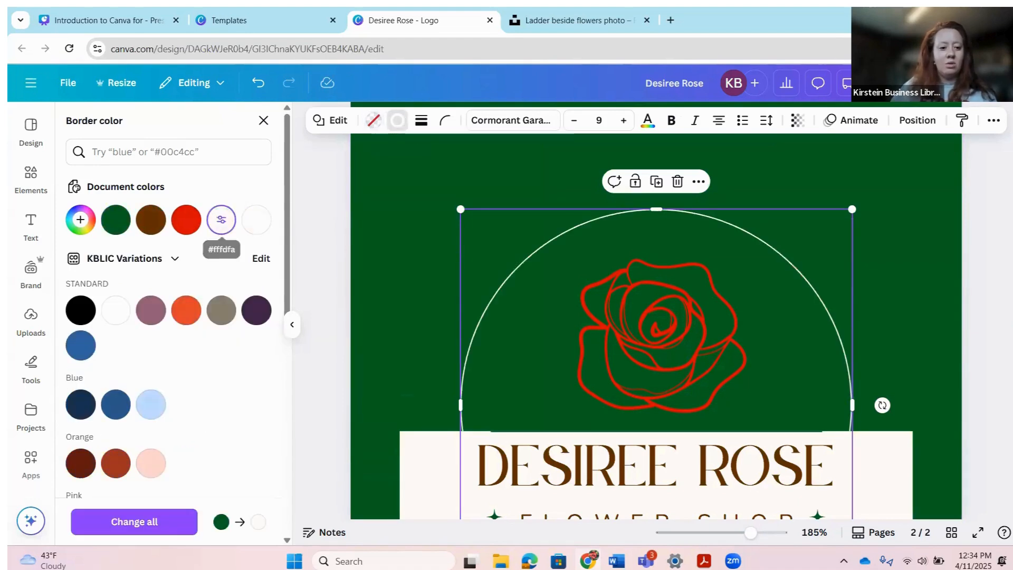
pyautogui.click(172, 532)
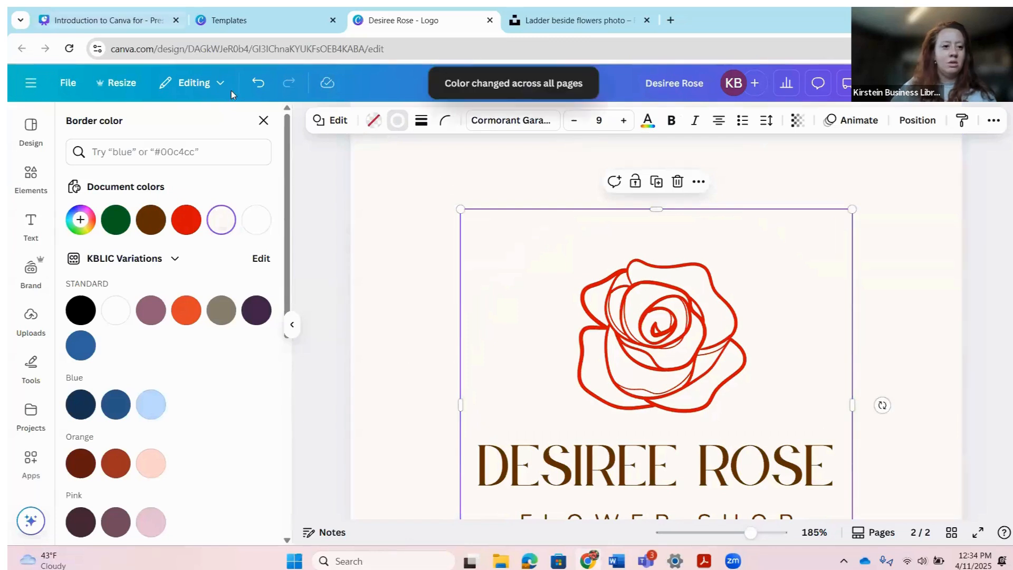
pyautogui.click(258, 83)
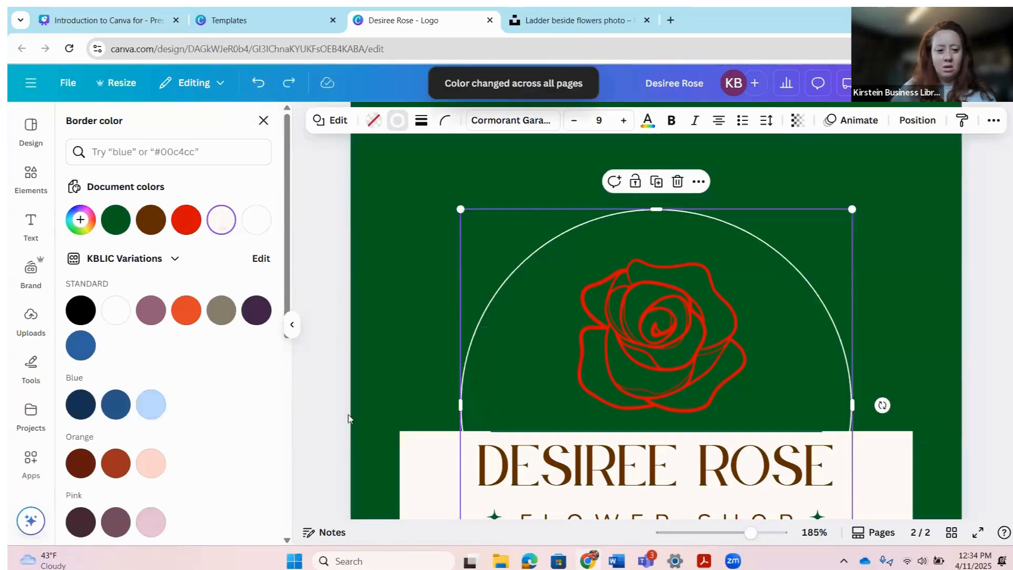
pyautogui.click(519, 264)
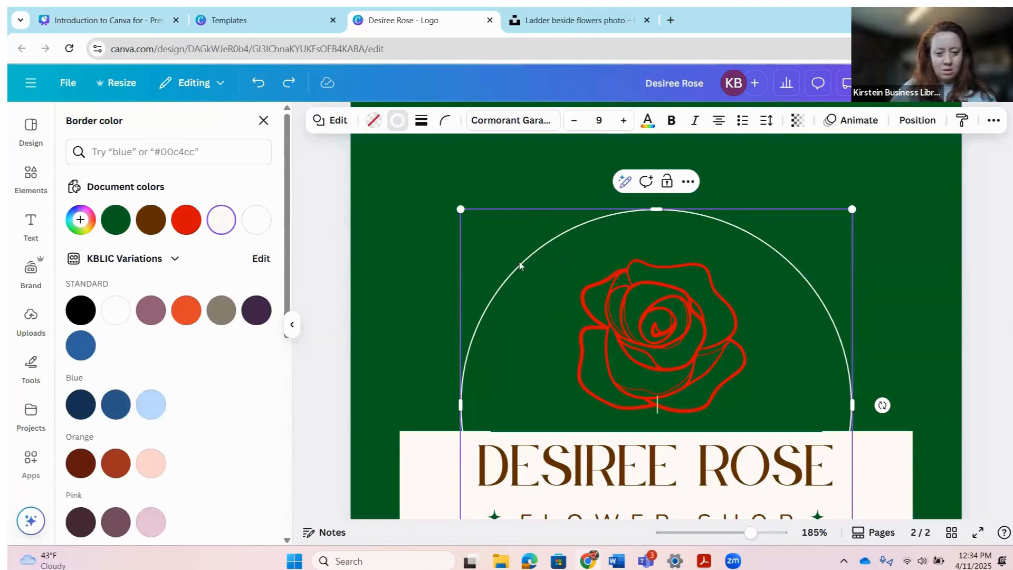
pyautogui.click(670, 329)
pyautogui.scroll(-3, 673, 327)
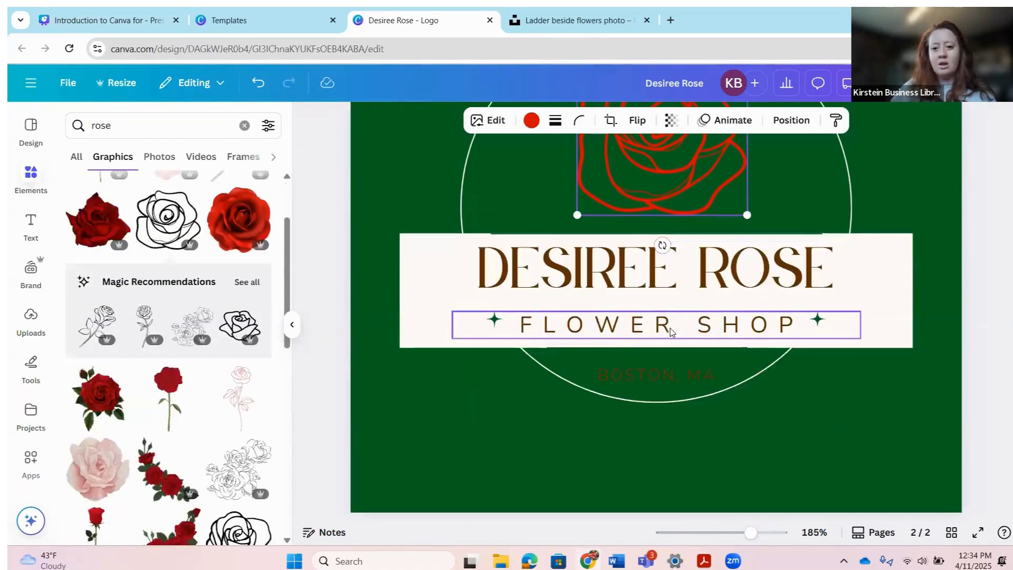
# Step: Give the logo text box a green background
pyautogui.click(884, 331)
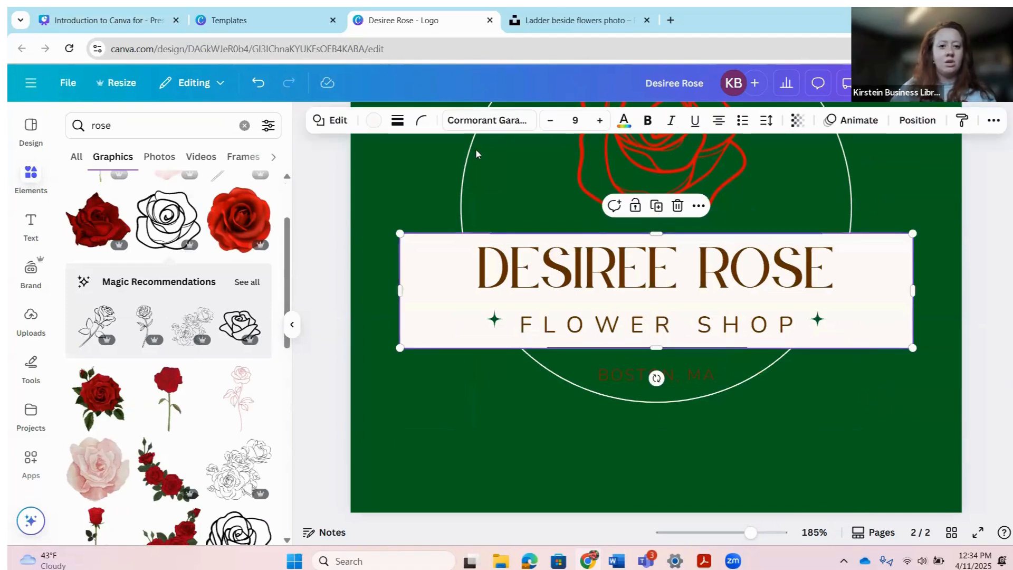
pyautogui.click(373, 121)
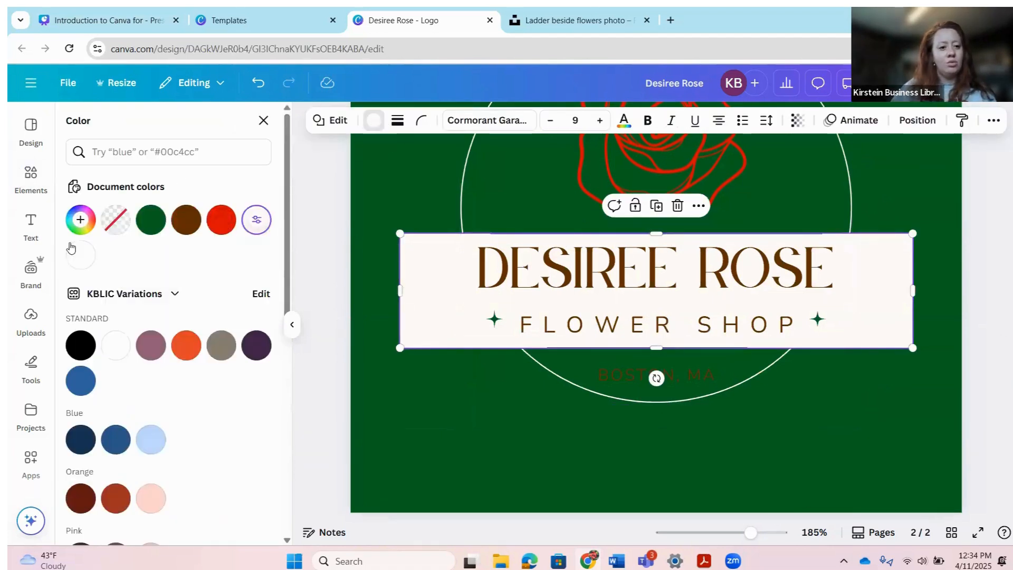
pyautogui.click(154, 228)
pyautogui.click(616, 281)
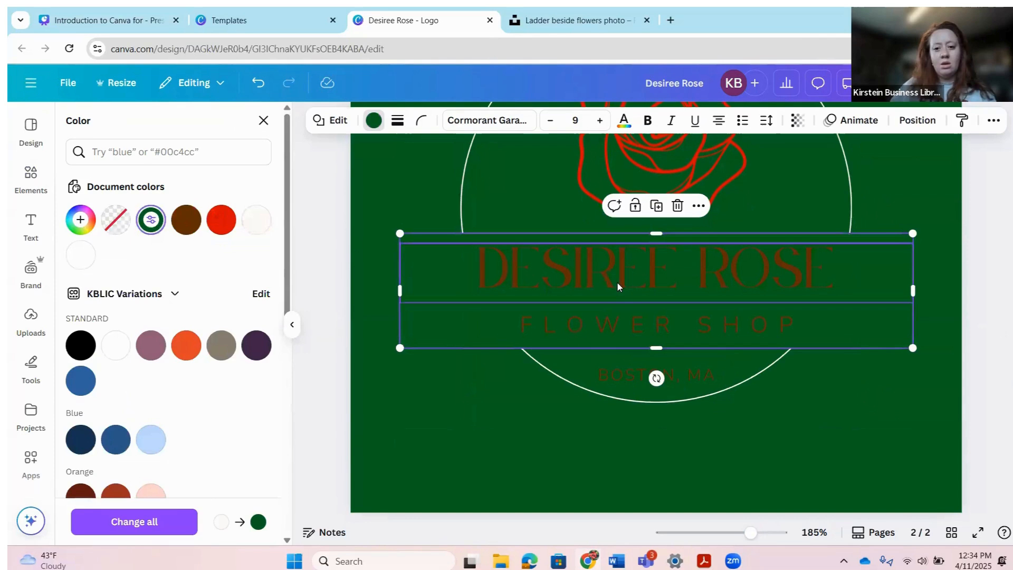
pyautogui.scroll(5, 444, 137)
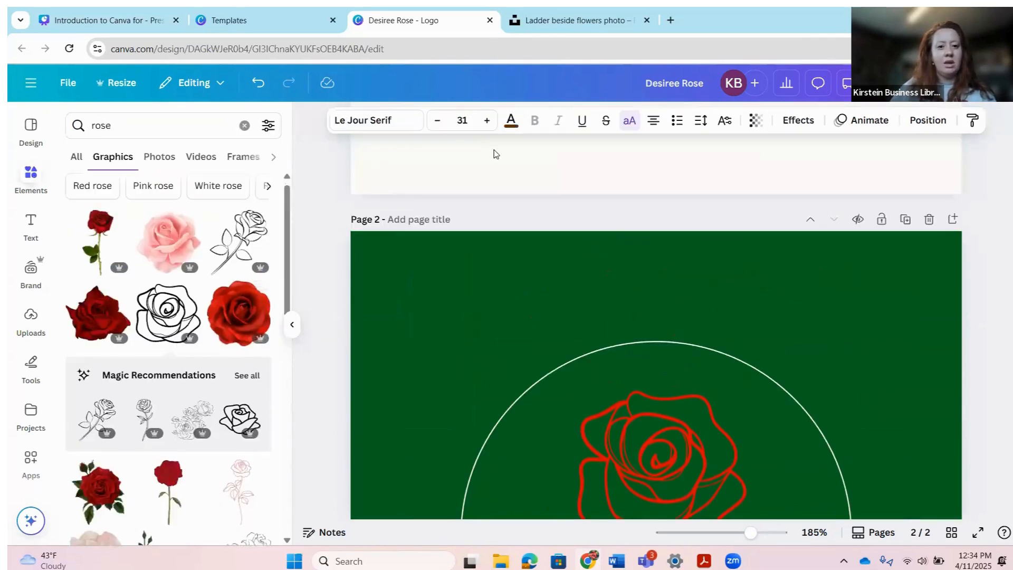
pyautogui.click(511, 131)
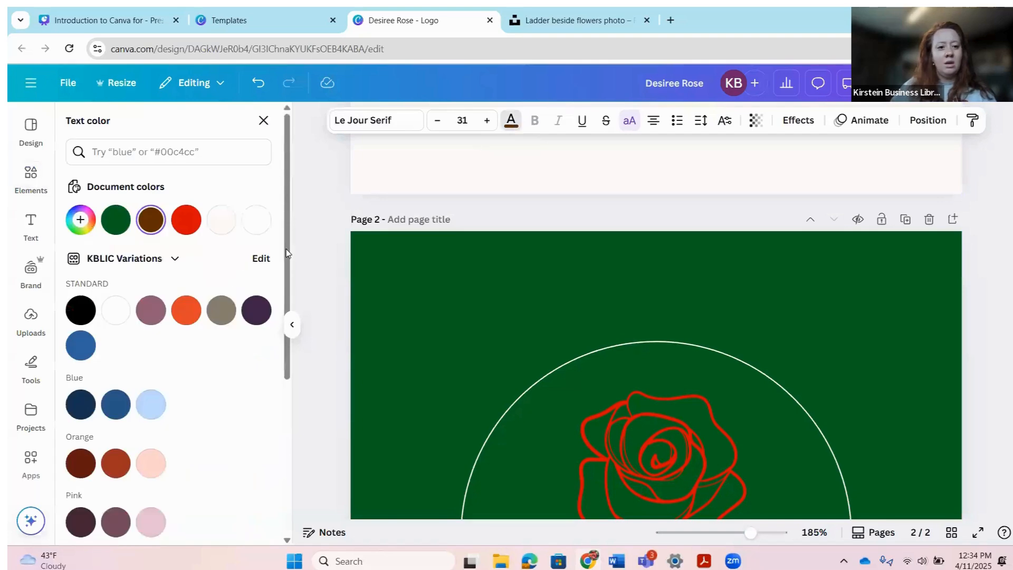
pyautogui.click(188, 228)
pyautogui.scroll(-6, 408, 353)
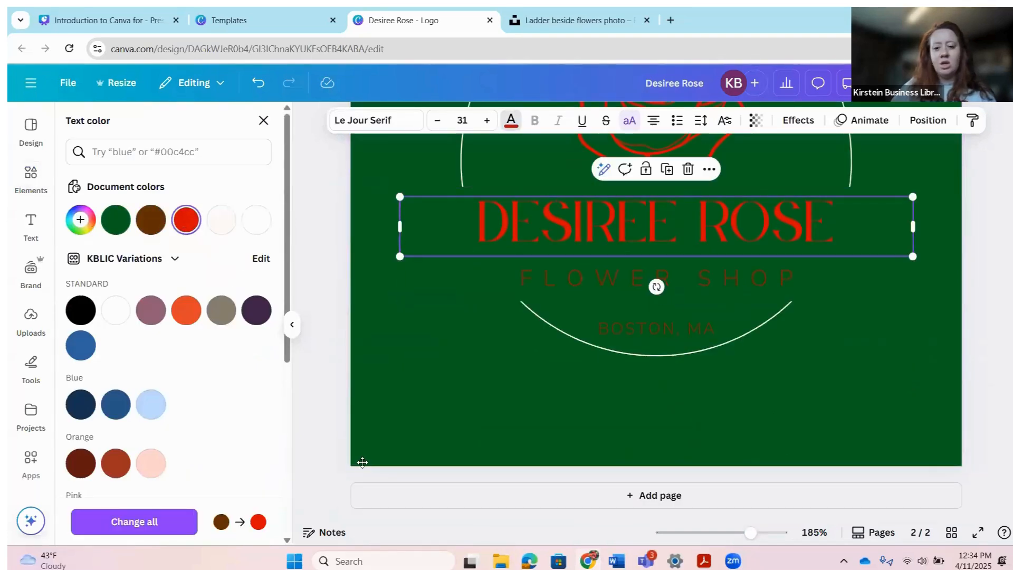
pyautogui.scroll(2, 671, 372)
# Step: Make the lower arc line near-white
pyautogui.click(670, 371)
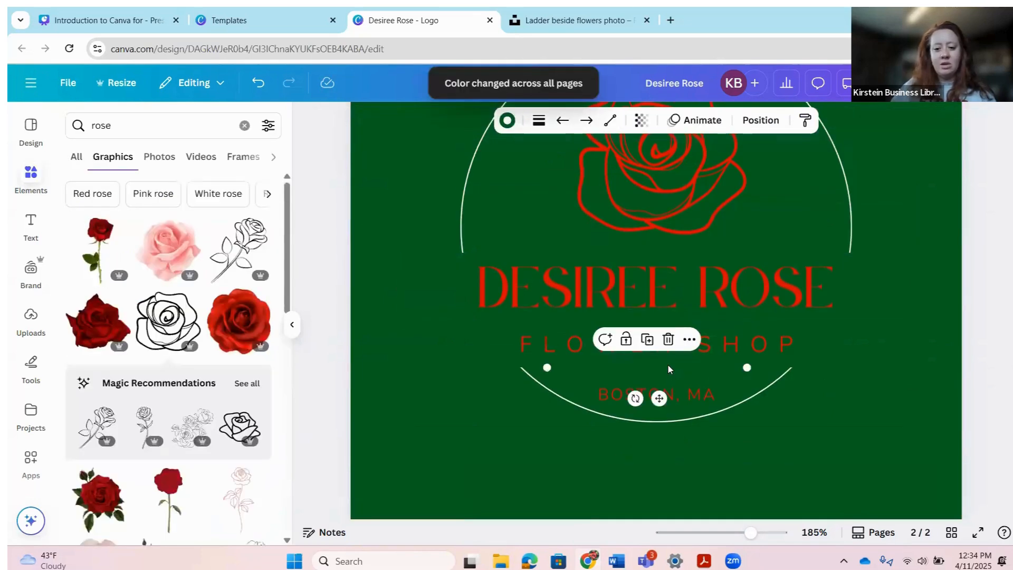
pyautogui.click(509, 122)
pyautogui.click(186, 226)
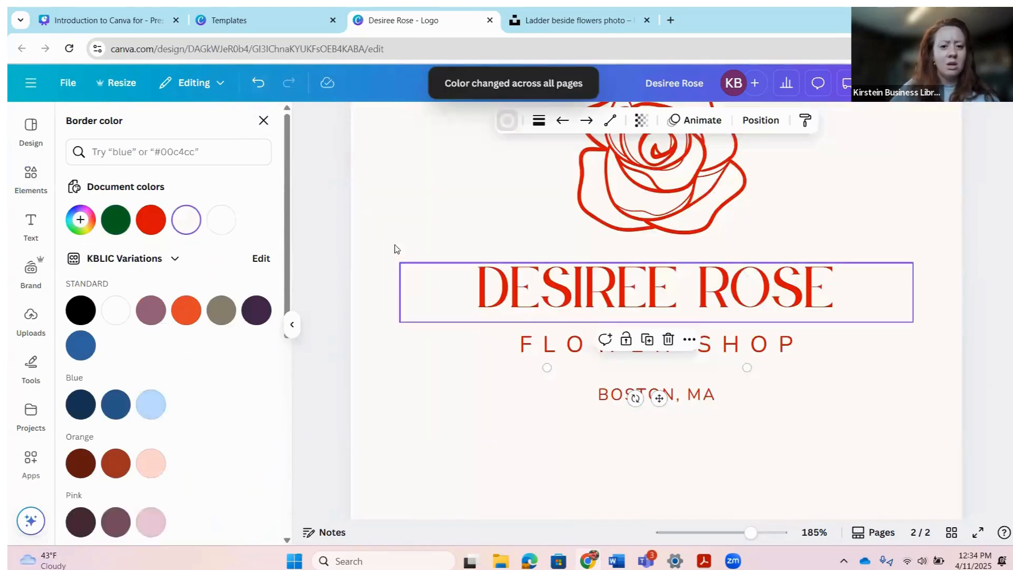
pyautogui.click(391, 246)
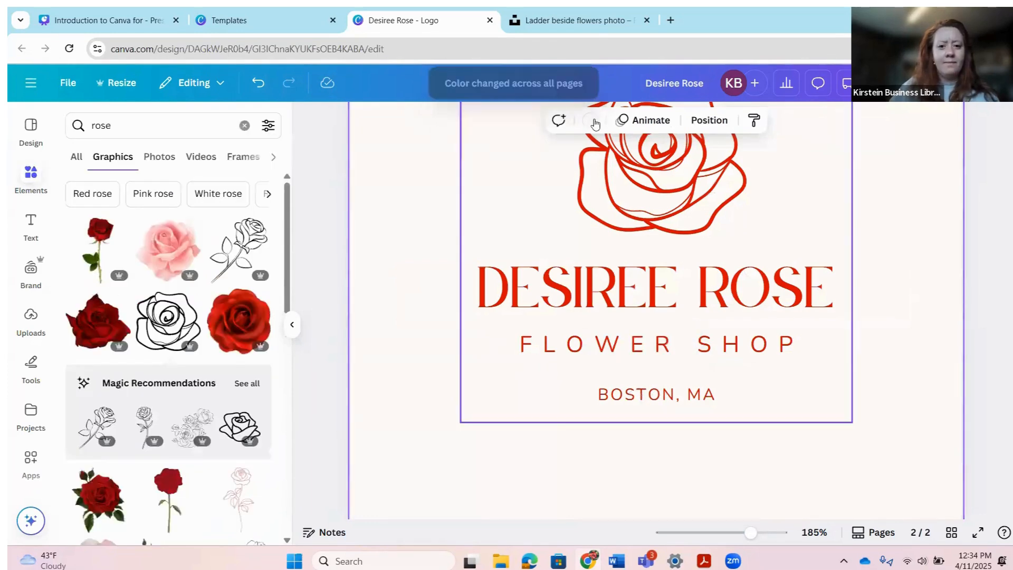
# Step: Undo the background change so page 2 is dark green again, then scroll back to page 1
pyautogui.click(590, 120)
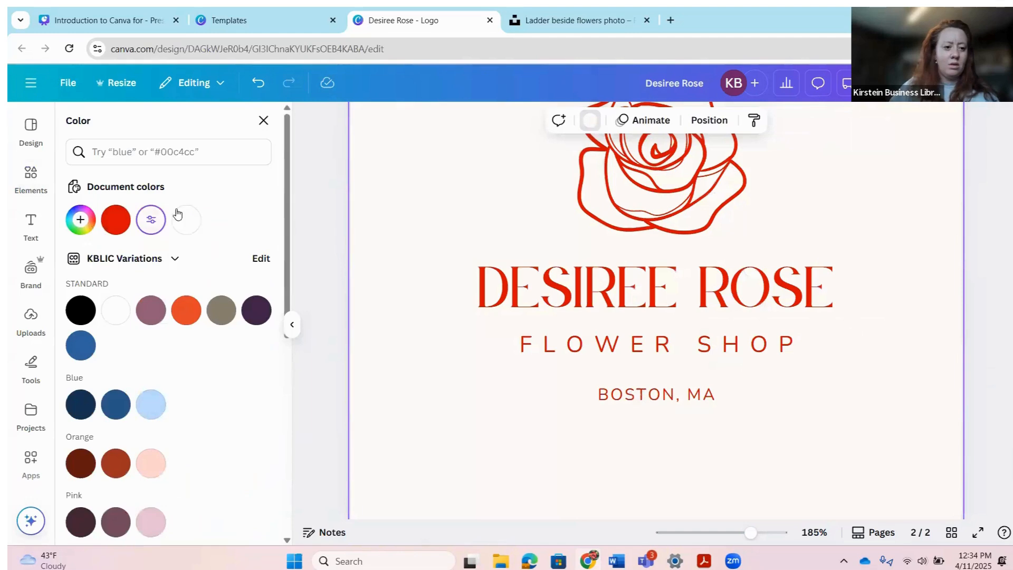
pyautogui.scroll(-3, 222, 306)
pyautogui.scroll(3, 227, 330)
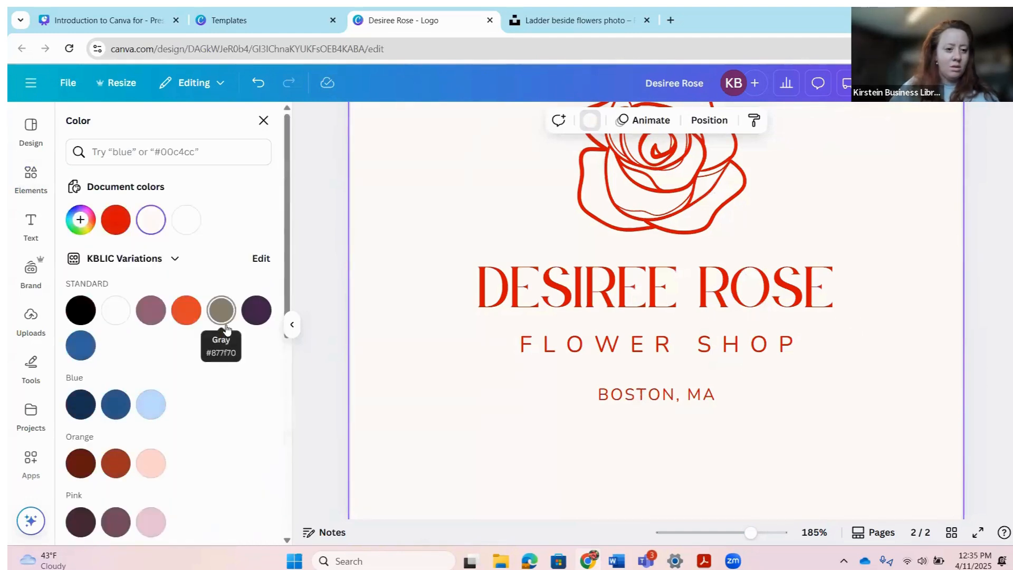
pyautogui.scroll(-5, 221, 317)
pyautogui.scroll(5, 242, 332)
pyautogui.scroll(1, 243, 332)
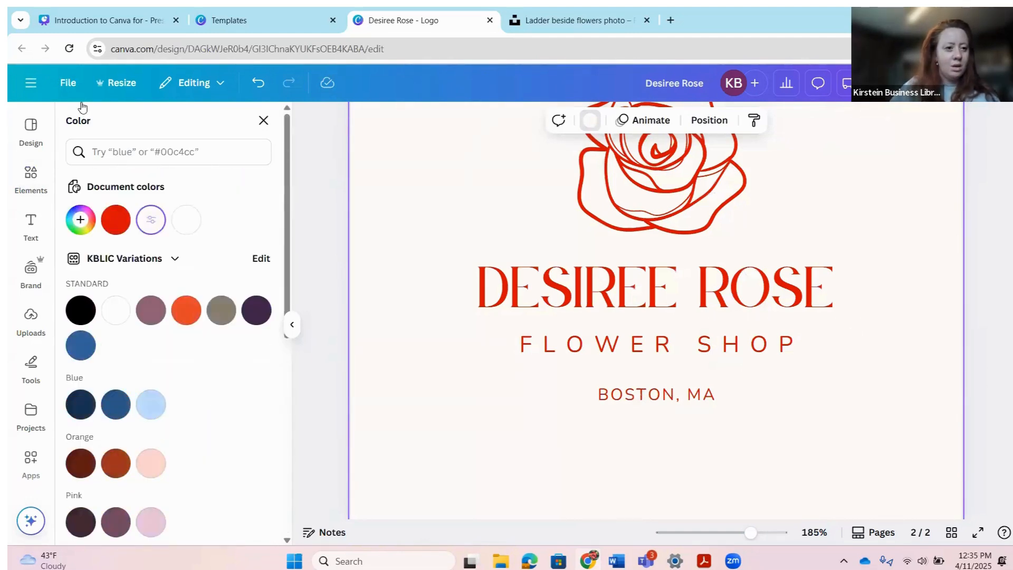
pyautogui.click(257, 82)
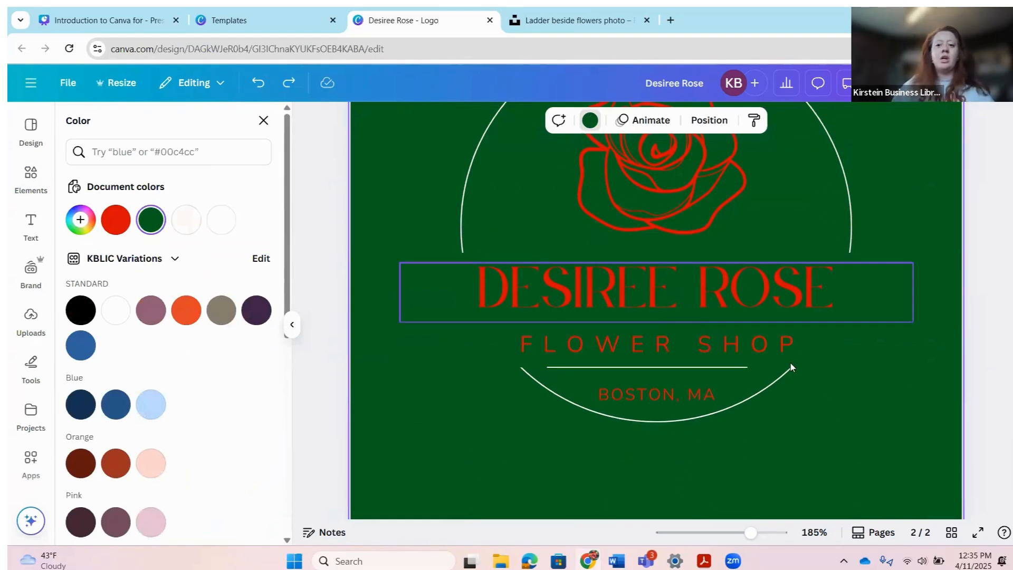
pyautogui.scroll(4, 739, 364)
pyautogui.scroll(5, 841, 367)
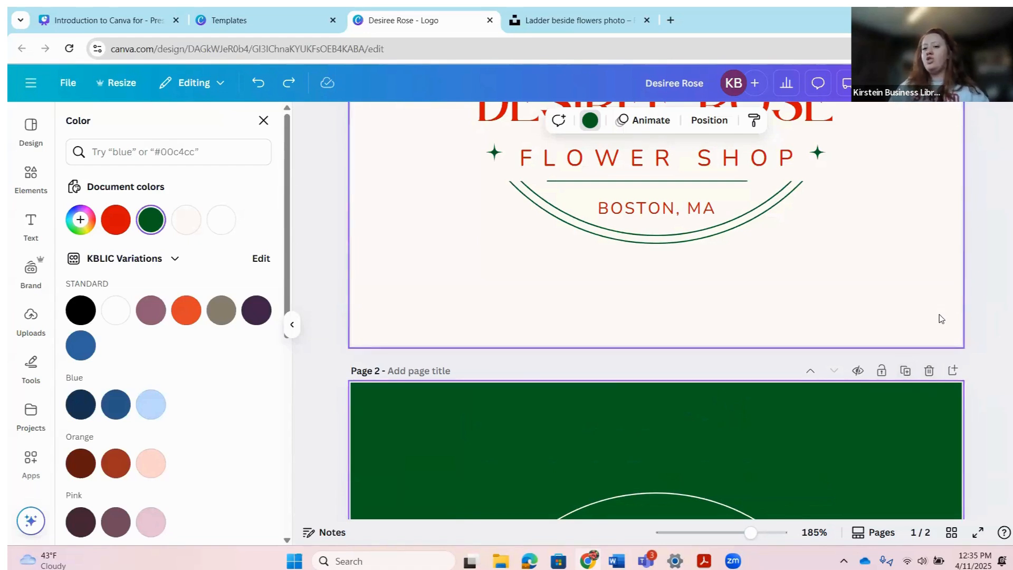
pyautogui.scroll(1, 871, 324)
pyautogui.scroll(-3, 862, 337)
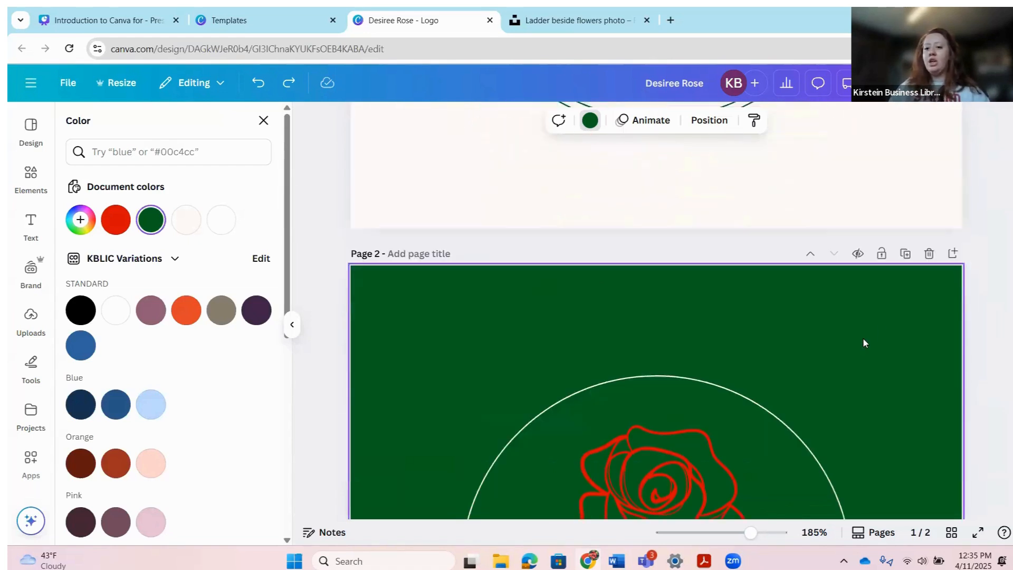
pyautogui.scroll(3, 942, 337)
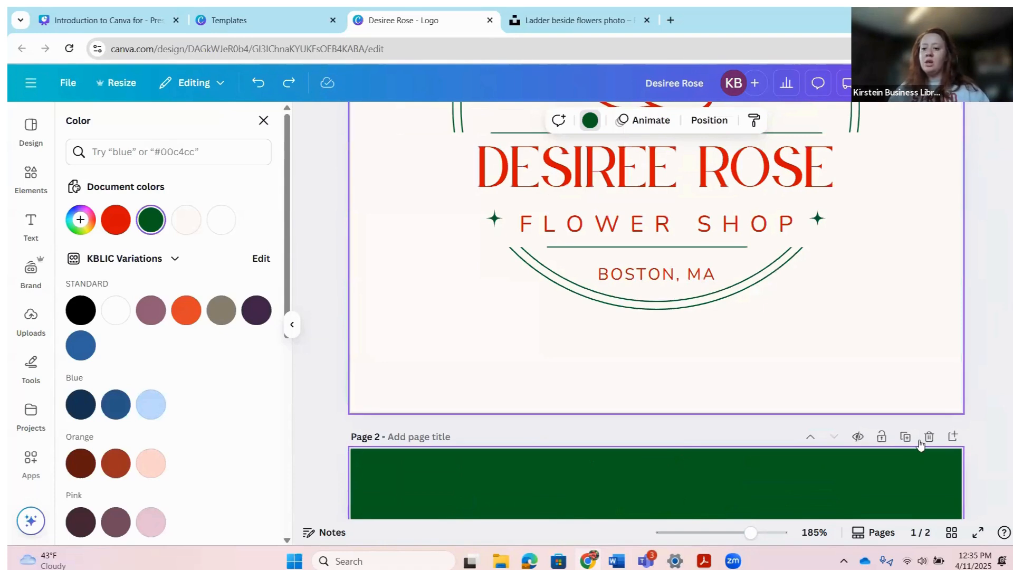
pyautogui.scroll(5, 832, 407)
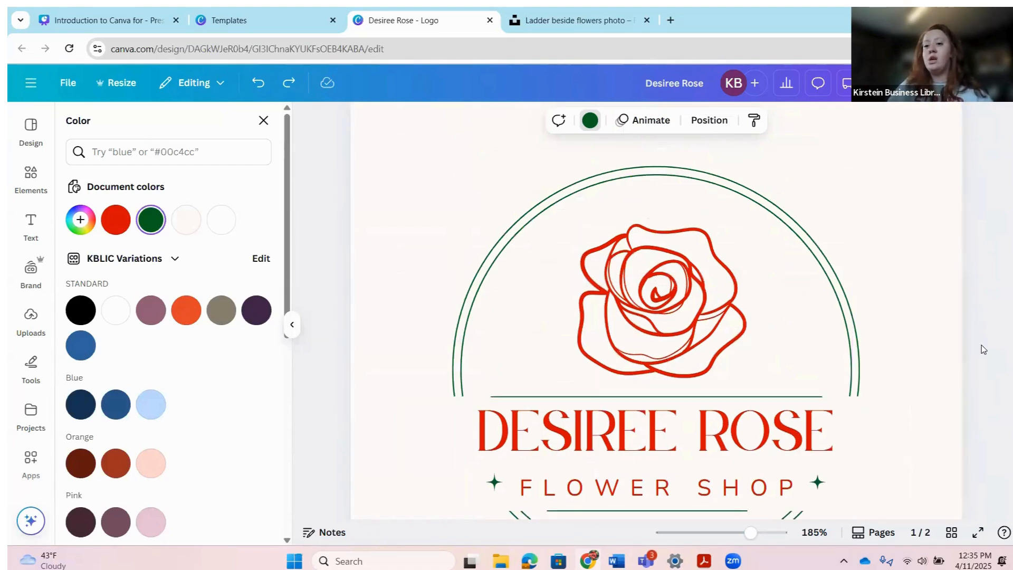
pyautogui.scroll(2, 848, 347)
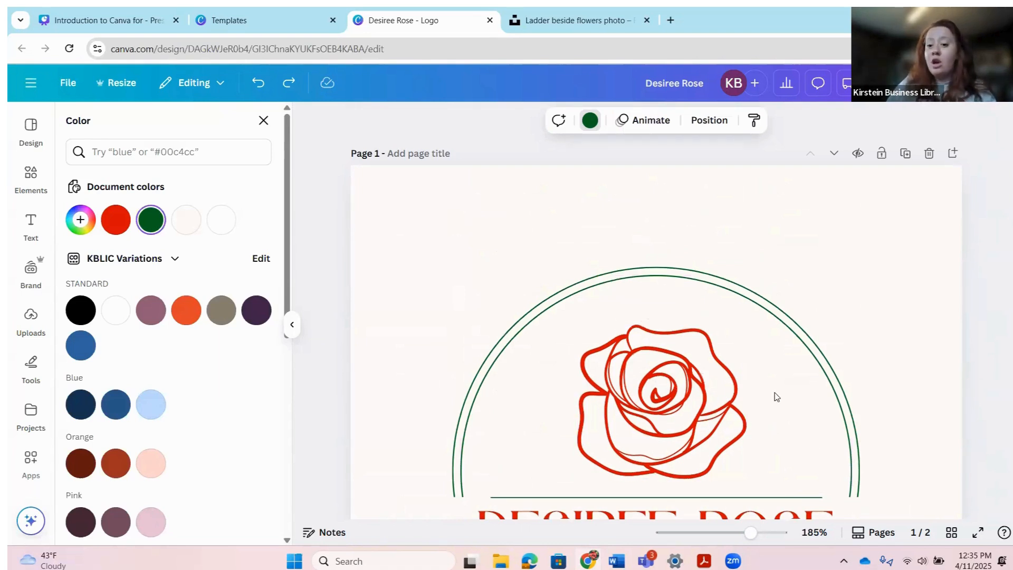
pyautogui.click(734, 431)
pyautogui.scroll(-3, 733, 431)
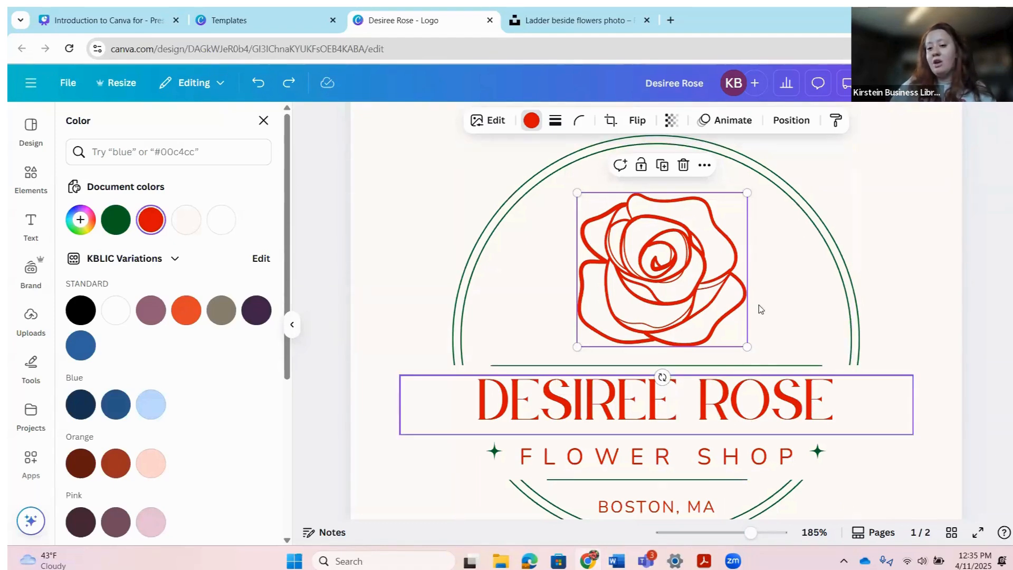
pyautogui.moveTo(759, 402); pyautogui.dragTo(751, 201)
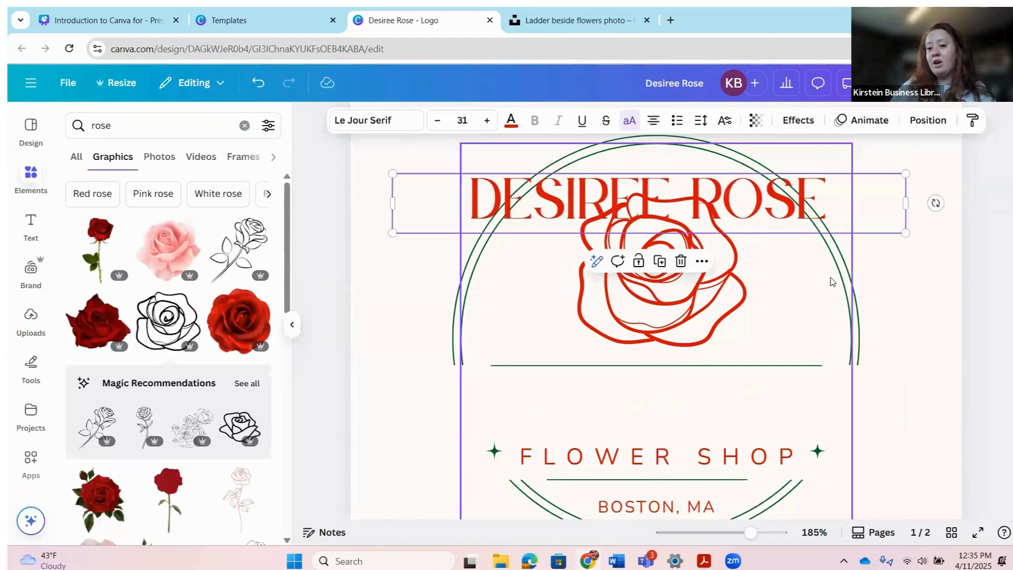
pyautogui.click(705, 463)
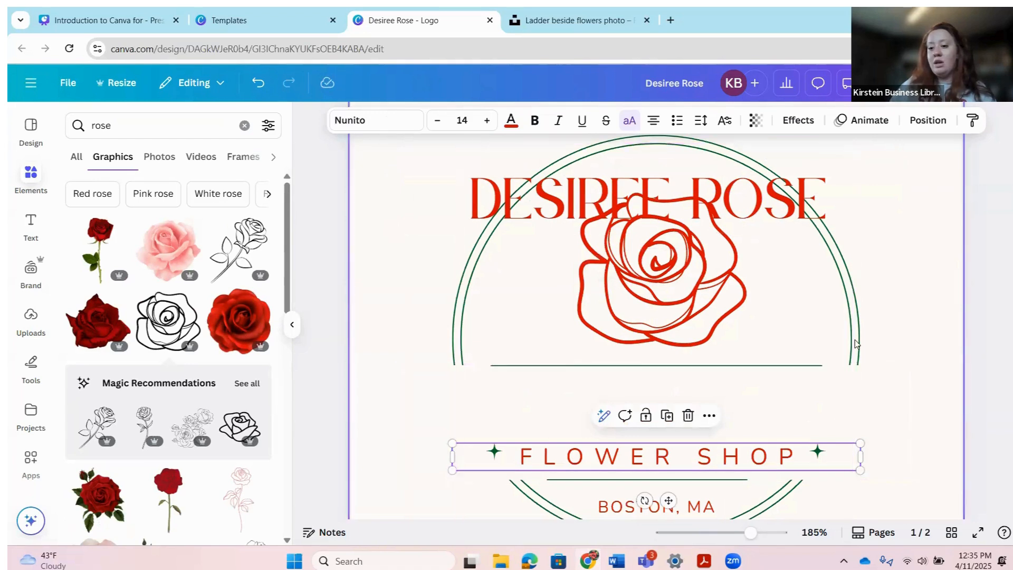
pyautogui.click(854, 342)
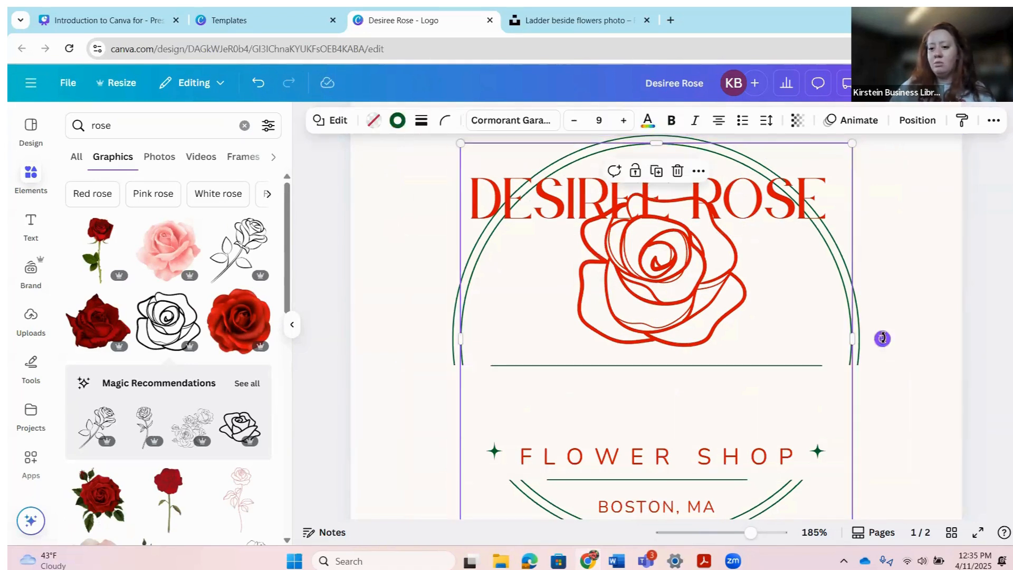
pyautogui.moveTo(883, 338); pyautogui.dragTo(853, 456)
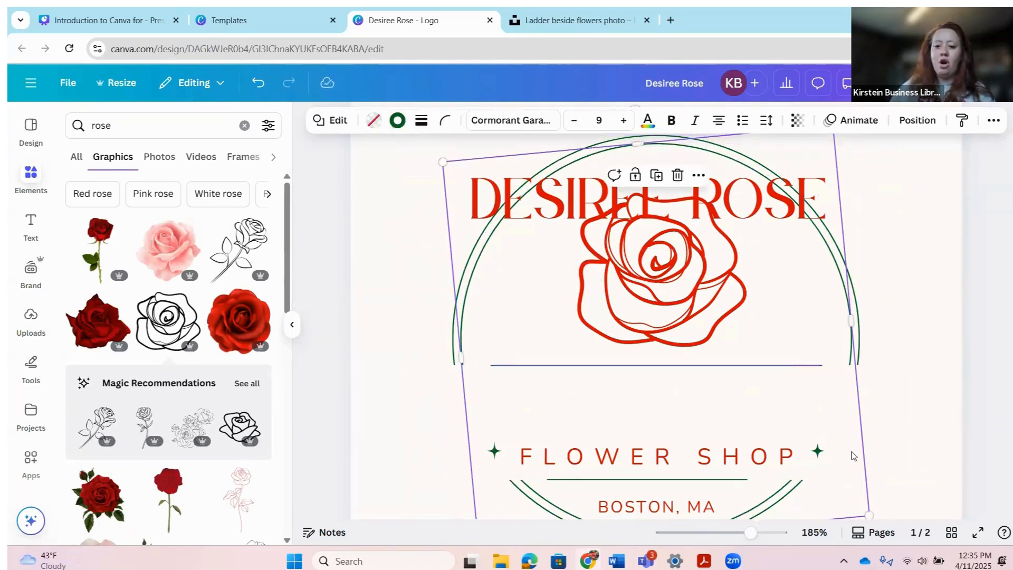
pyautogui.click(257, 85)
pyautogui.click(257, 85)
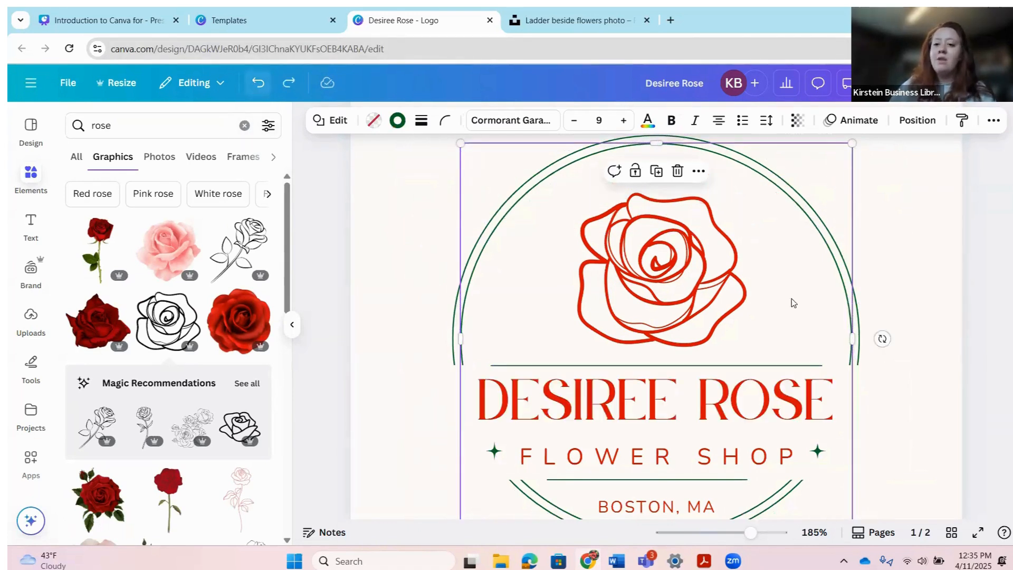
pyautogui.scroll(-4, 879, 451)
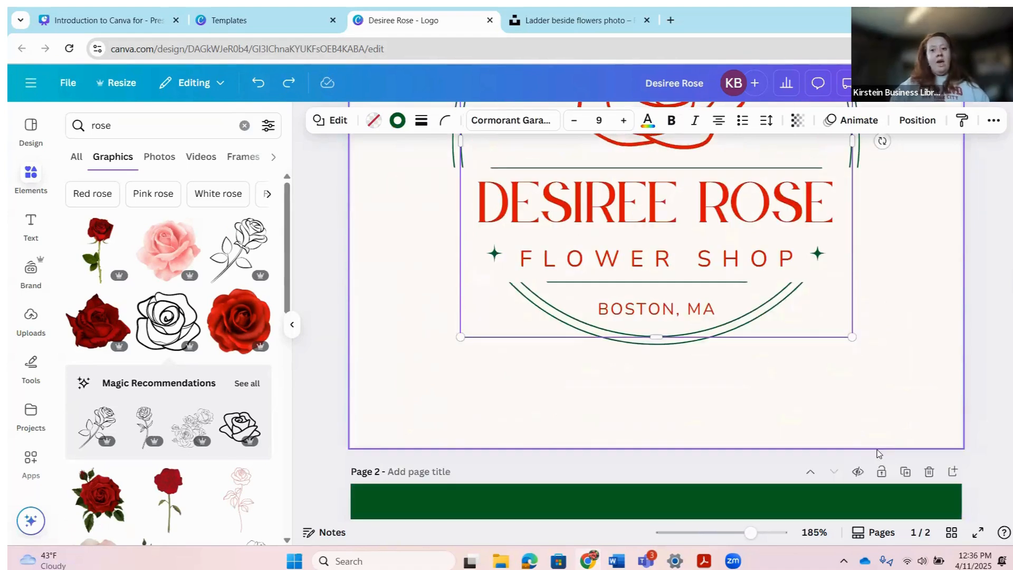
pyautogui.scroll(6, 820, 429)
pyautogui.scroll(-4, 816, 425)
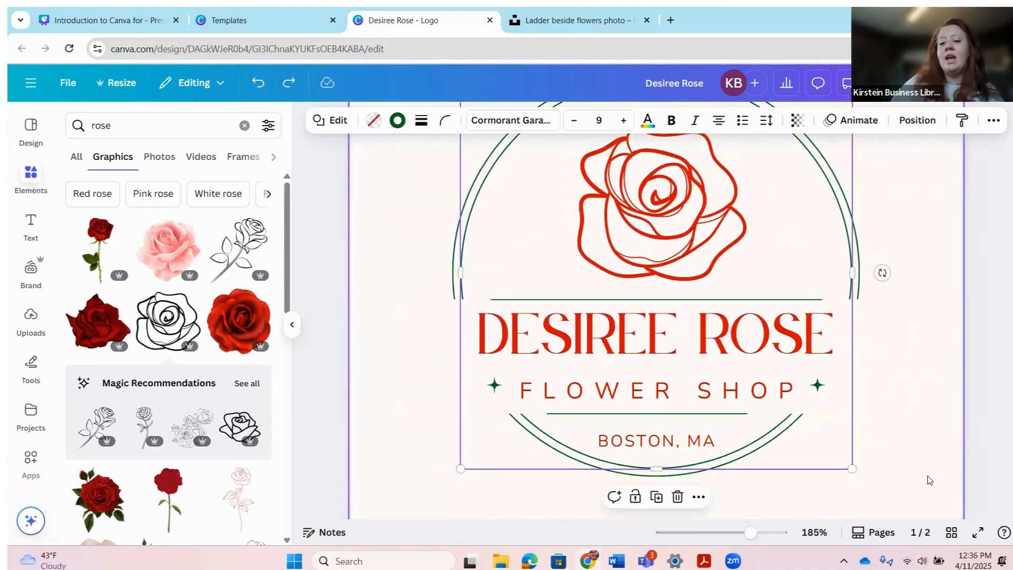
pyautogui.click(915, 468)
pyautogui.scroll(3, 536, 289)
pyautogui.scroll(-2, 617, 308)
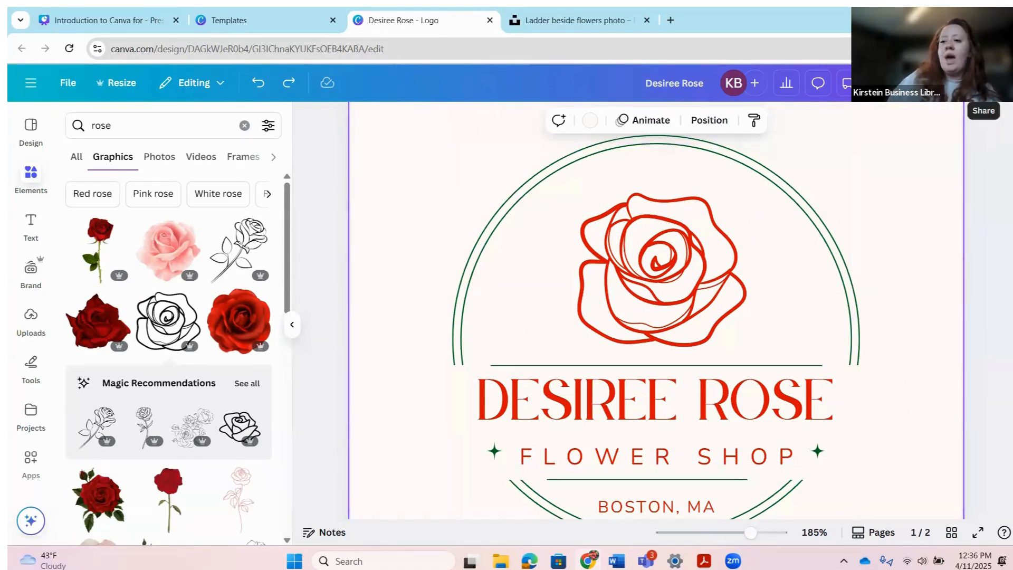
# Step: Open Share > Download and toggle the transparent background option
pyautogui.click(983, 83)
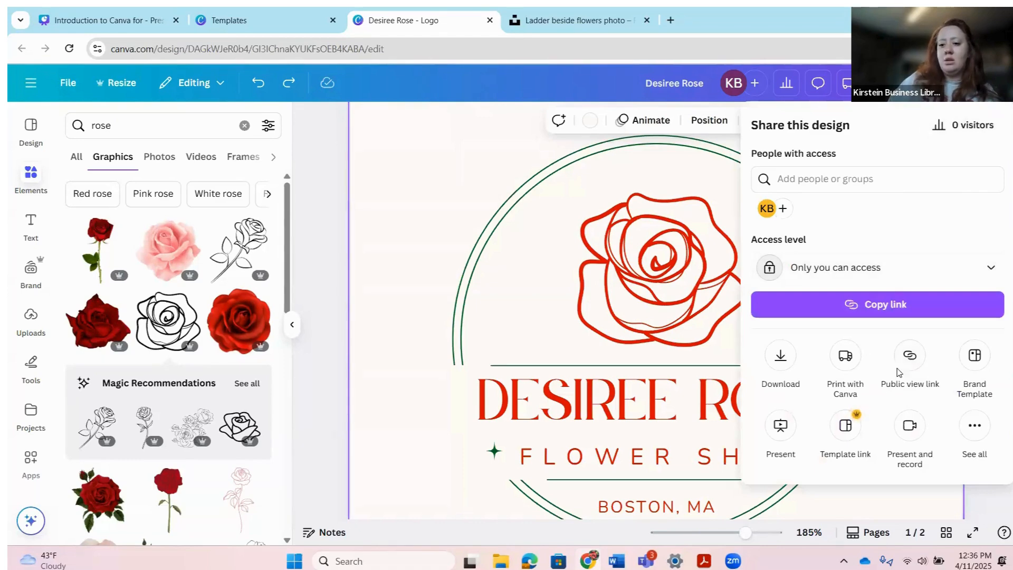
pyautogui.click(781, 359)
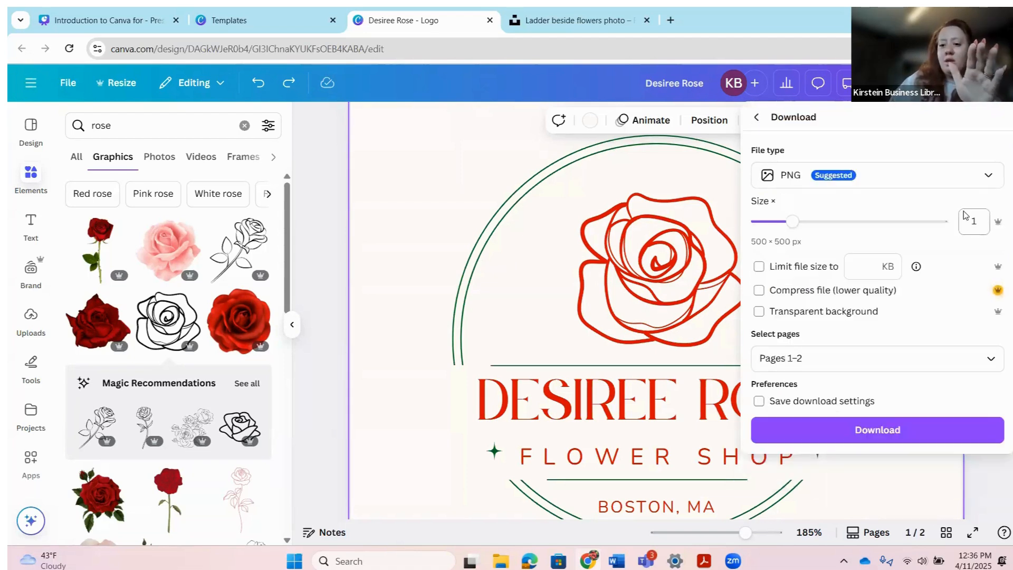
pyautogui.click(834, 313)
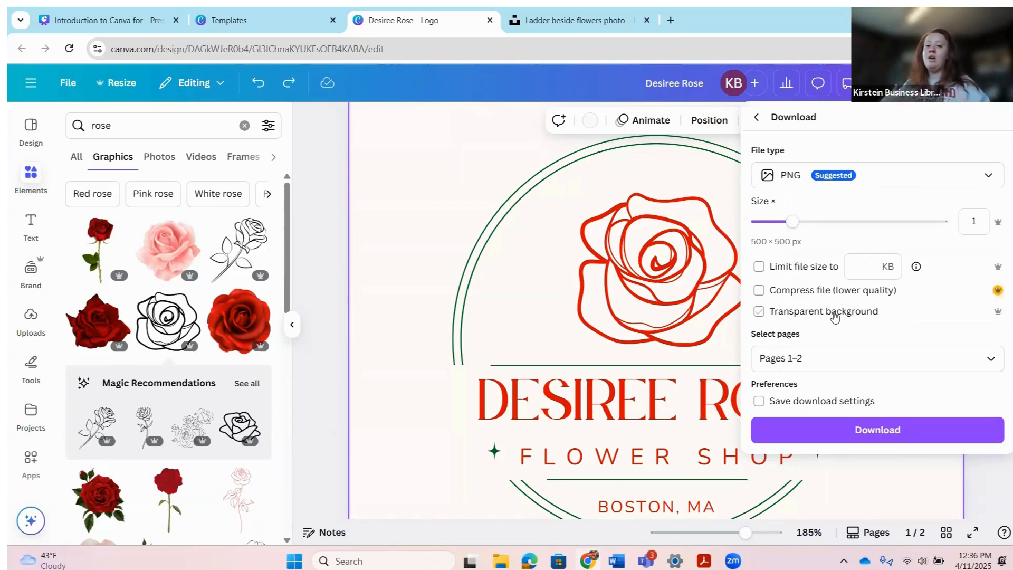
pyautogui.click(761, 316)
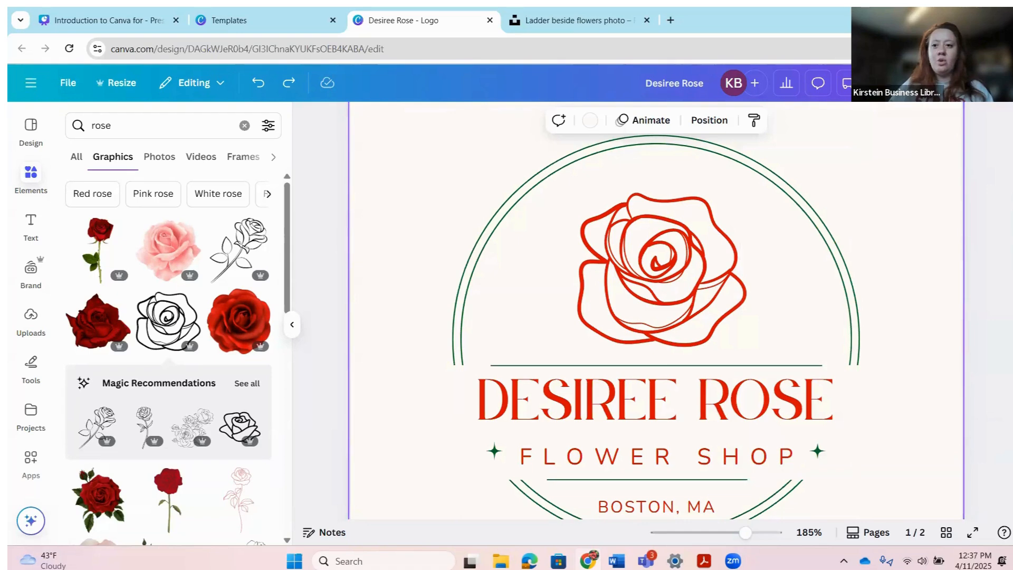
# Step: Restore Chrome from full screen, close the tax form window, move the browser down-right, and open a new tab
pyautogui.click(974, 20)
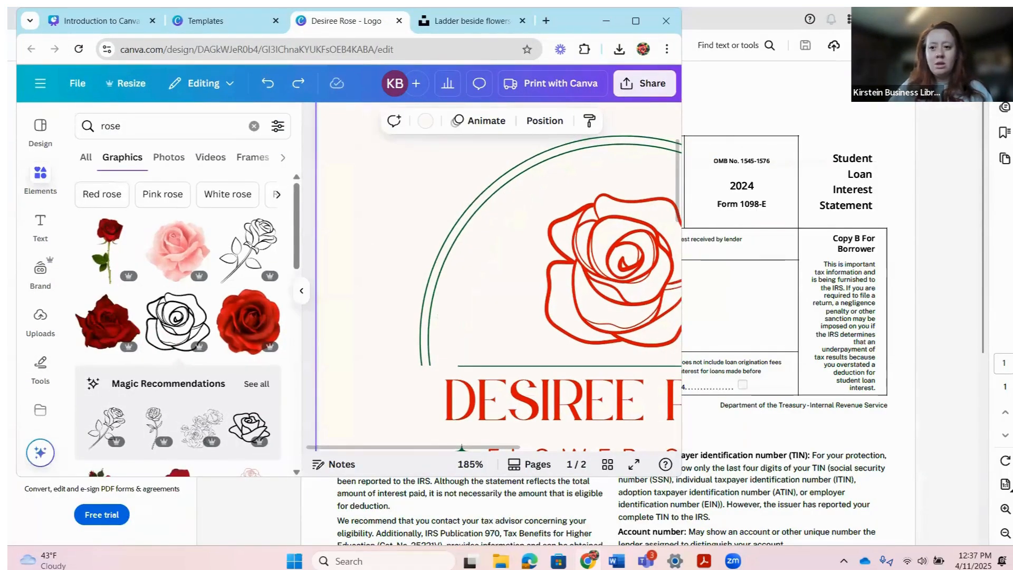
pyautogui.click(942, 20)
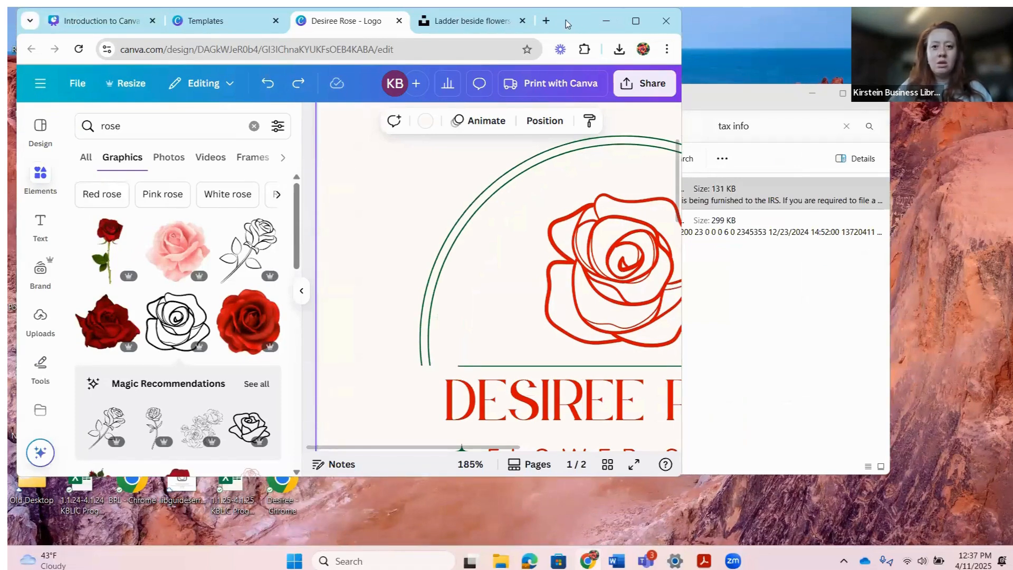
pyautogui.moveTo(575, 20); pyautogui.dragTo(676, 82)
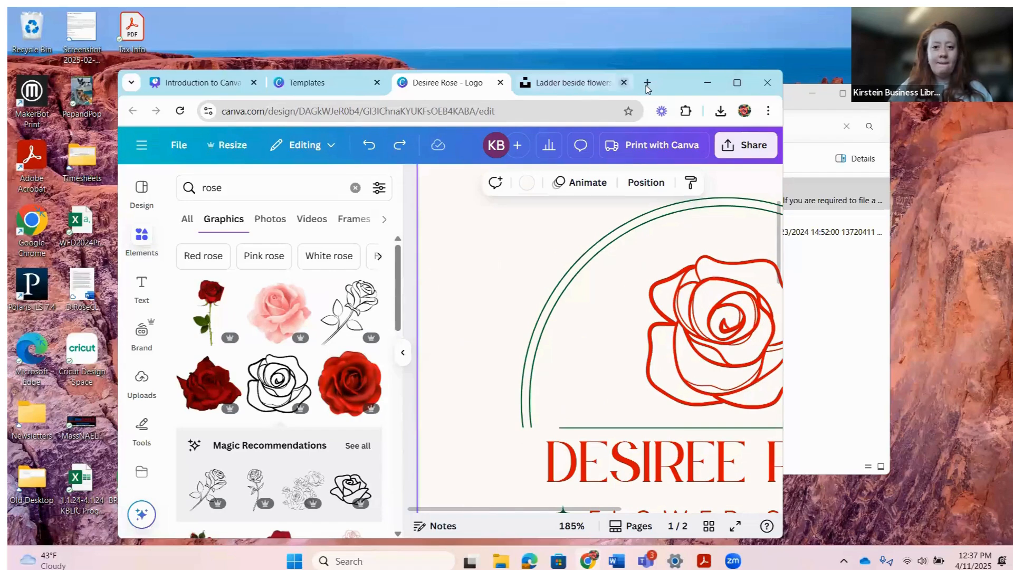
pyautogui.hotkey('ctrl', 't')
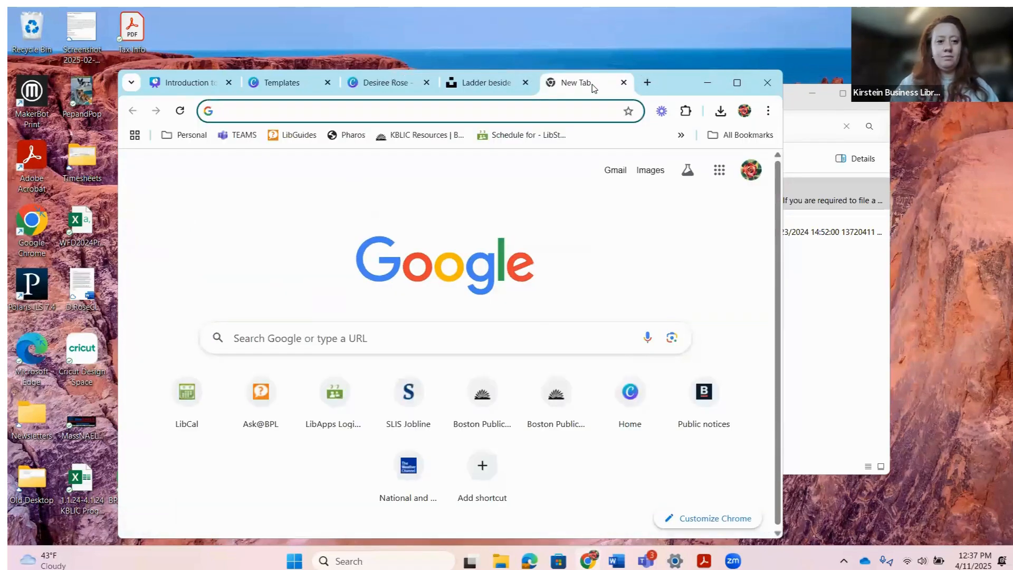
# Step: Open canva.com in a maximized window and search templates for 'business card'
pyautogui.write('ca')
pyautogui.press('Return')
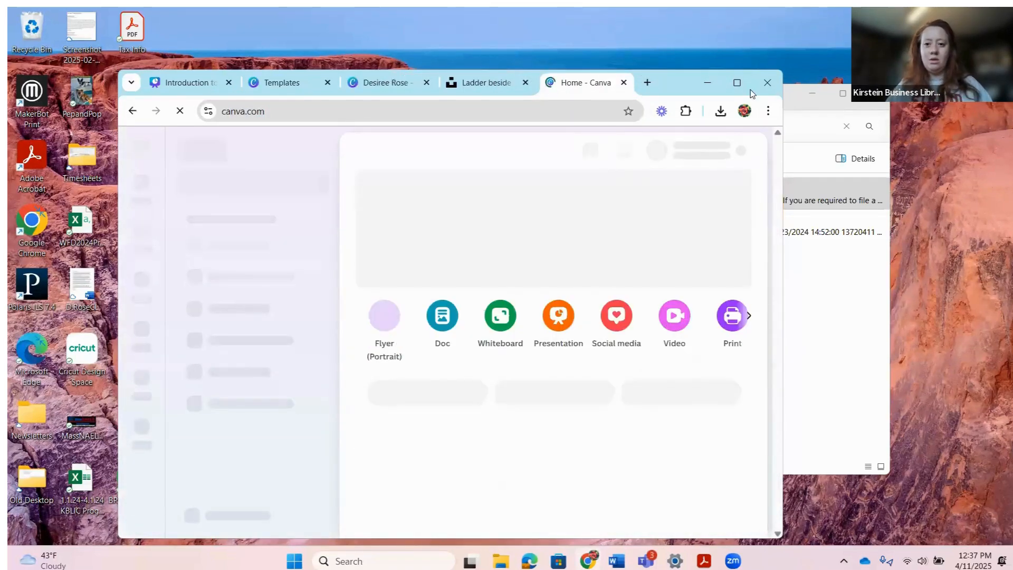
pyautogui.click(737, 83)
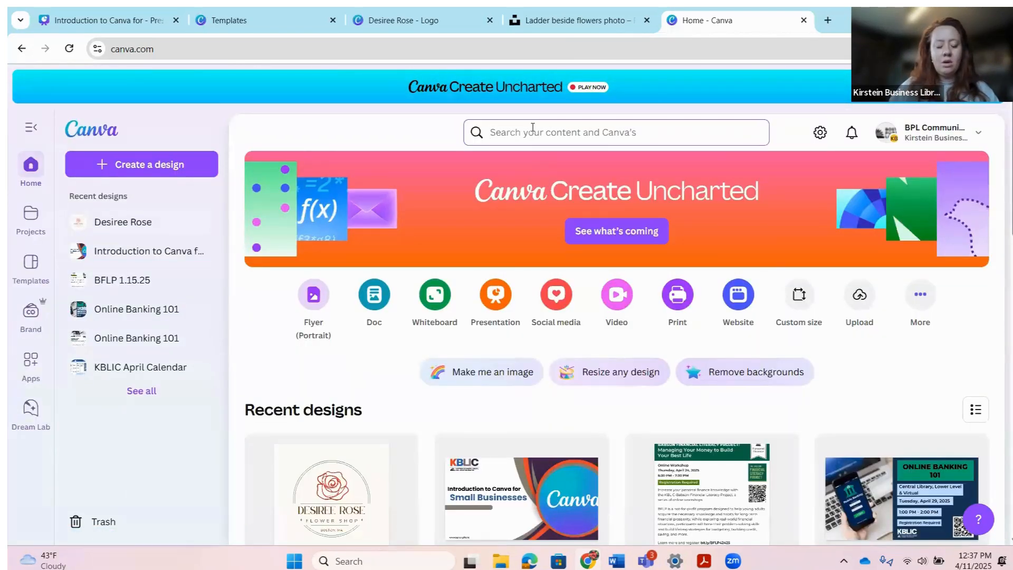
pyautogui.click(533, 127)
pyautogui.write('bu')
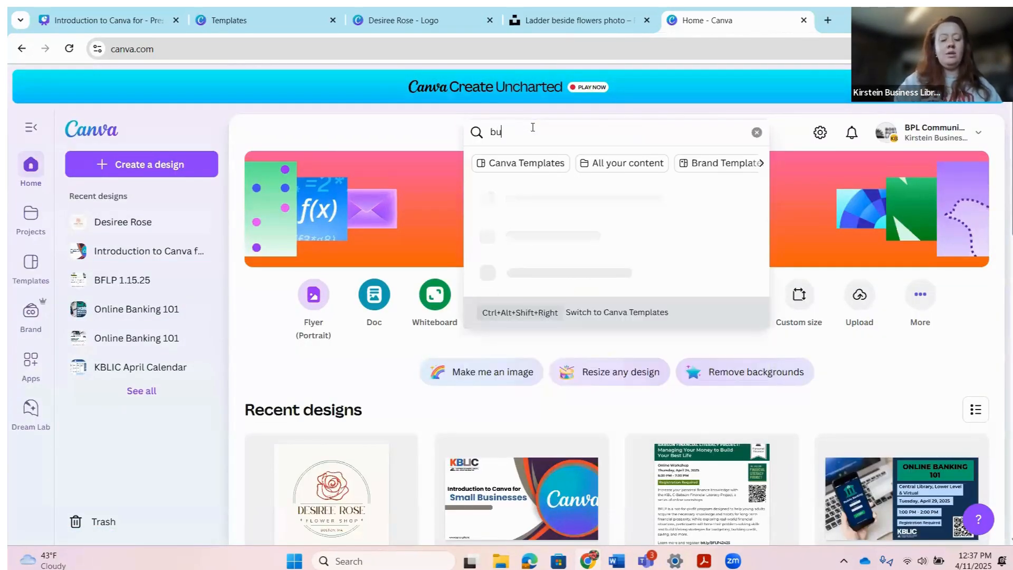
pyautogui.write('siness card')
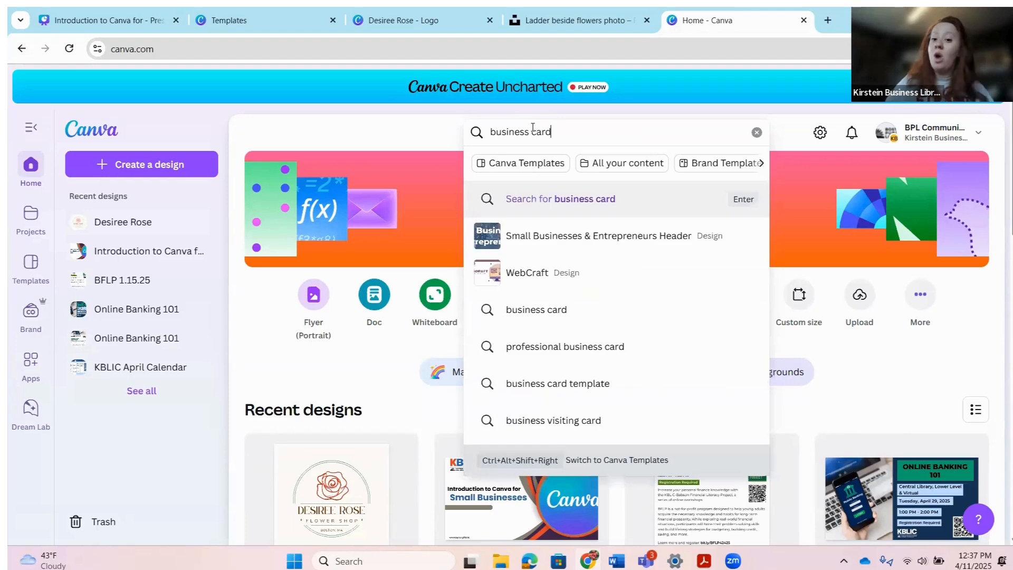
pyautogui.click(585, 312)
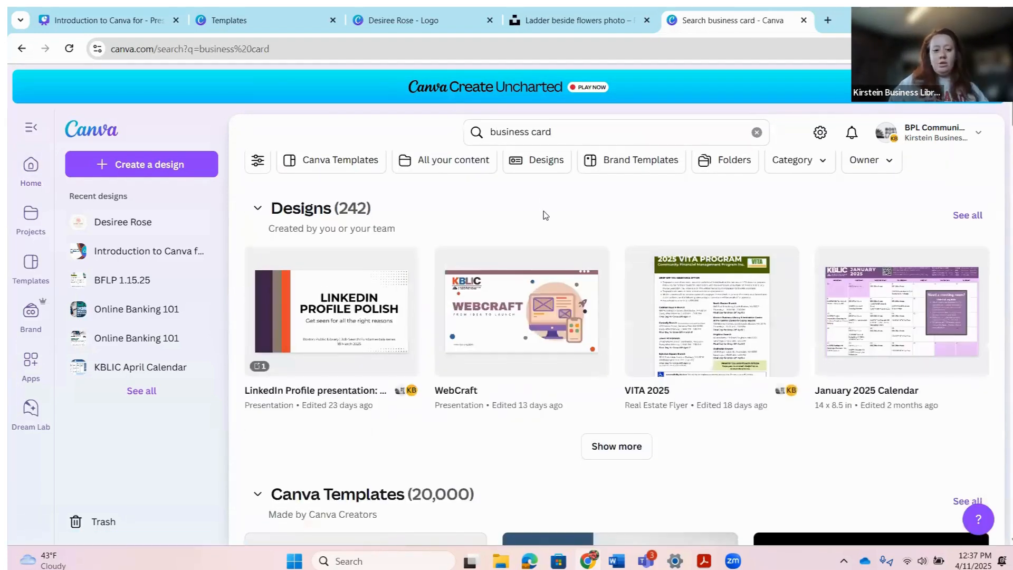
# Step: Pick the beige Sweet Cake bakery business card template and start a new design from it
pyautogui.scroll(-5, 549, 217)
pyautogui.scroll(-1, 317, 238)
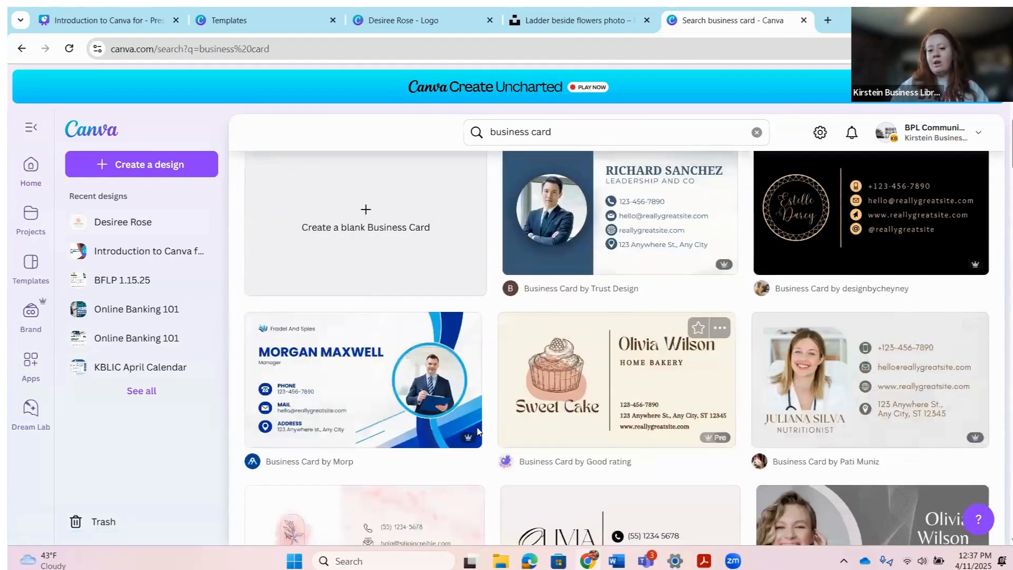
pyautogui.scroll(-2, 933, 448)
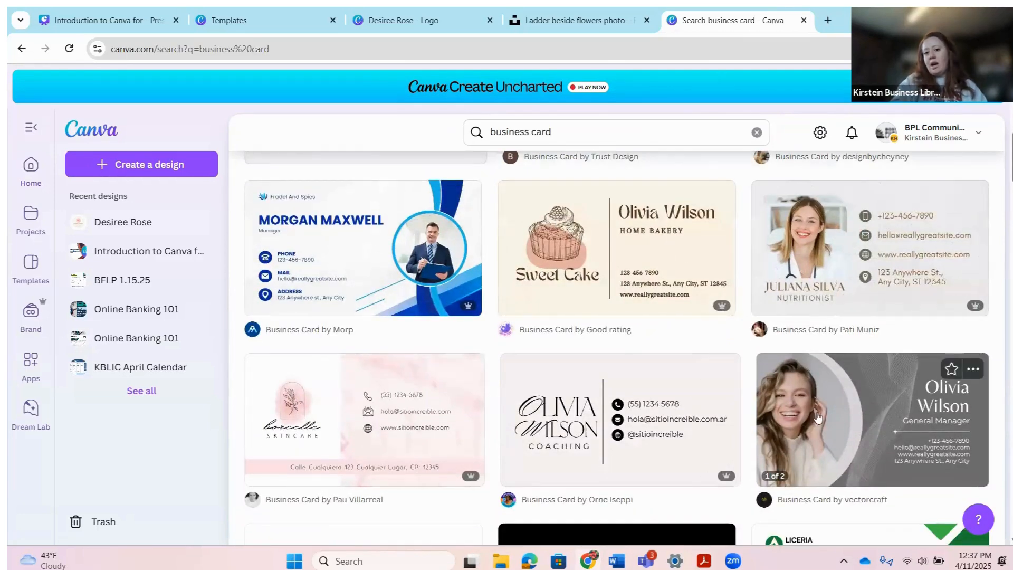
pyautogui.scroll(-3, 813, 425)
pyautogui.scroll(4, 686, 438)
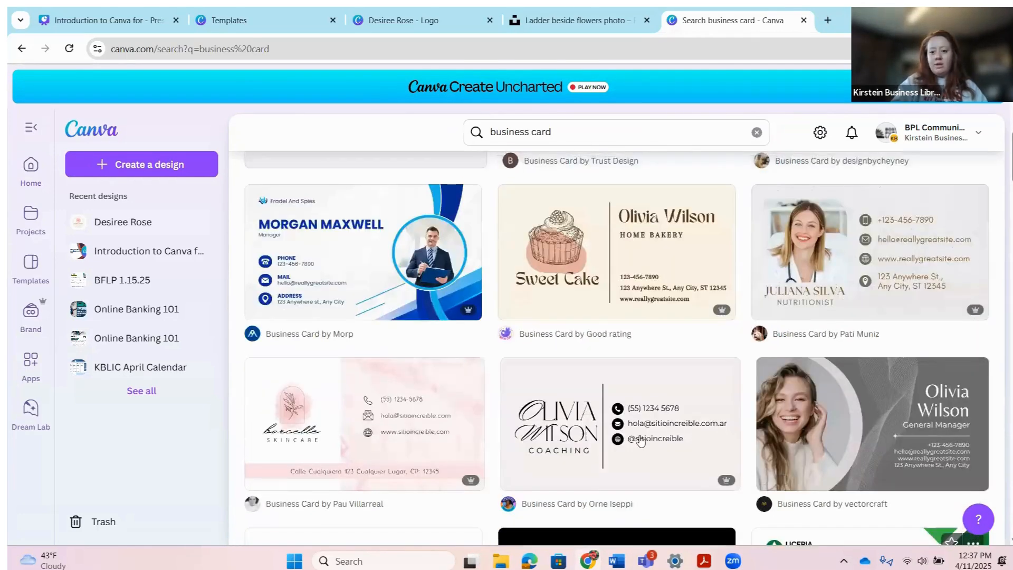
pyautogui.scroll(3, 693, 444)
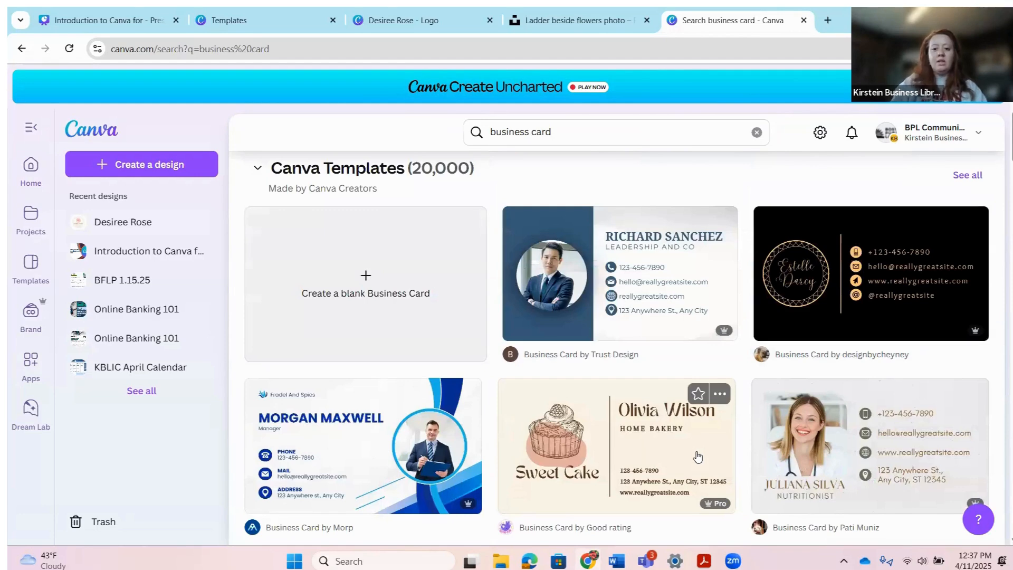
pyautogui.click(698, 455)
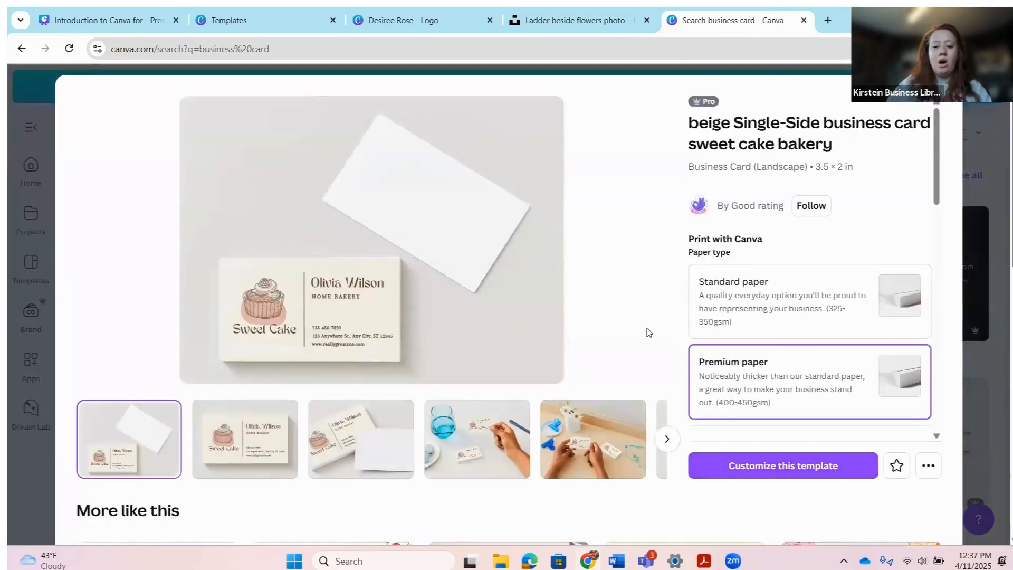
pyautogui.scroll(-1, 739, 338)
pyautogui.scroll(-1, 771, 339)
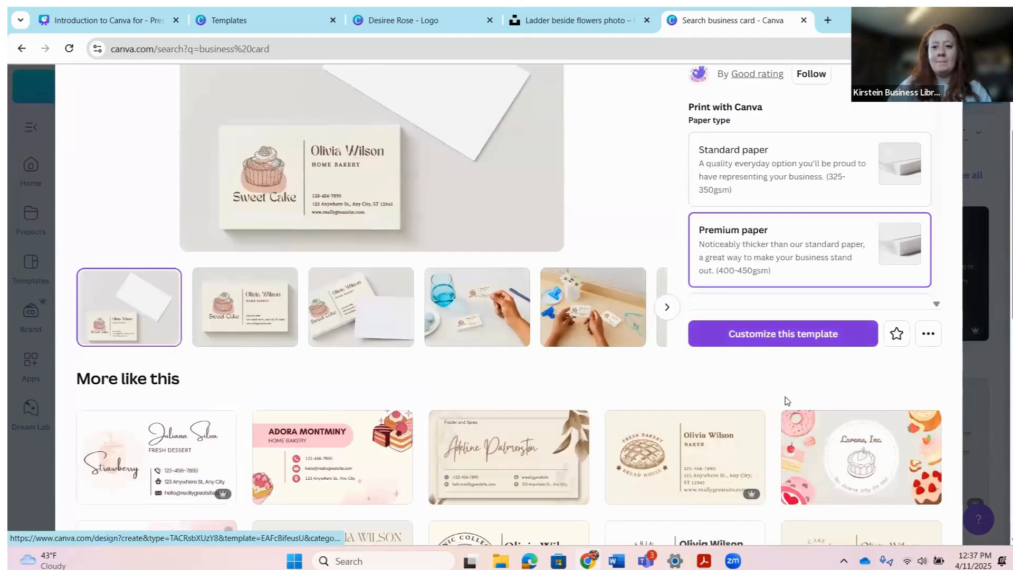
pyautogui.scroll(1, 786, 401)
pyautogui.click(800, 405)
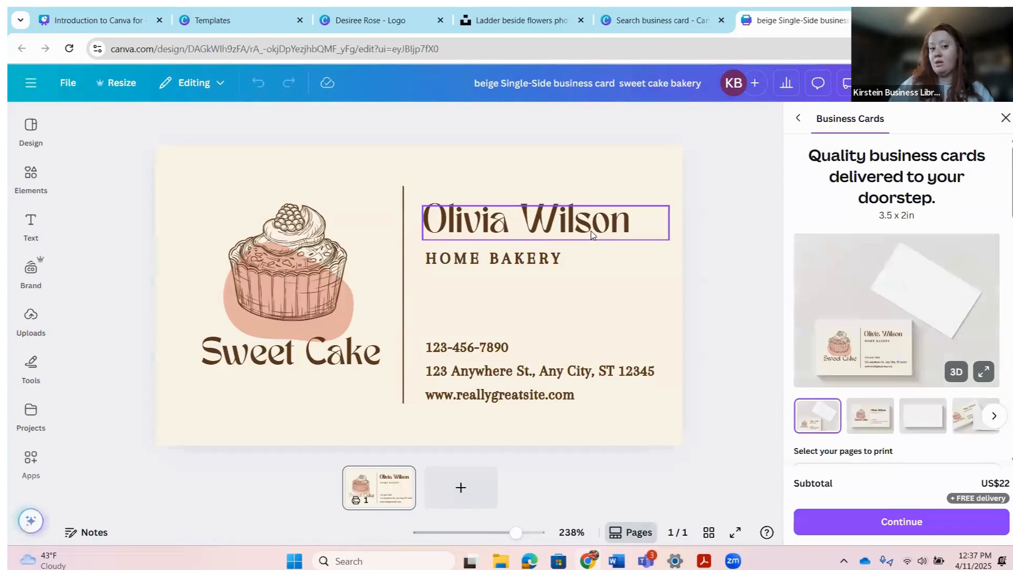
# Step: Set the Olivia Wilson name and all matching text in Le Jour Serif, matching the logo
pyautogui.click(592, 231)
pyautogui.click(125, 123)
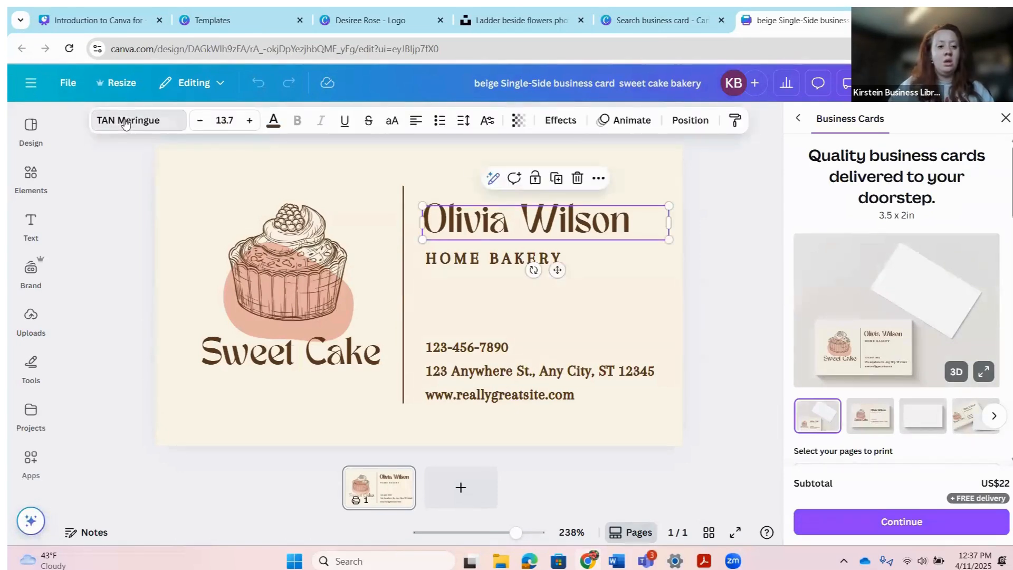
pyautogui.click(656, 24)
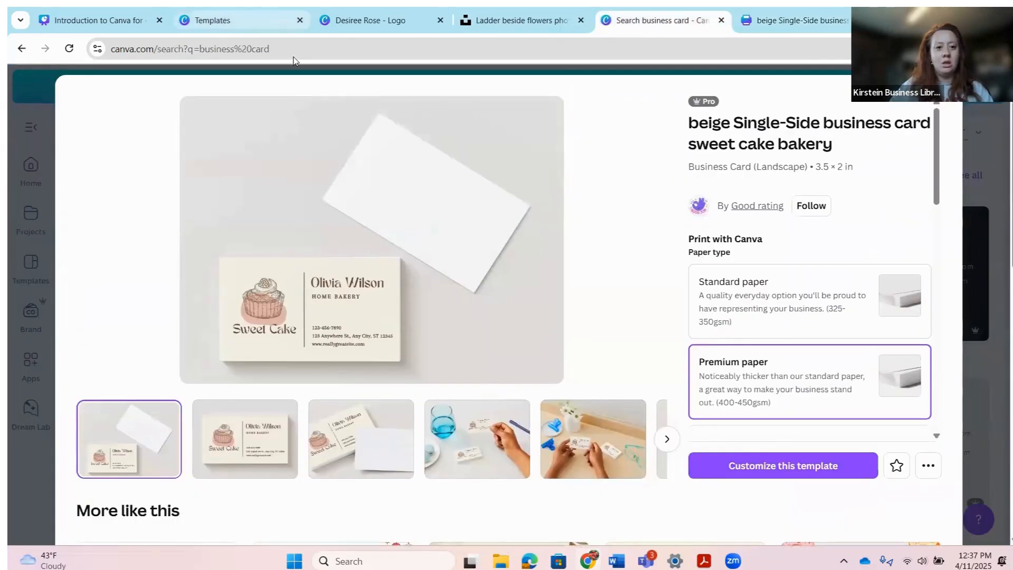
pyautogui.click(237, 20)
pyautogui.click(369, 20)
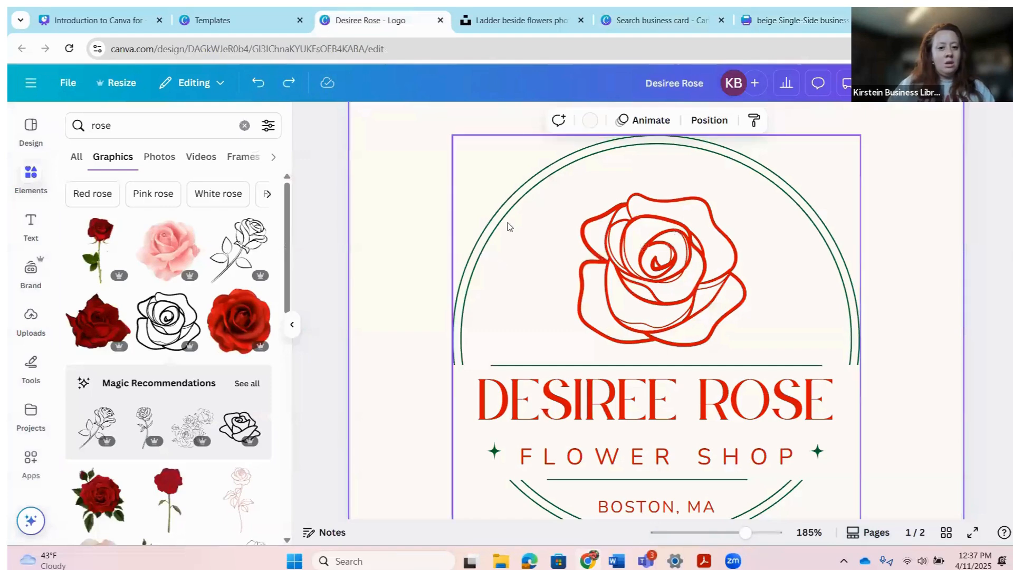
pyautogui.click(635, 420)
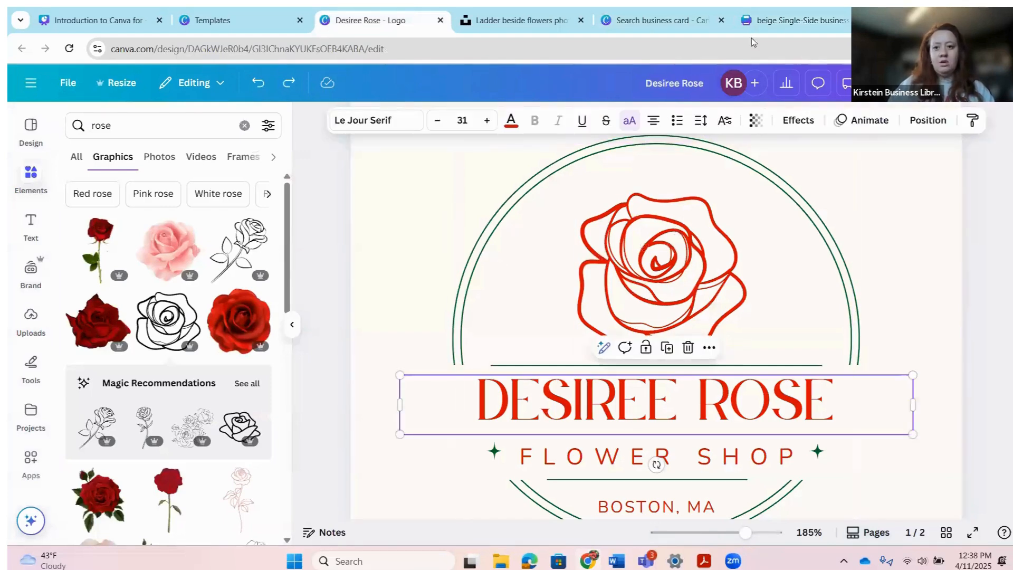
pyautogui.click(792, 22)
pyautogui.click(173, 219)
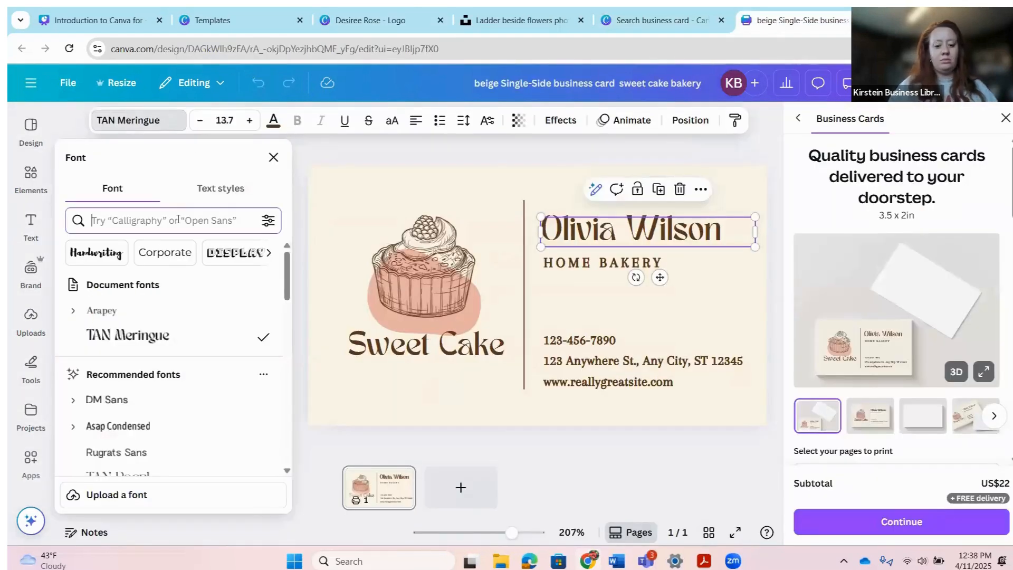
pyautogui.write('le jou')
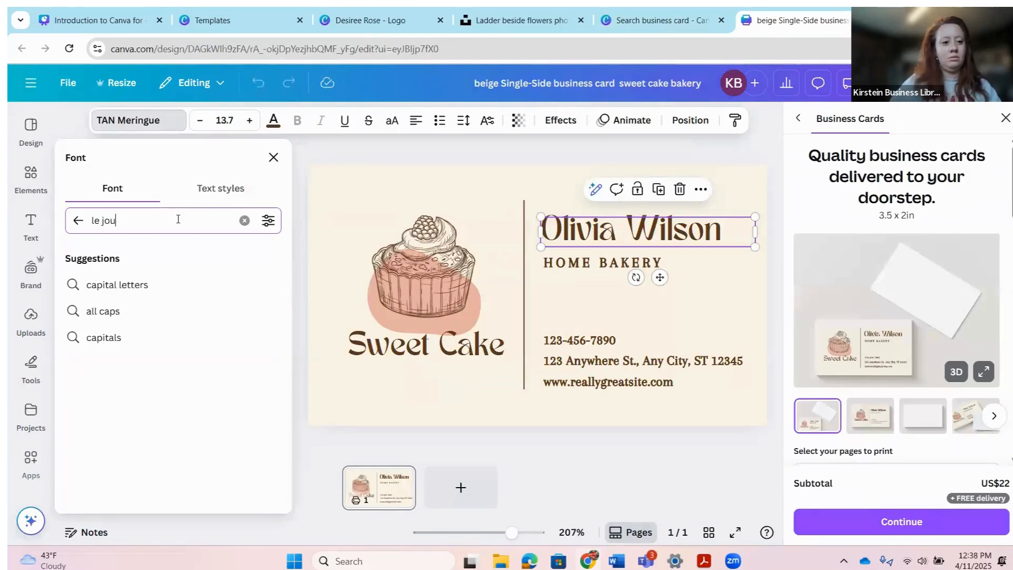
pyautogui.write('r')
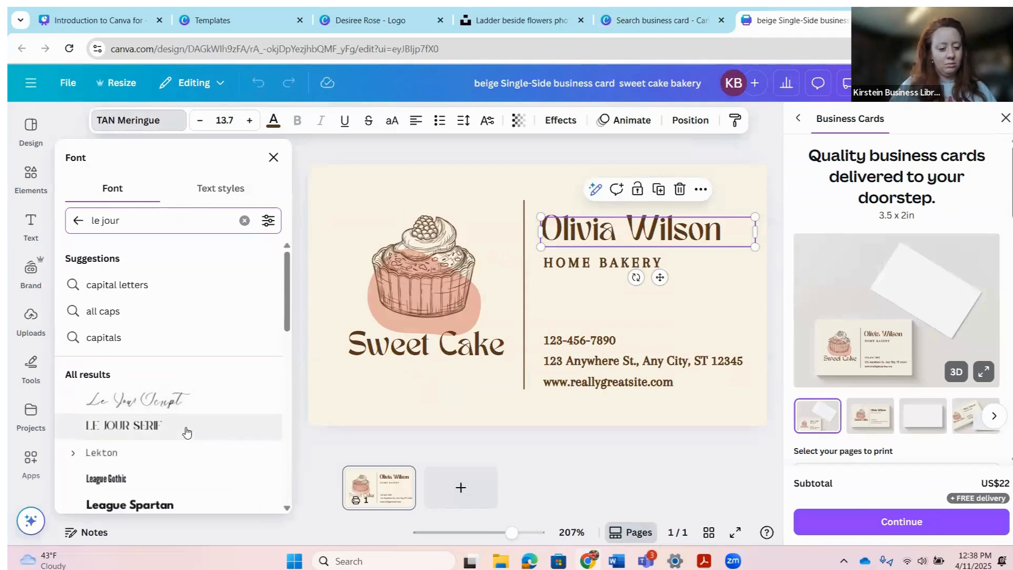
pyautogui.click(186, 436)
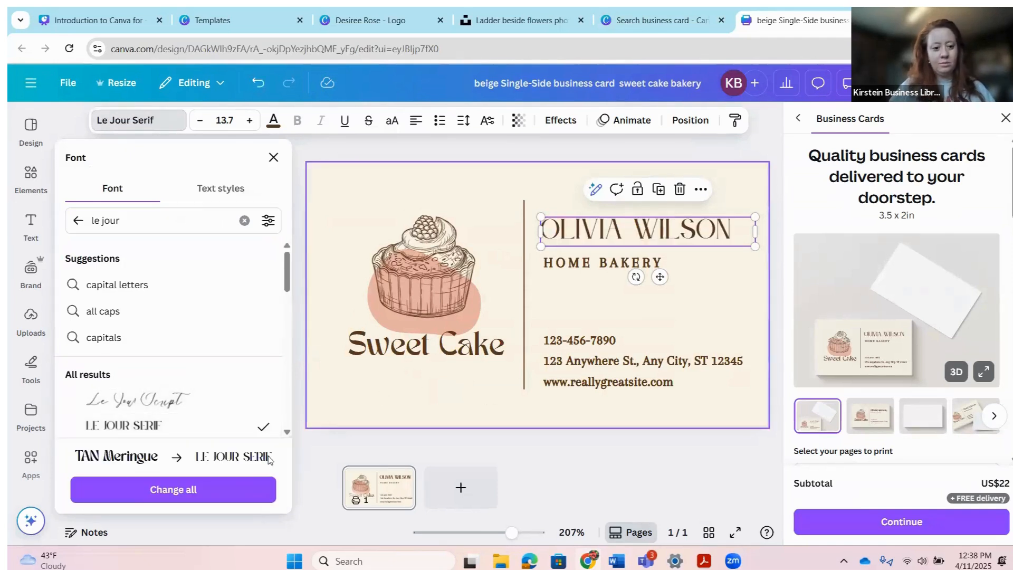
pyautogui.click(244, 491)
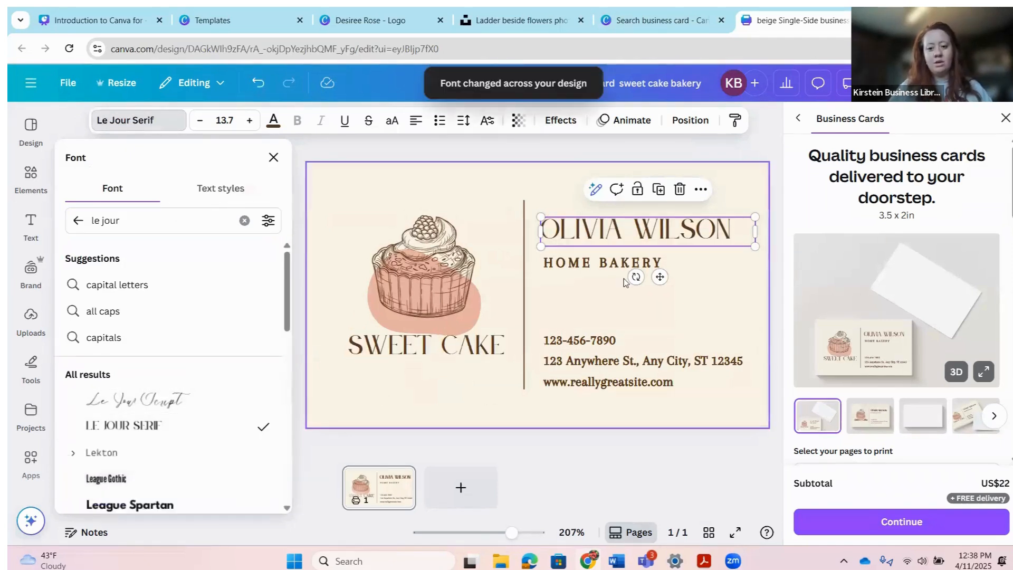
# Step: Change the HOME BAKERY line and the contact details to Lekton throughout
pyautogui.click(598, 269)
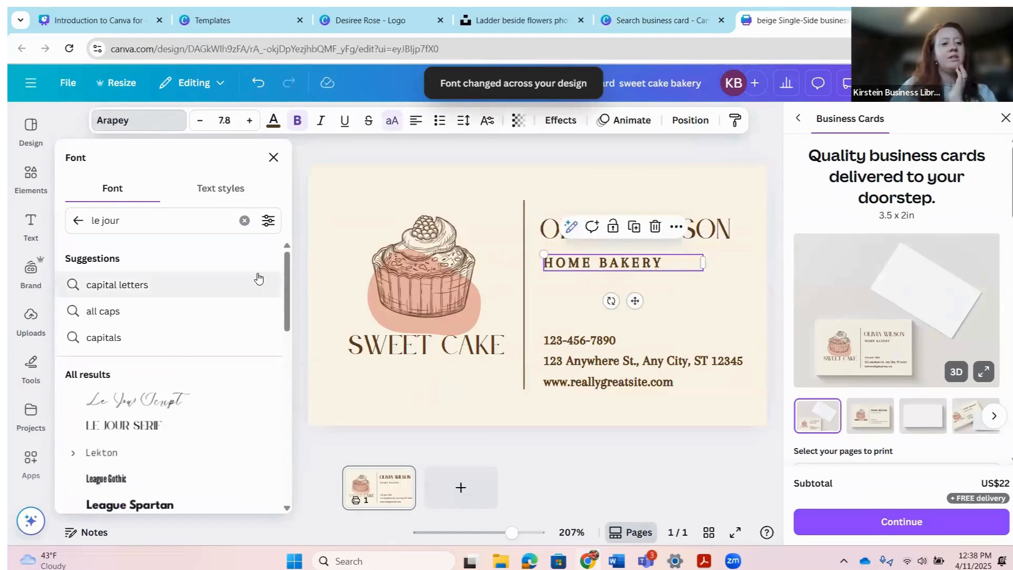
pyautogui.moveTo(284, 280); pyautogui.dragTo(283, 322)
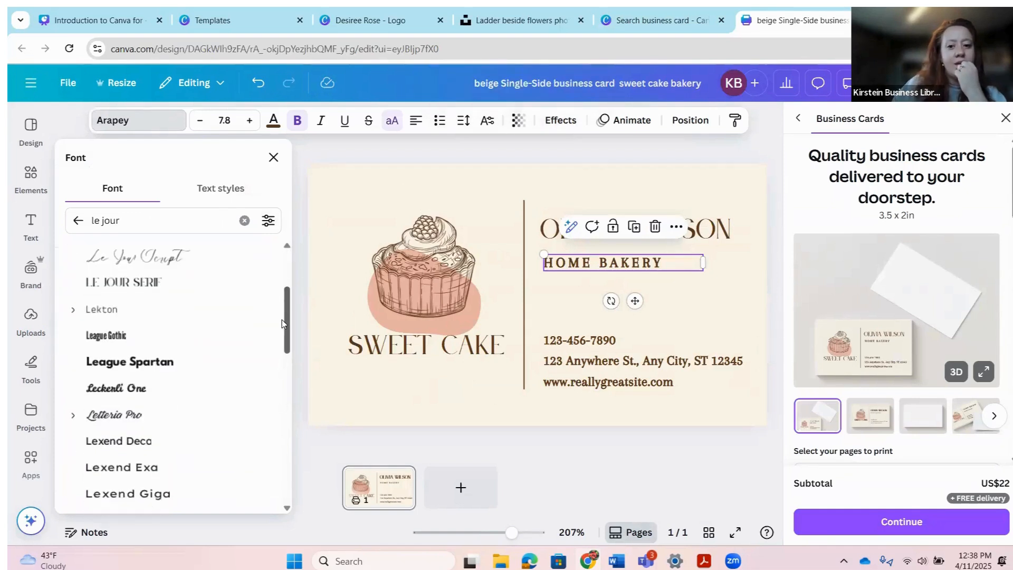
pyautogui.click(141, 308)
pyautogui.click(216, 489)
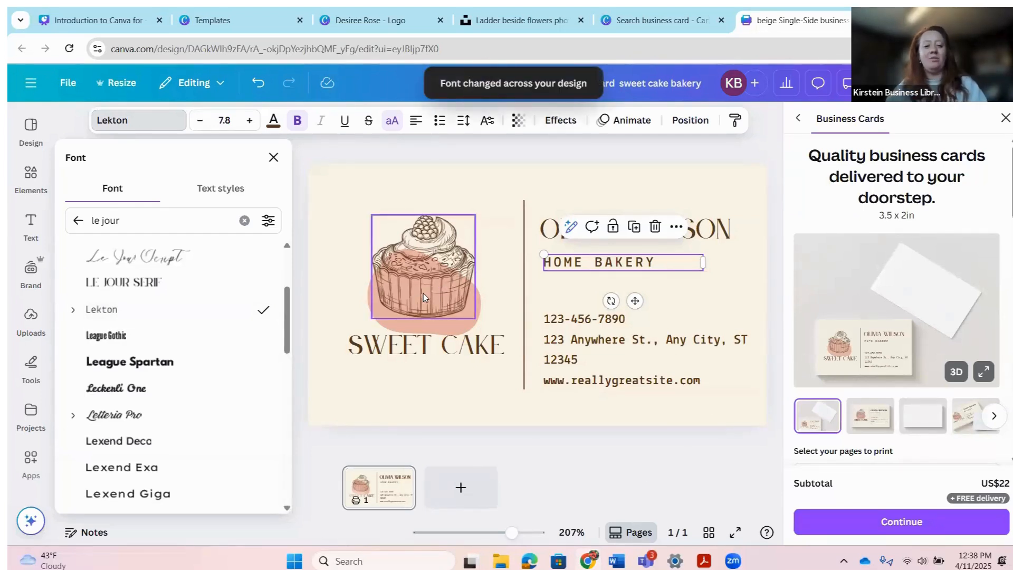
pyautogui.click(436, 282)
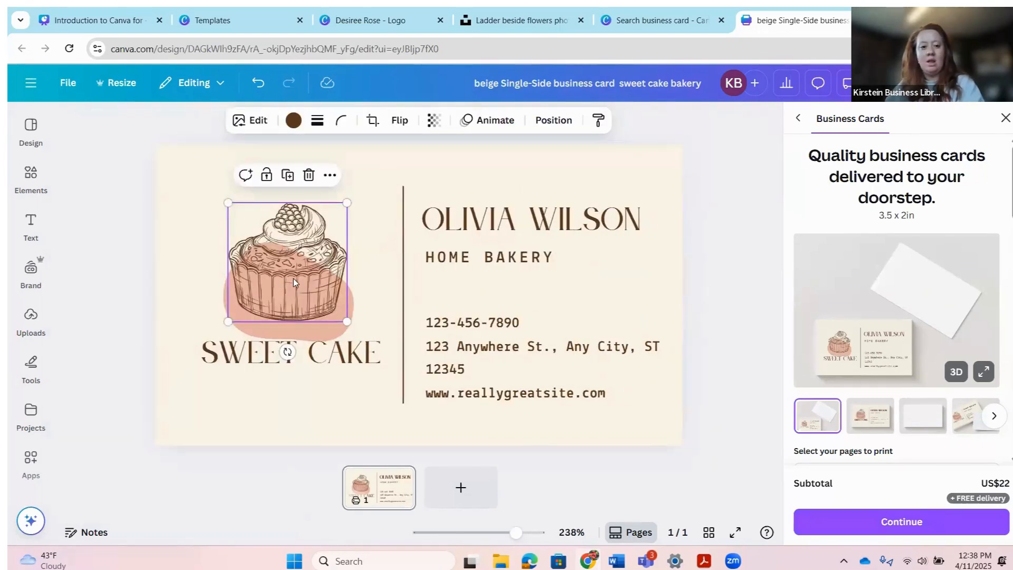
pyautogui.press('Delete')
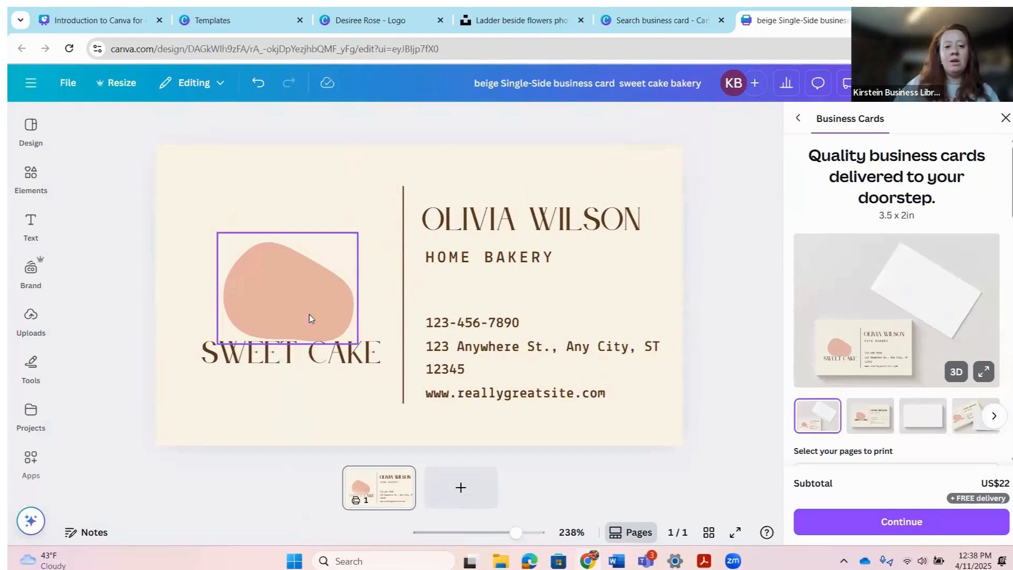
pyautogui.click(310, 305)
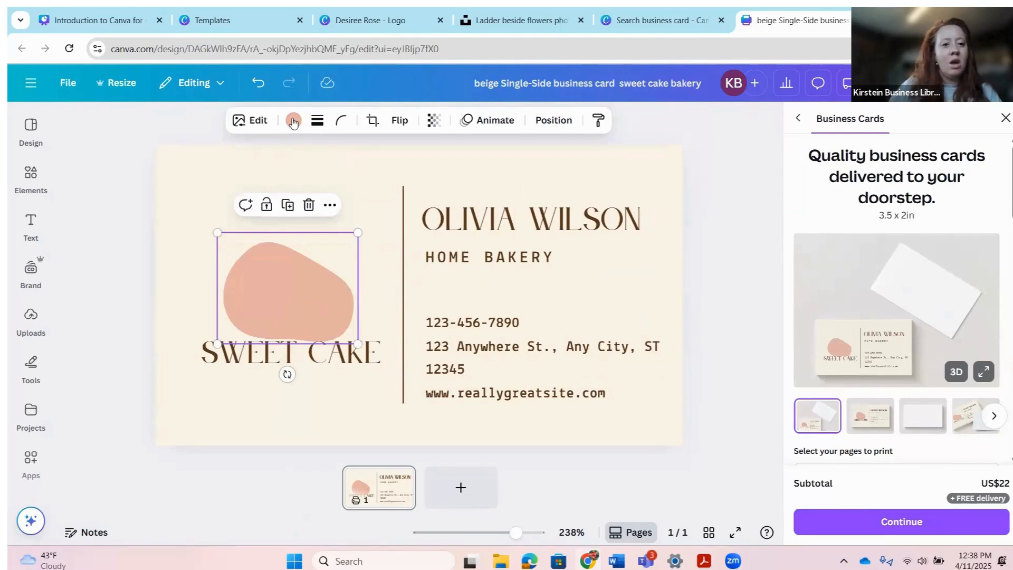
pyautogui.click(673, 22)
pyautogui.click(790, 21)
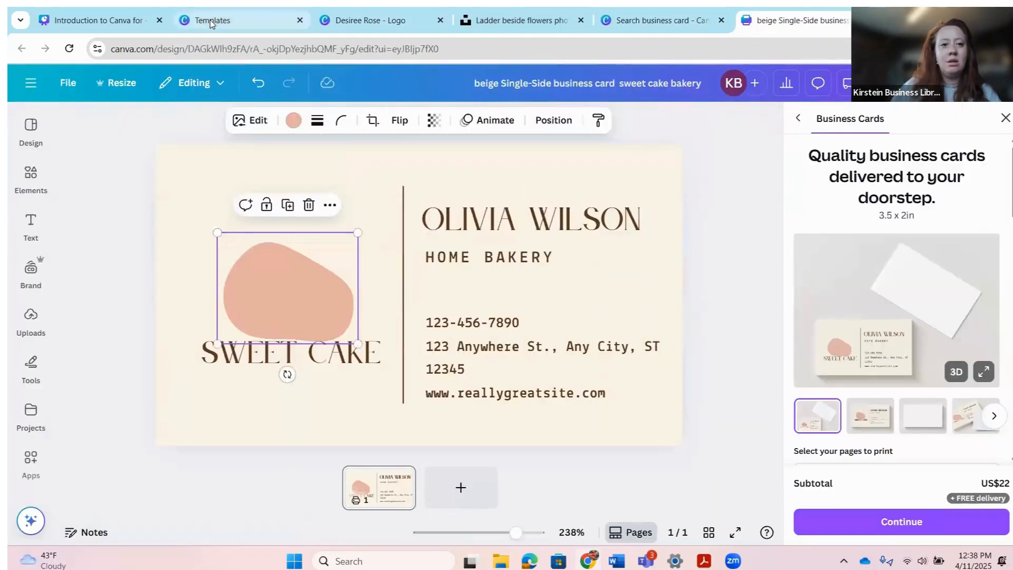
pyautogui.click(211, 23)
pyautogui.click(371, 27)
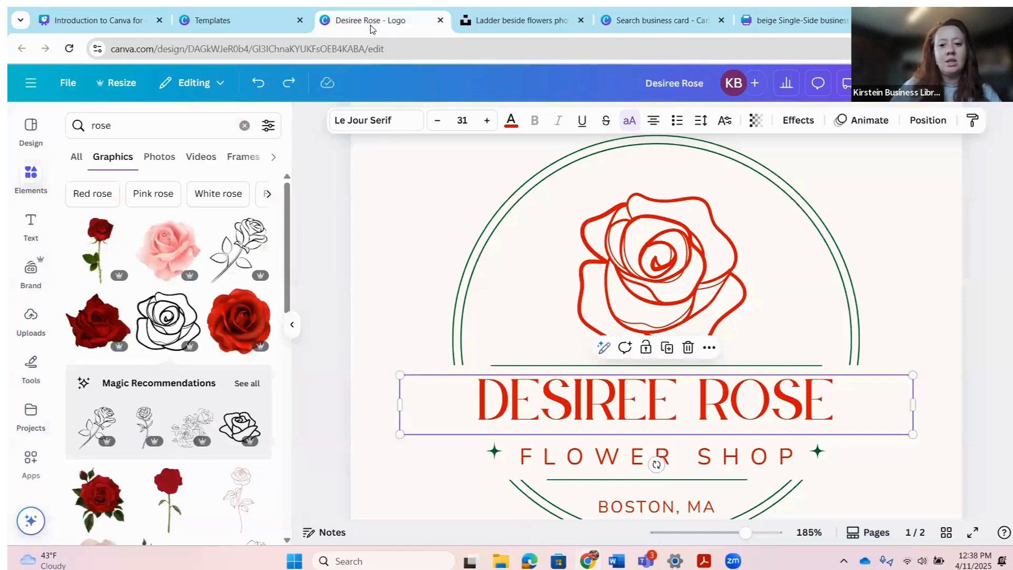
pyautogui.click(783, 24)
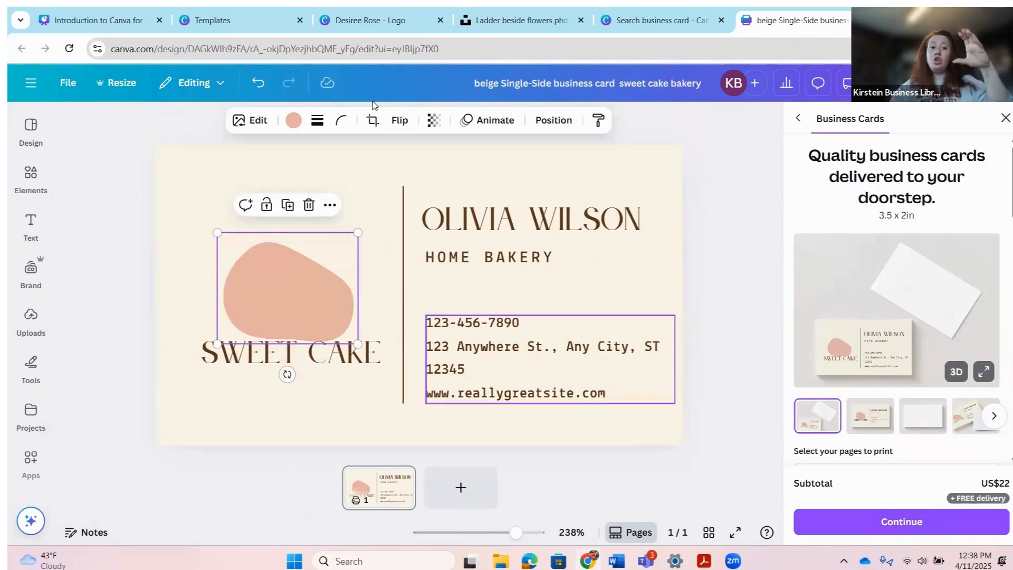
# Step: Check the logo design again, then browse the card's Elements and Uploads panels
pyautogui.click(222, 21)
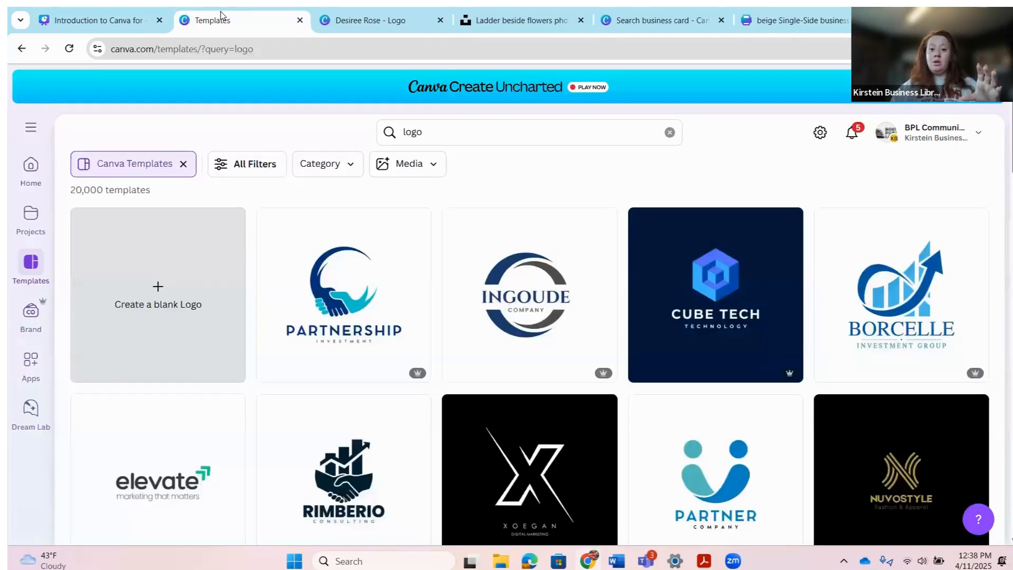
pyautogui.click(386, 21)
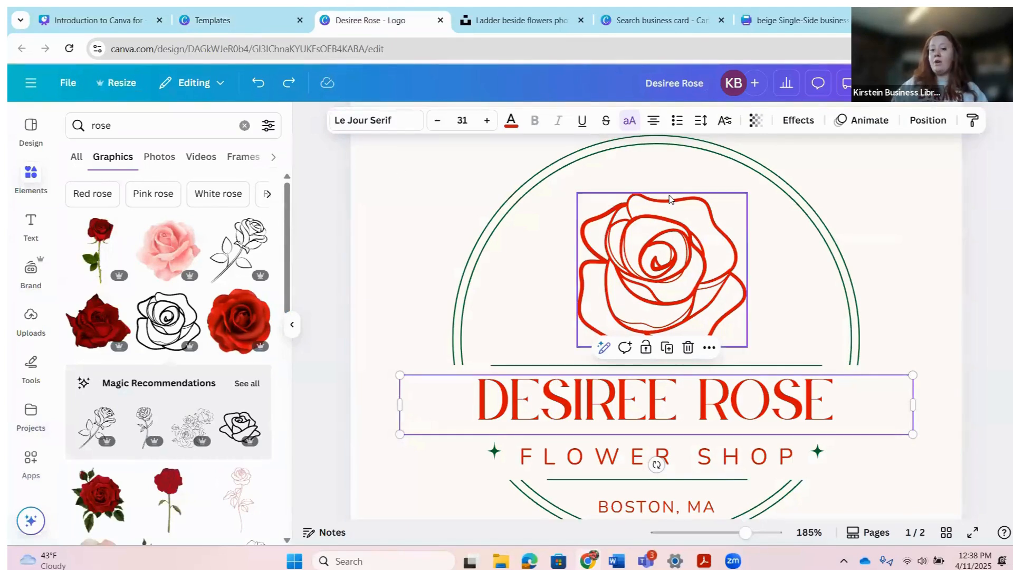
pyautogui.click(774, 24)
pyautogui.click(33, 269)
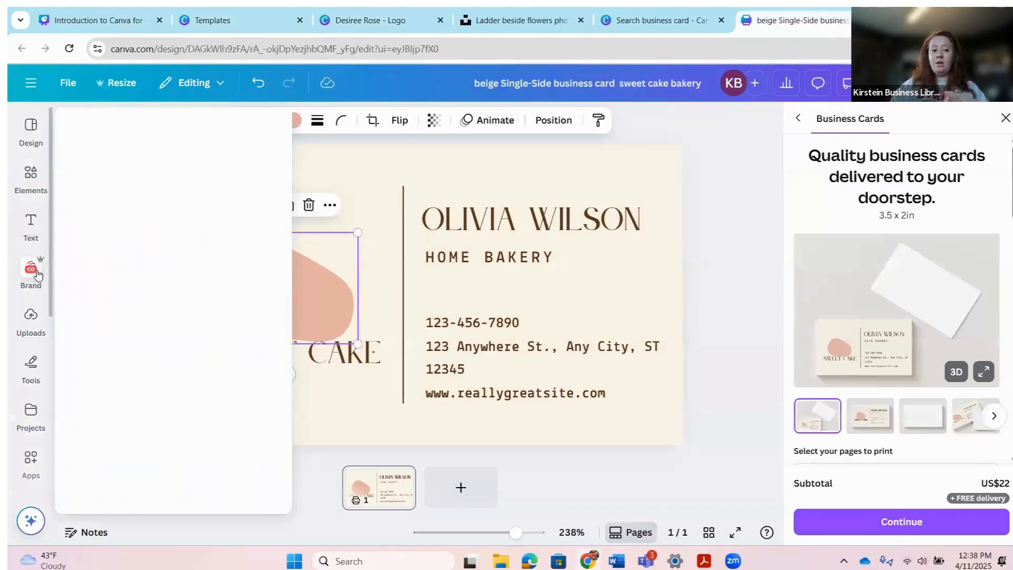
pyautogui.click(31, 180)
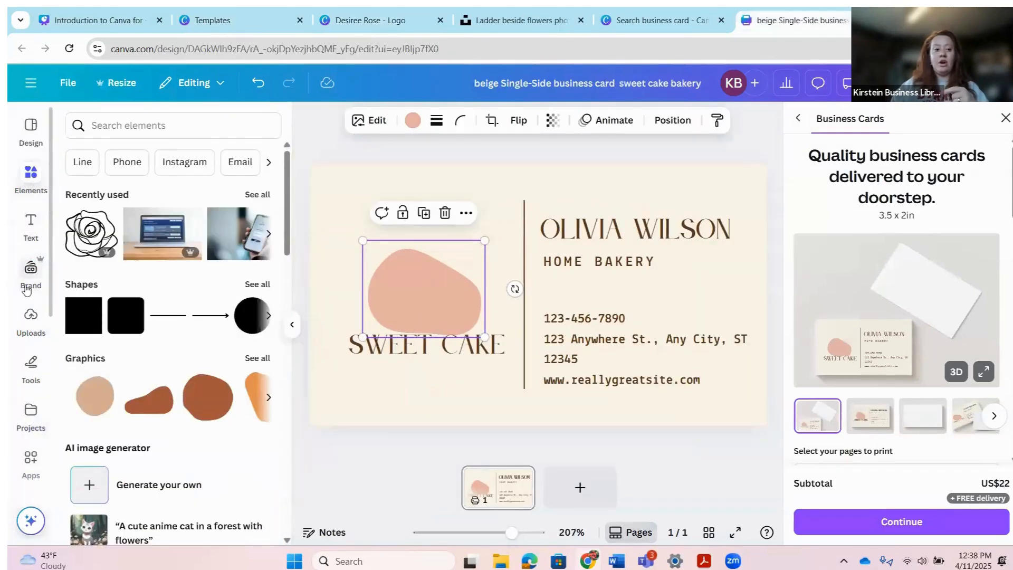
pyautogui.click(33, 310)
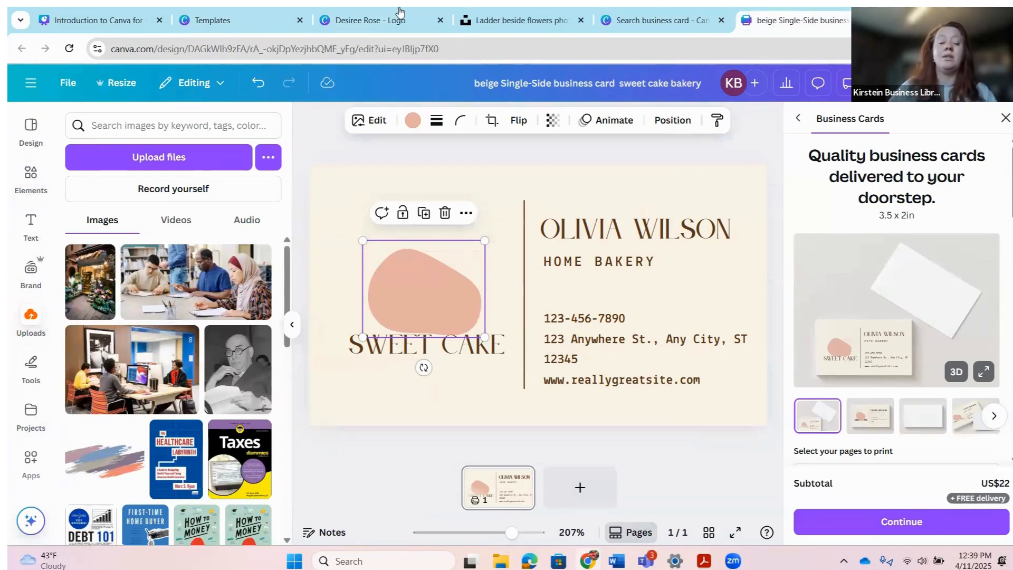
pyautogui.click(235, 26)
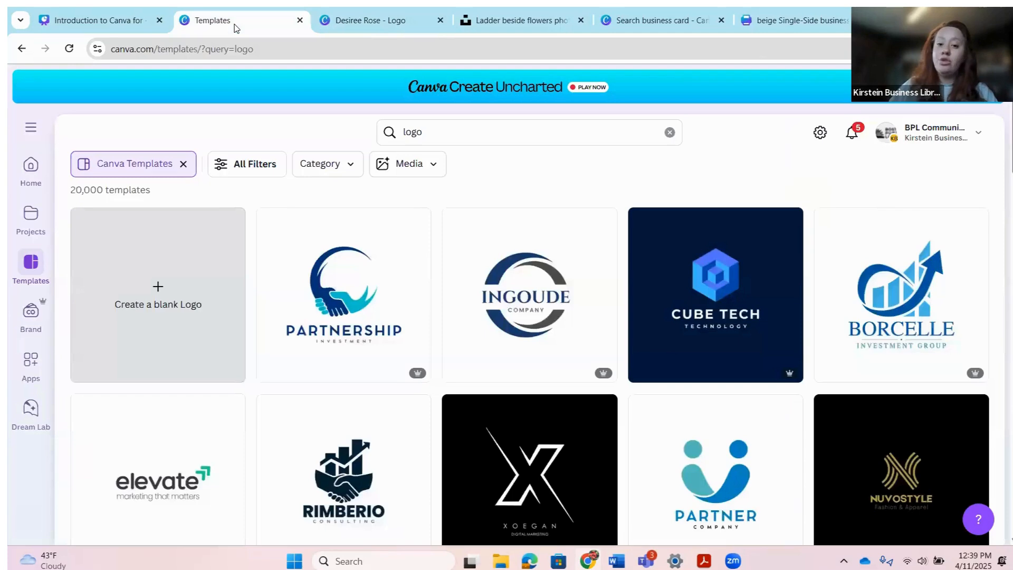
pyautogui.click(112, 19)
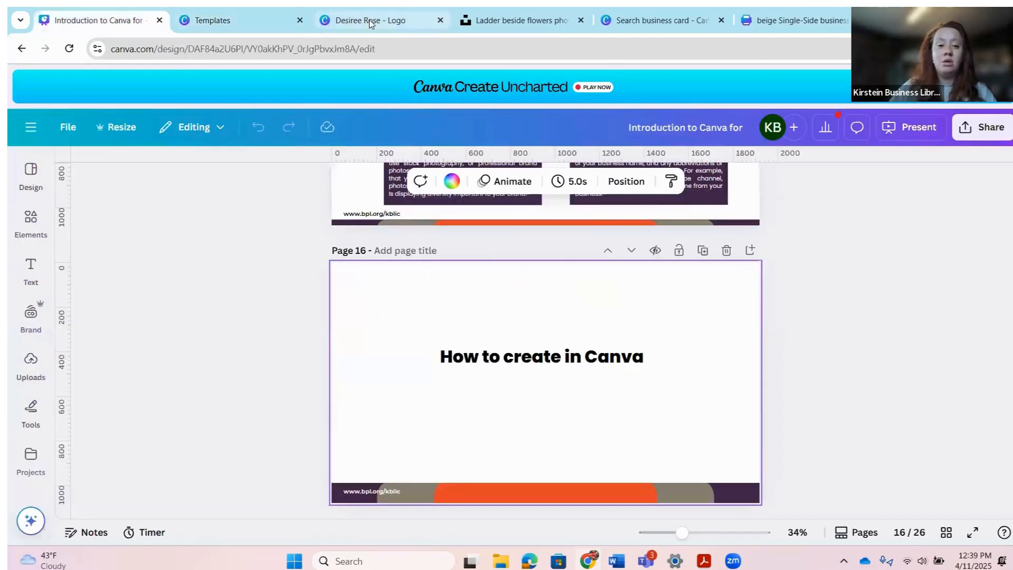
pyautogui.click(338, 18)
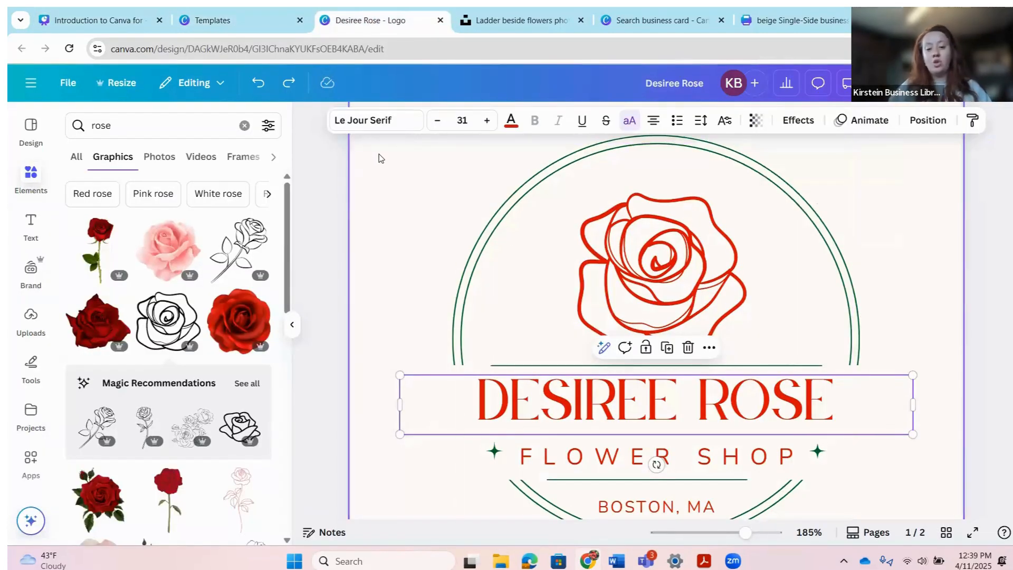
pyautogui.moveTo(383, 154); pyautogui.dragTo(923, 362)
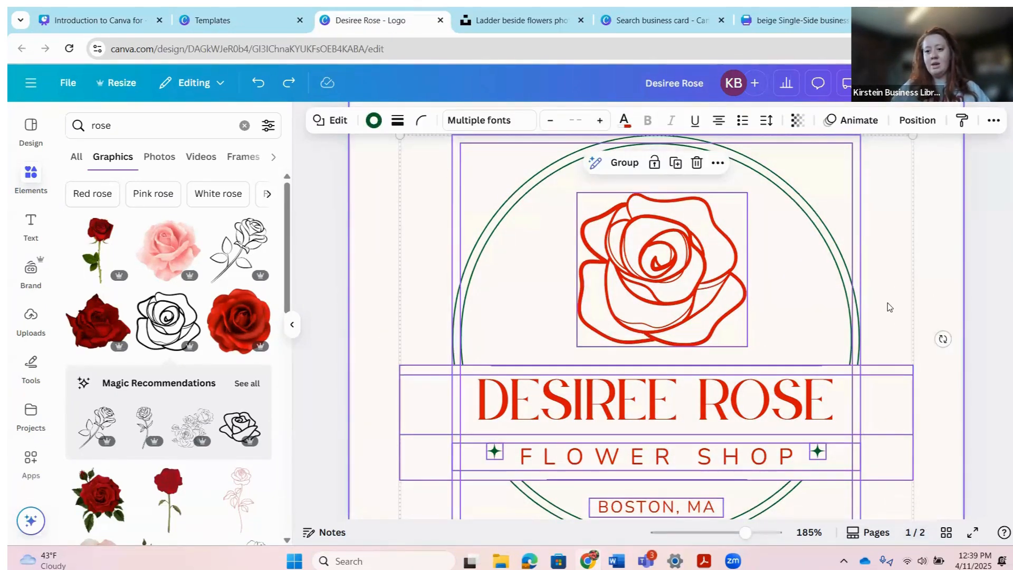
pyautogui.rightClick(888, 306)
pyautogui.click(779, 291)
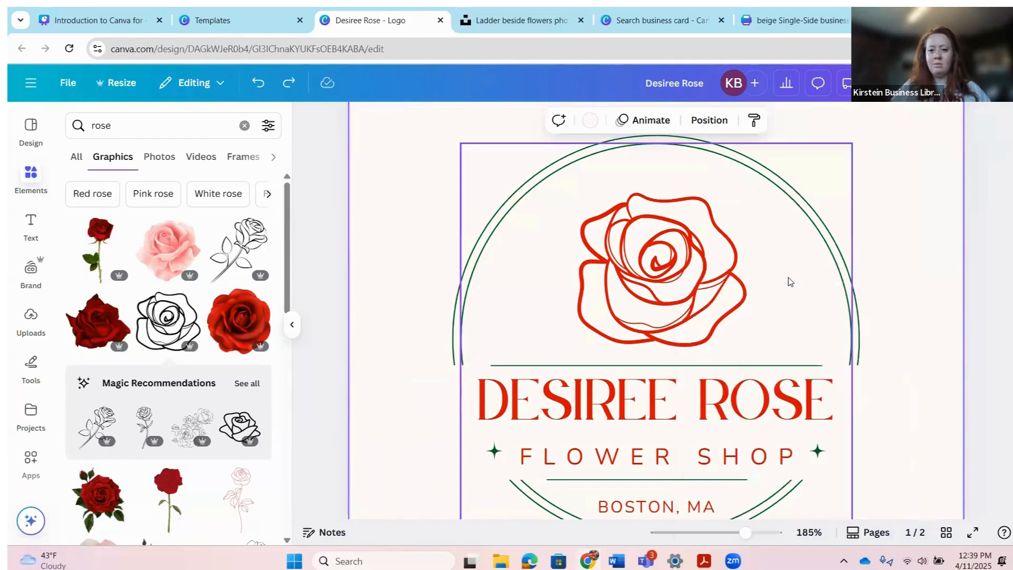
pyautogui.moveTo(389, 135); pyautogui.dragTo(911, 516)
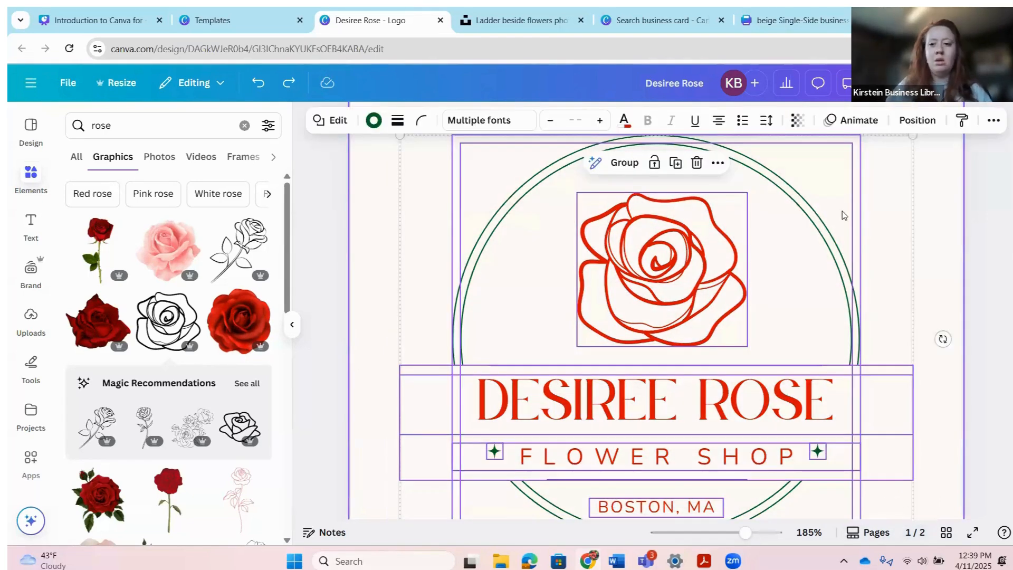
pyautogui.click(797, 20)
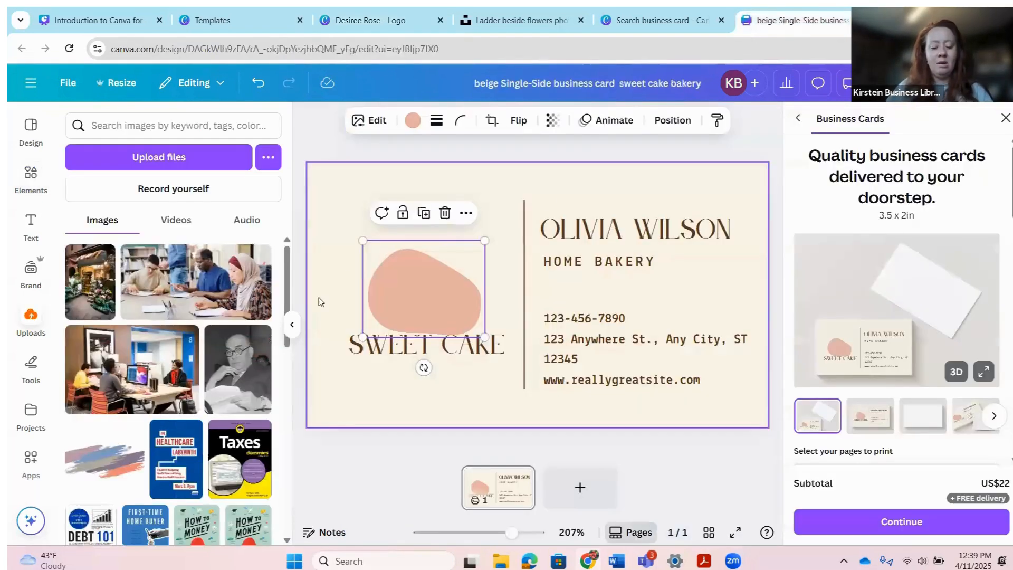
pyautogui.hotkey('ctrl', 'v')
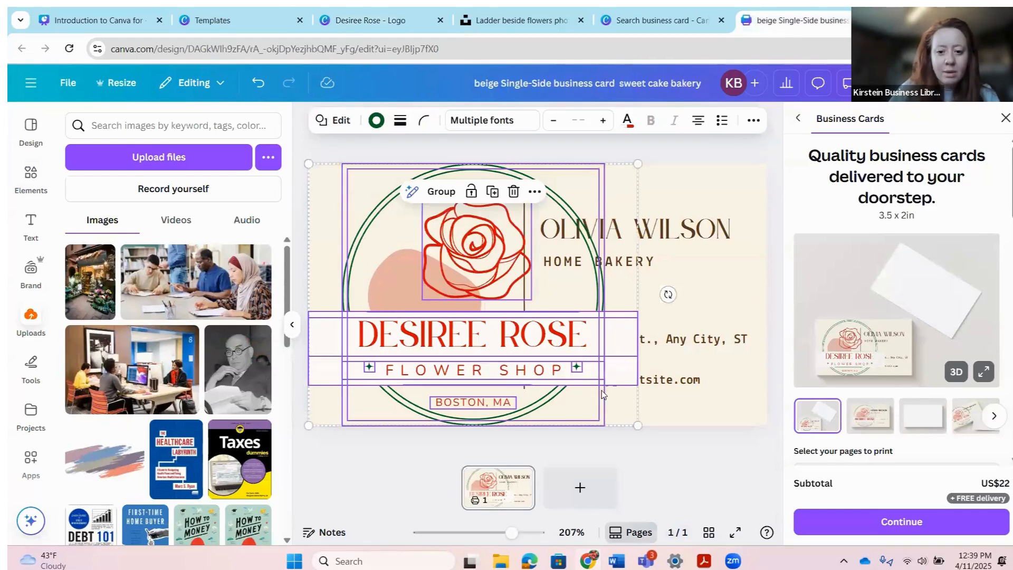
# Step: Shrink and position the logo, and recolour its white name banner cream
pyautogui.moveTo(638, 164); pyautogui.dragTo(524, 255)
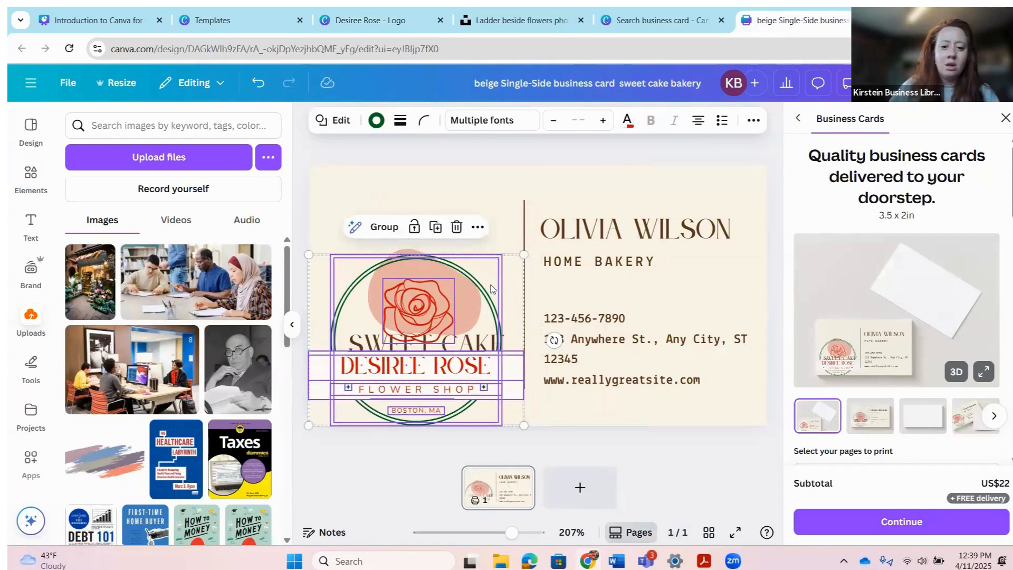
pyautogui.moveTo(491, 289); pyautogui.dragTo(510, 214)
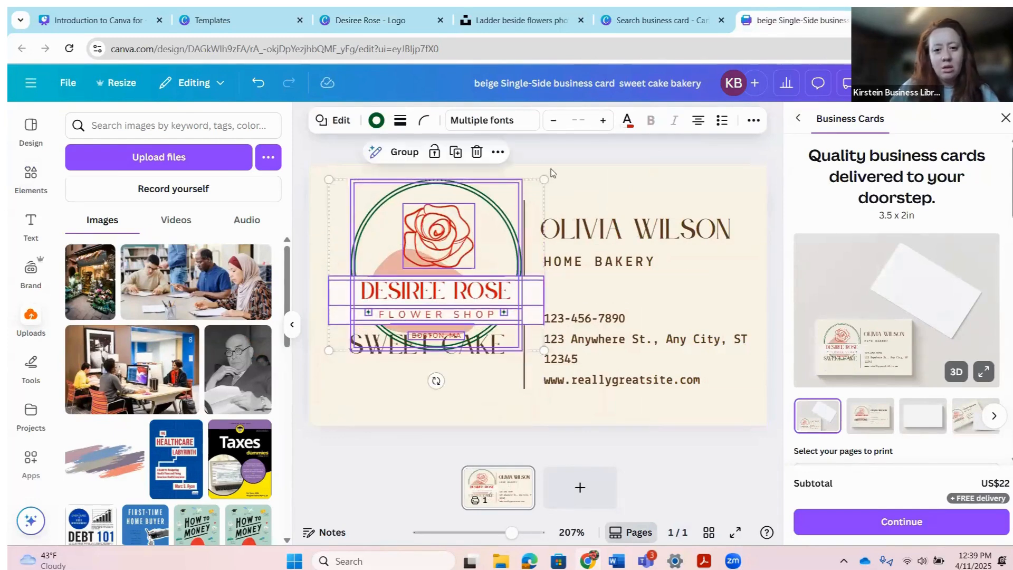
pyautogui.moveTo(544, 180); pyautogui.dragTo(492, 221)
pyautogui.moveTo(448, 294); pyautogui.dragTo(469, 262)
pyautogui.click(515, 307)
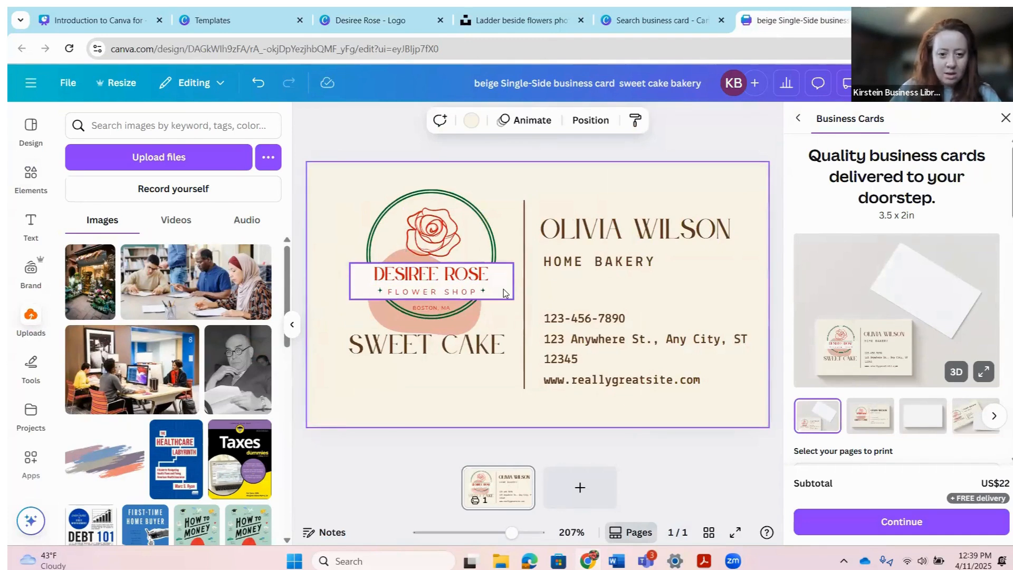
pyautogui.click(503, 292)
pyautogui.click(376, 120)
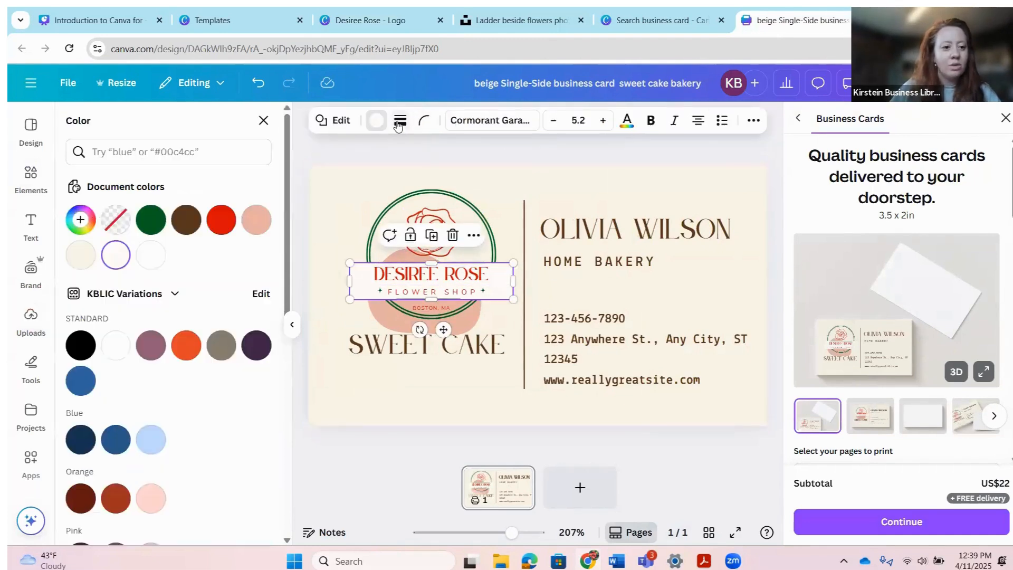
pyautogui.click(80, 254)
pyautogui.click(471, 411)
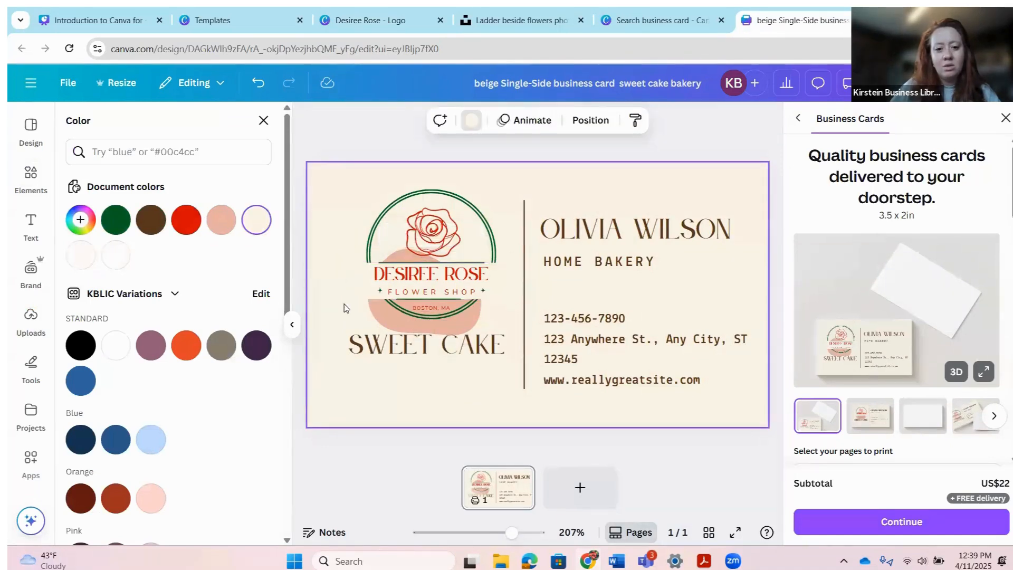
# Step: Delete the peach blob and SWEET CAKE text, then move the logo down on the left
pyautogui.click(394, 324)
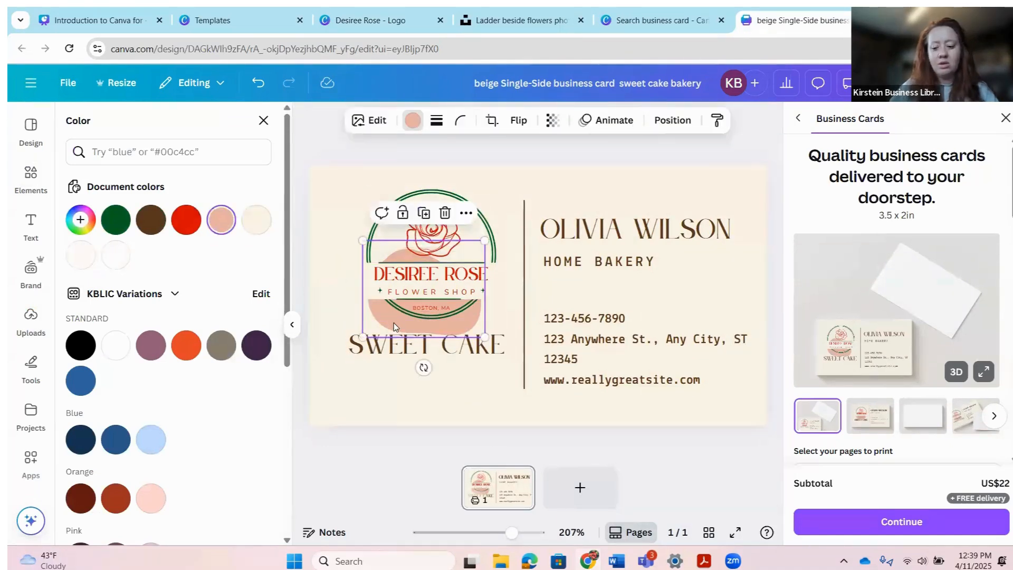
pyautogui.press('Delete')
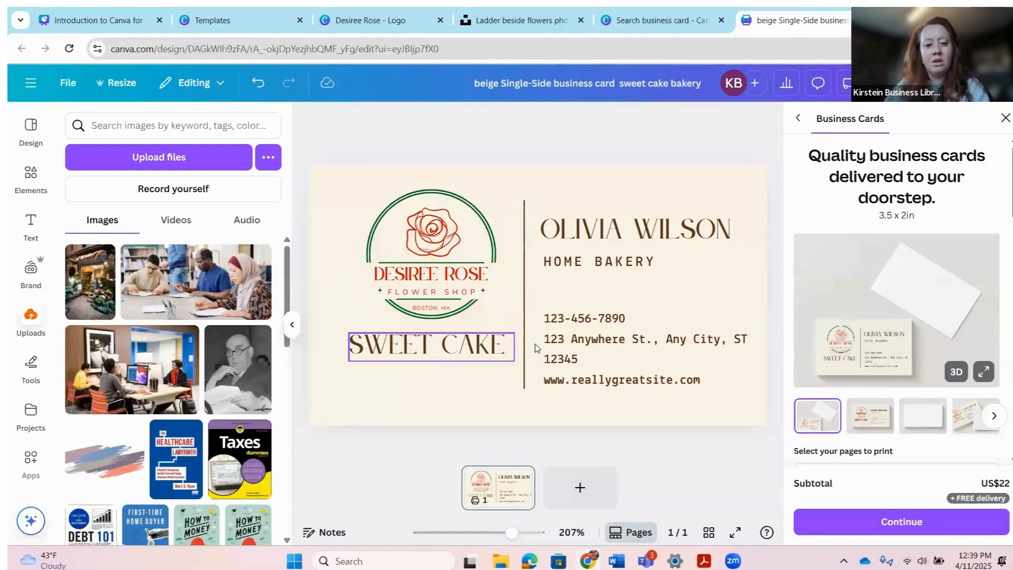
pyautogui.click(487, 343)
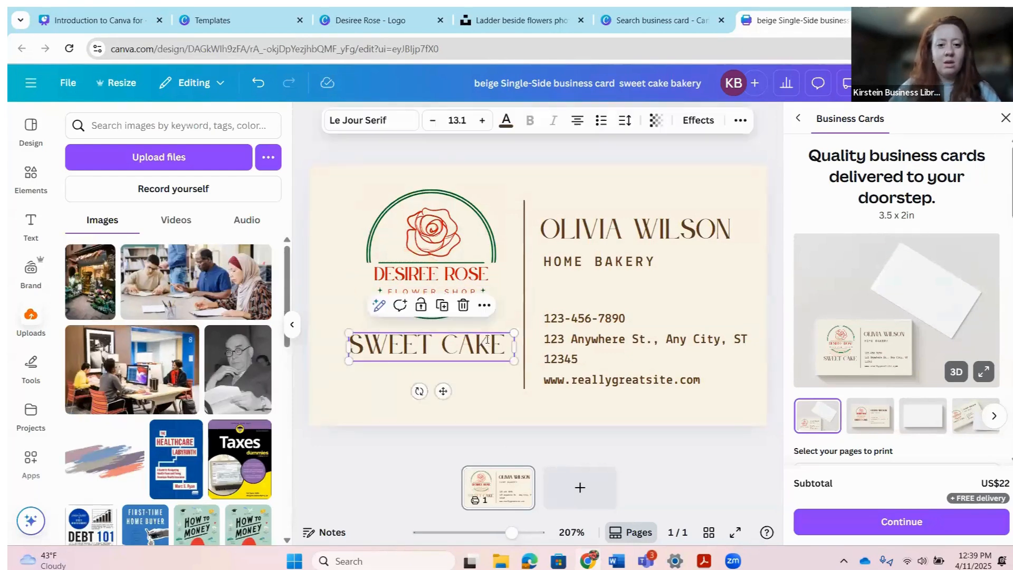
pyautogui.doubleClick(487, 343)
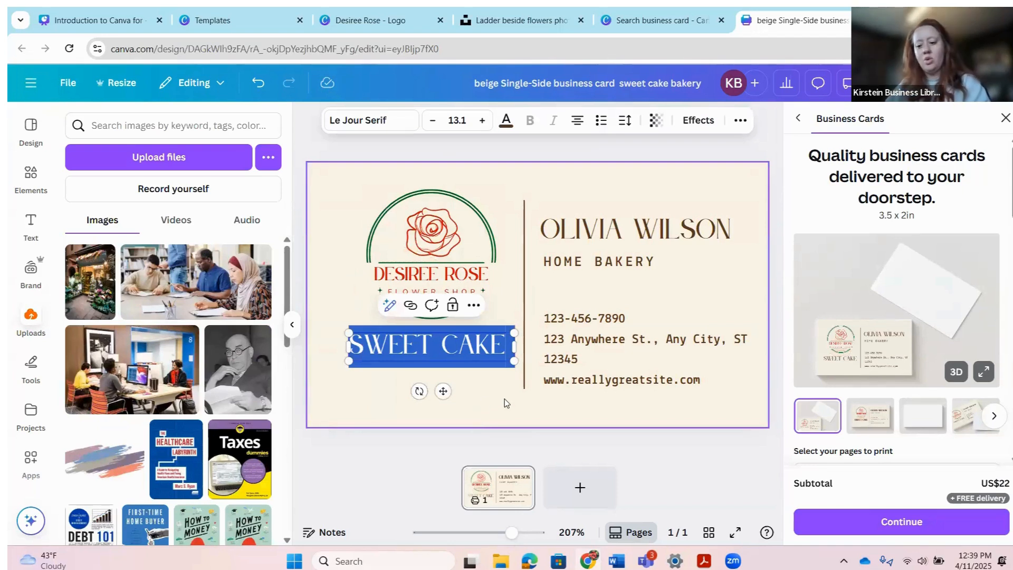
pyautogui.press('BackSpace')
pyautogui.click(500, 243)
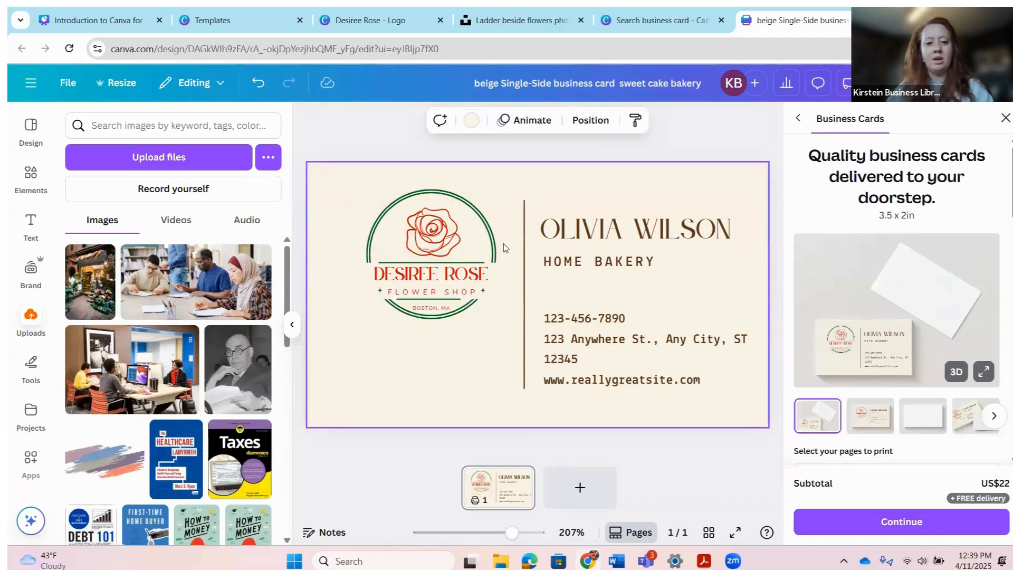
pyautogui.moveTo(335, 194); pyautogui.dragTo(520, 348)
pyautogui.moveTo(482, 232); pyautogui.dragTo(465, 273)
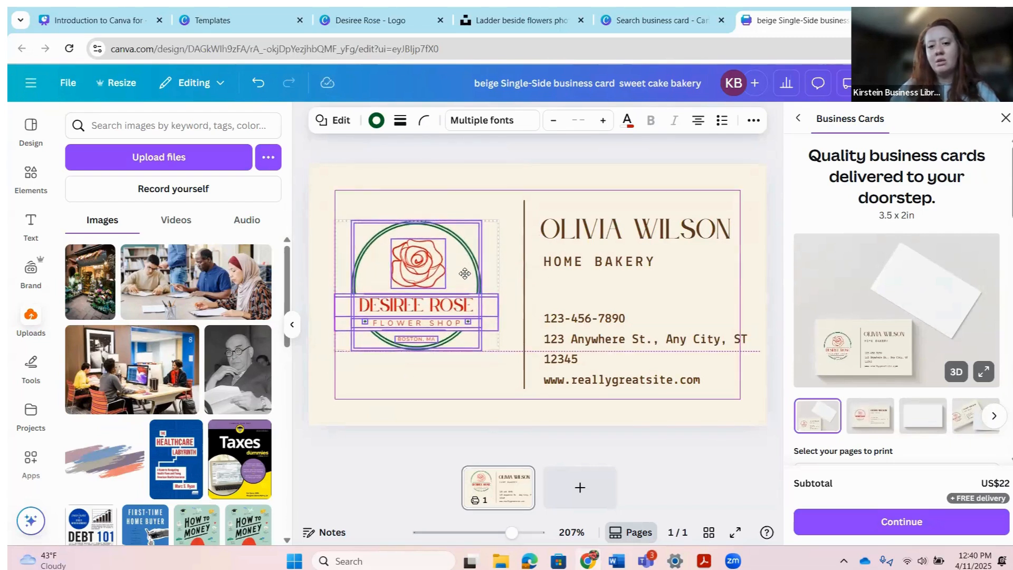
pyautogui.click(500, 222)
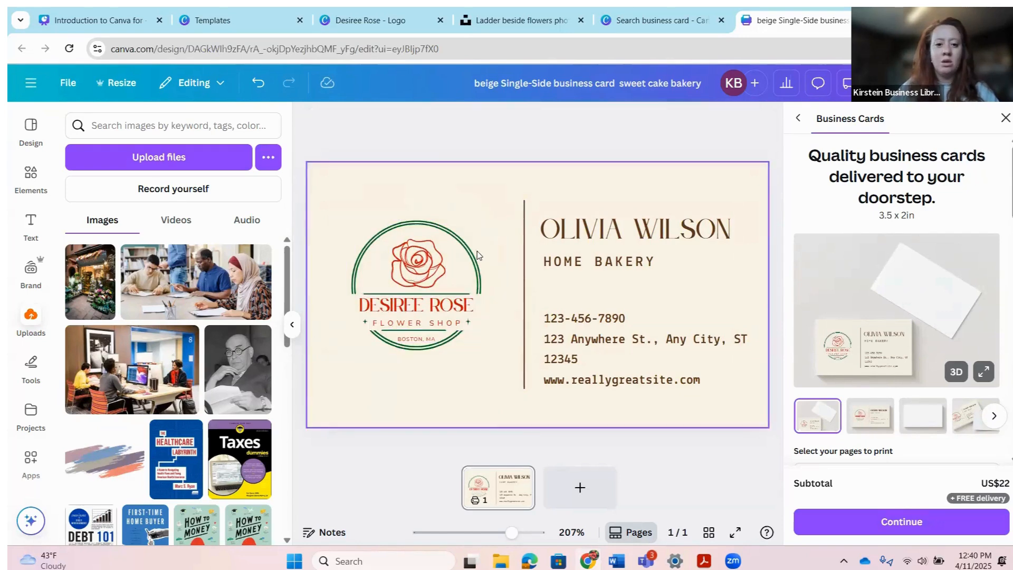
# Step: Make the divider line and all brown text in the design dark green
pyautogui.click(526, 273)
pyautogui.click(390, 123)
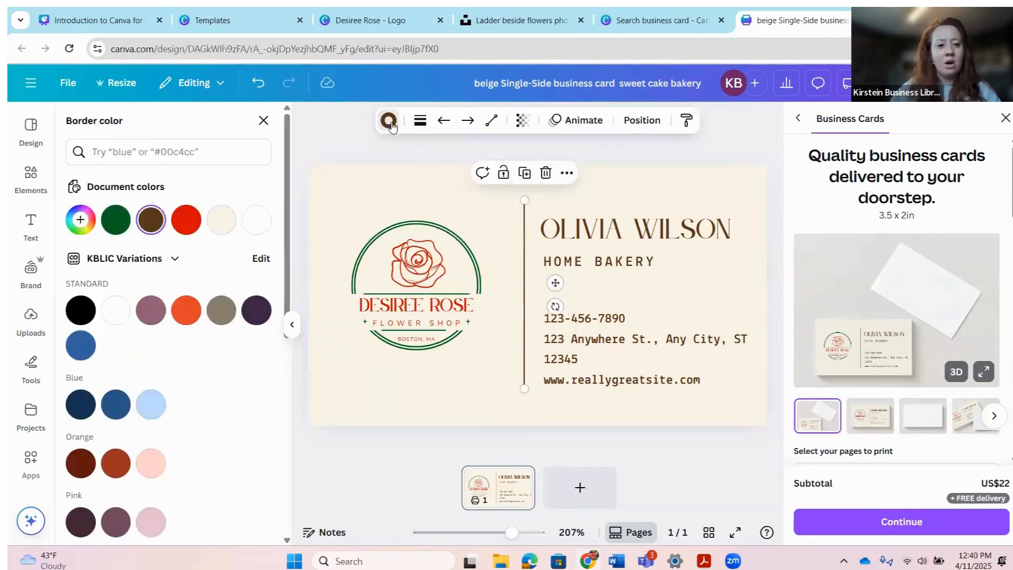
pyautogui.click(115, 221)
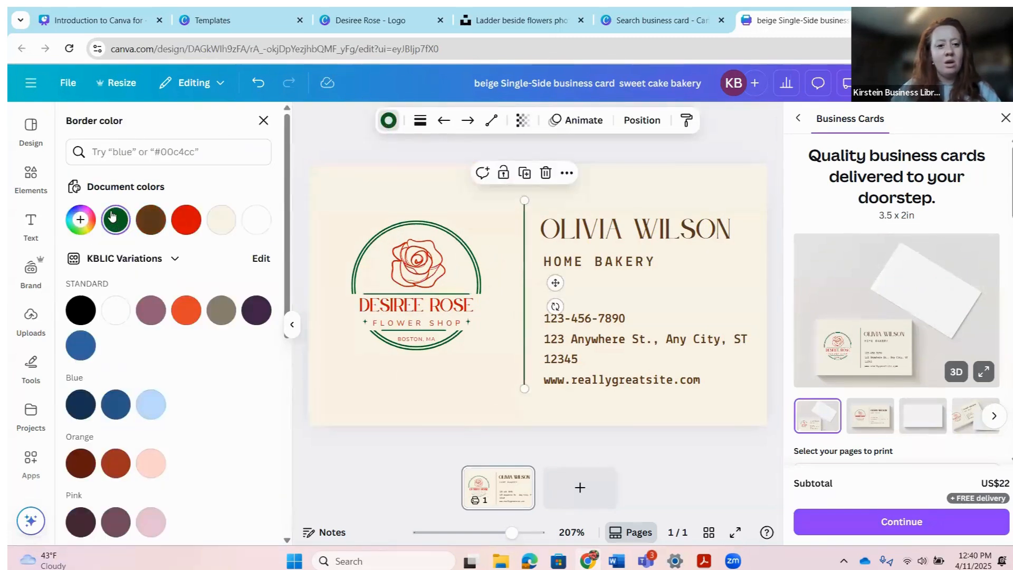
pyautogui.click(659, 236)
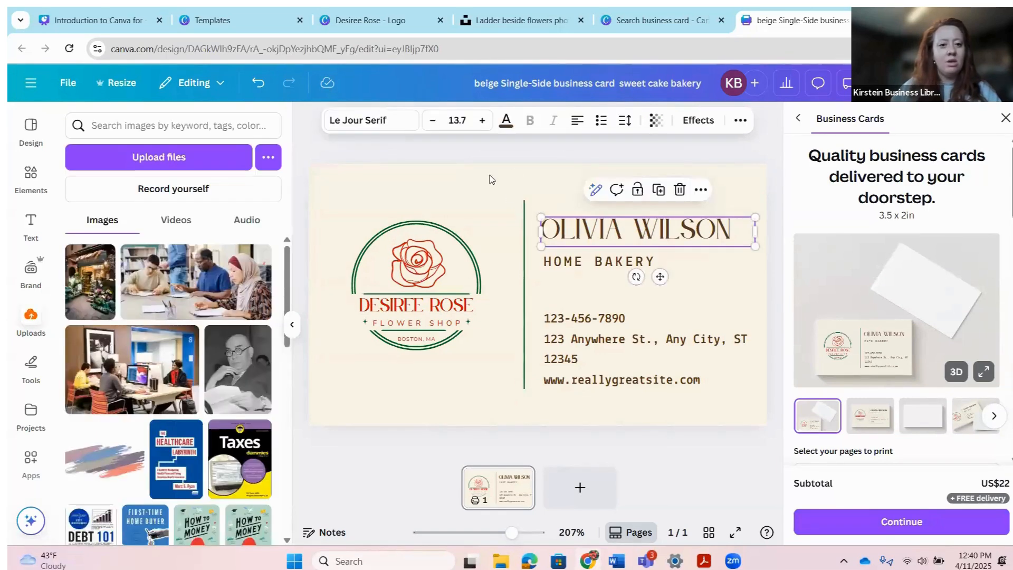
pyautogui.click(506, 121)
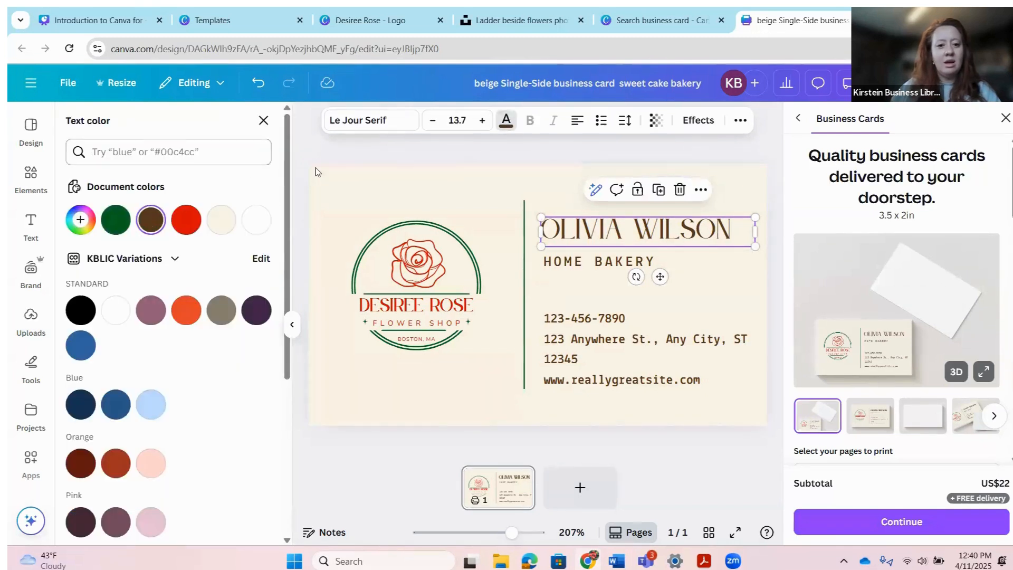
pyautogui.click(116, 220)
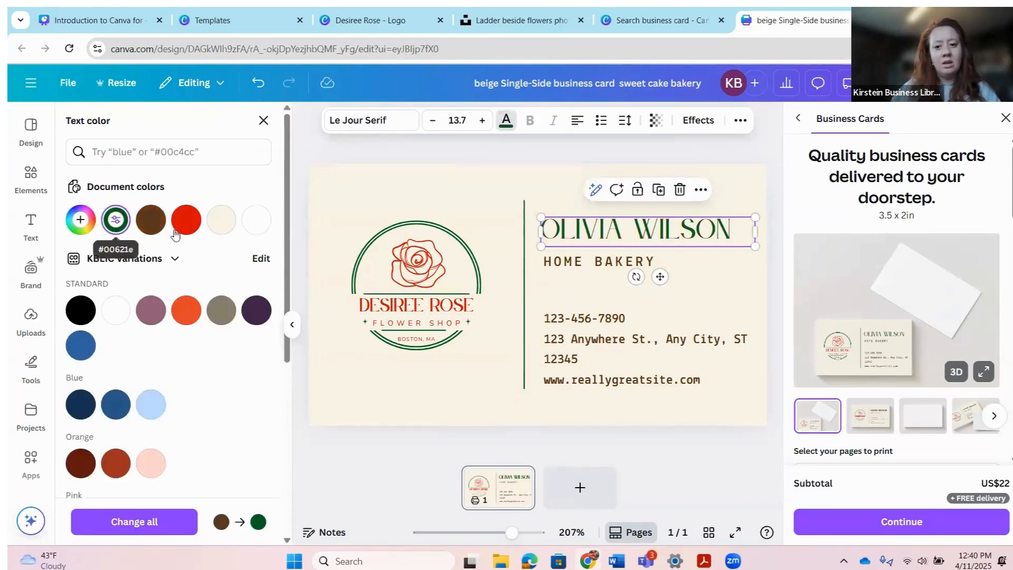
pyautogui.click(165, 526)
pyautogui.doubleClick(667, 222)
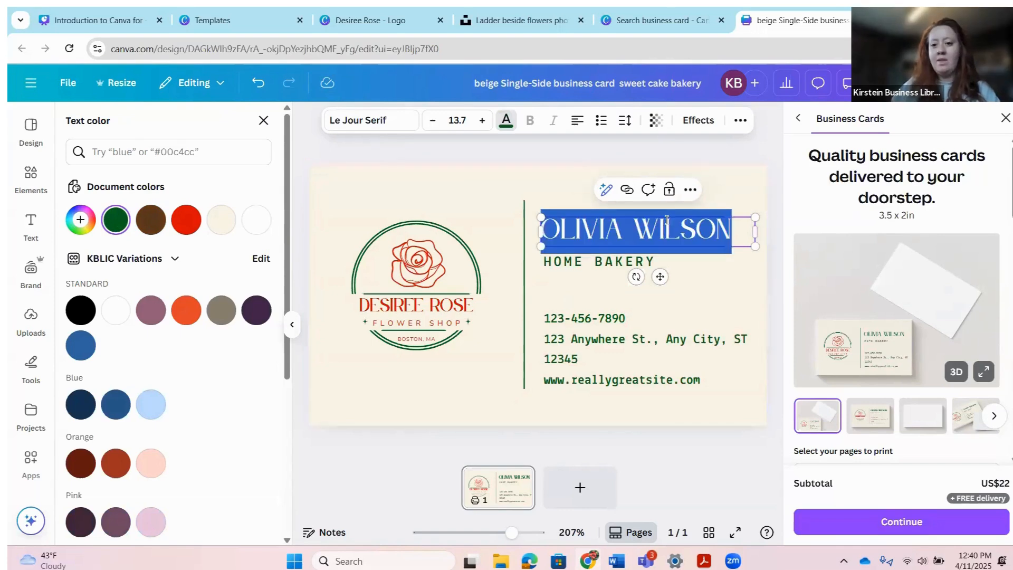
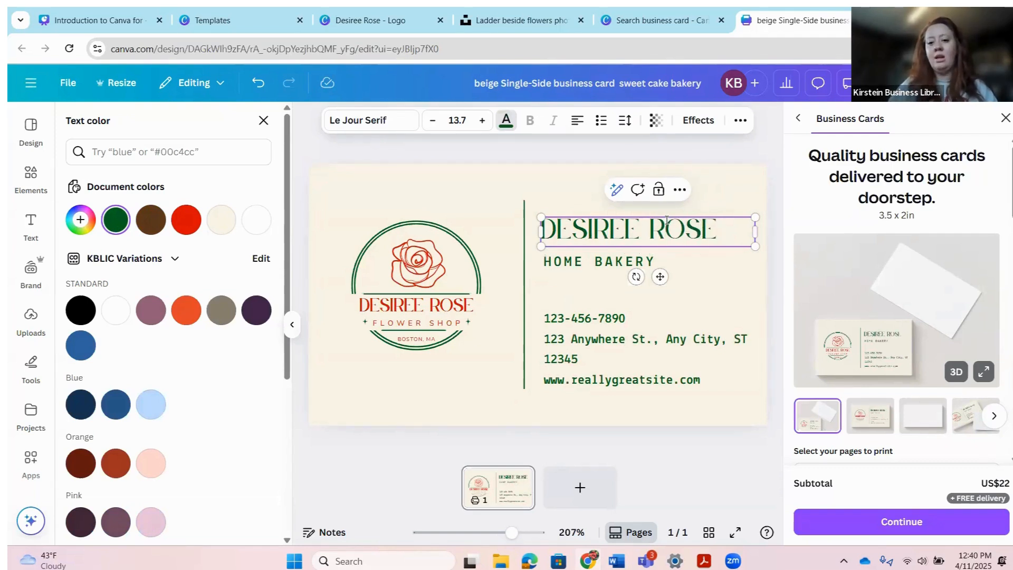
pyautogui.click(583, 261)
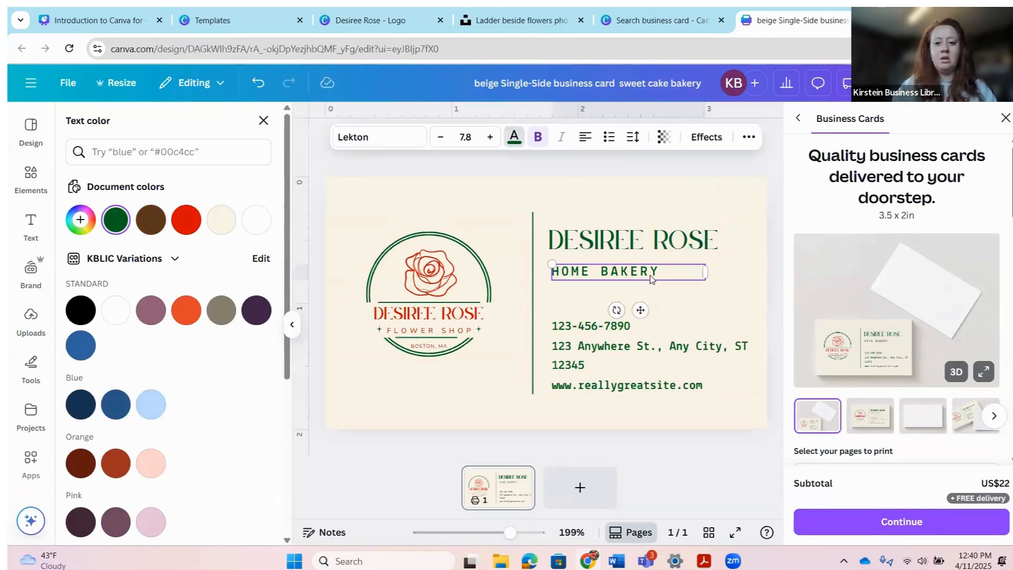
pyautogui.doubleClick(674, 274)
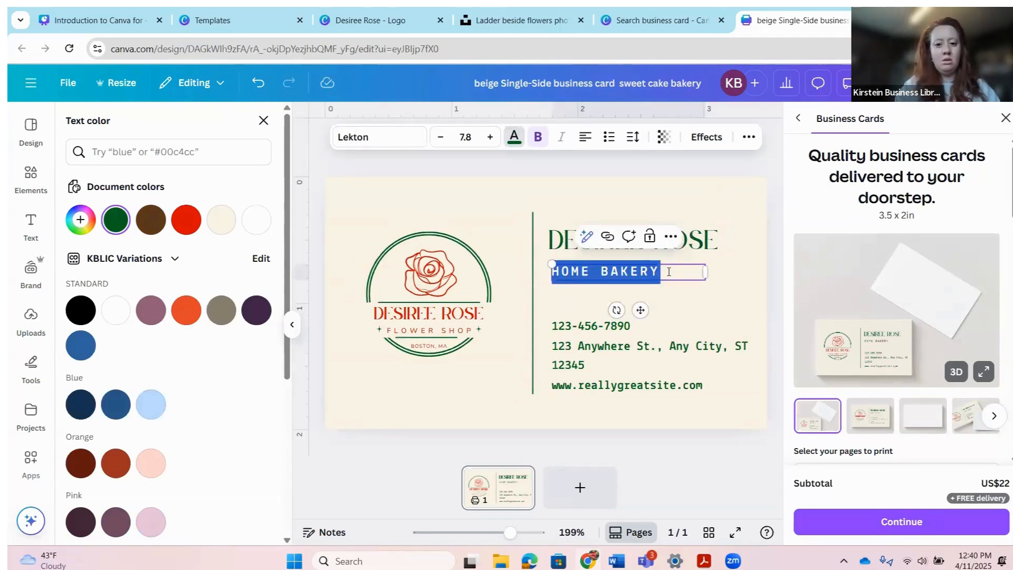
pyautogui.write('FLOWER ')
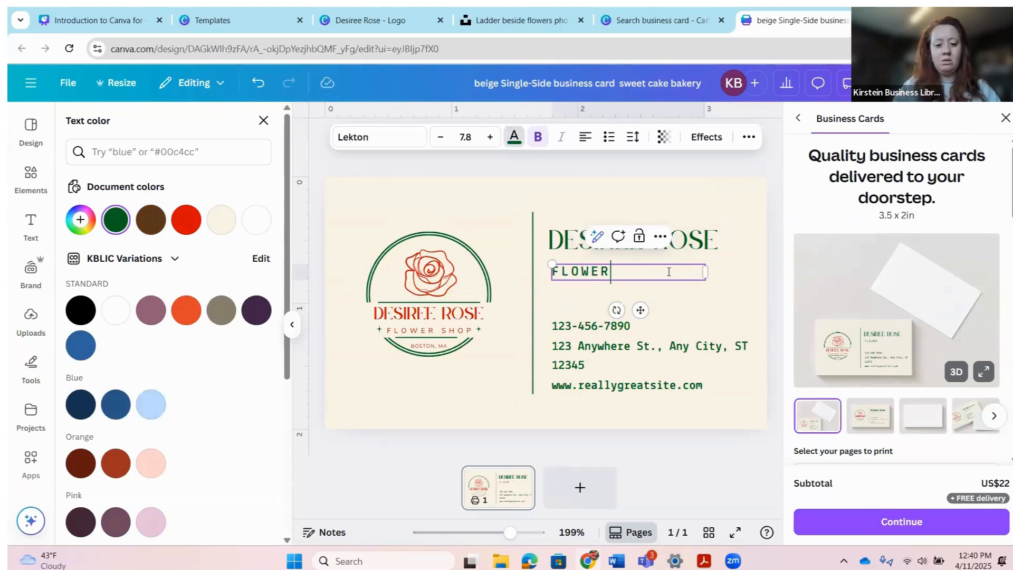
pyautogui.write('SHOP')
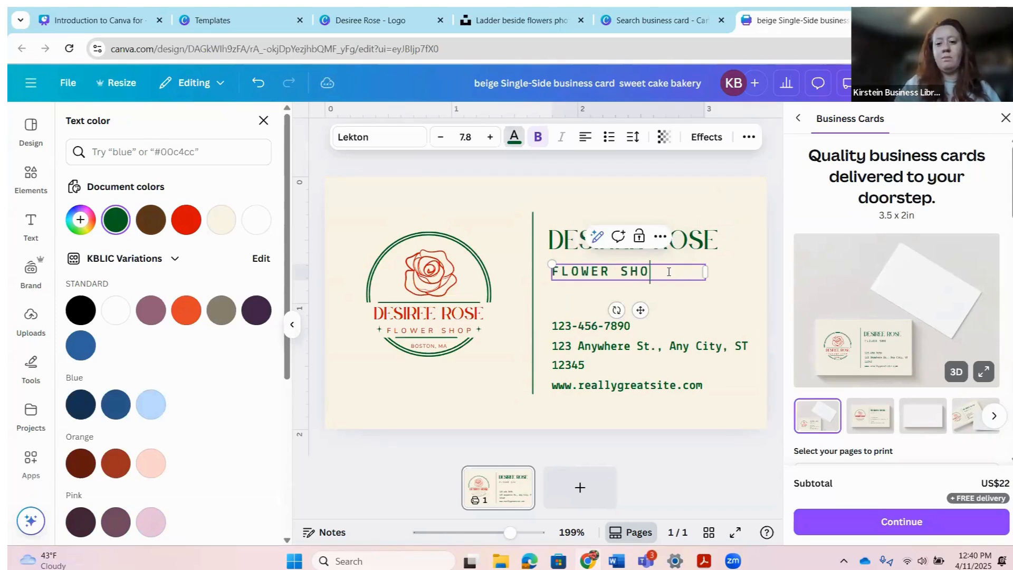
pyautogui.press('BackSpace')
pyautogui.press('BackSpace')
pyautogui.press('BackSpace')
pyautogui.press('BackSpace')
pyautogui.press('BackSpace')
pyautogui.press('BackSpace')
pyautogui.press('BackSpace')
pyautogui.press('BackSpace')
pyautogui.press('BackSpace')
pyautogui.press('BackSpace')
pyautogui.press('BackSpace')
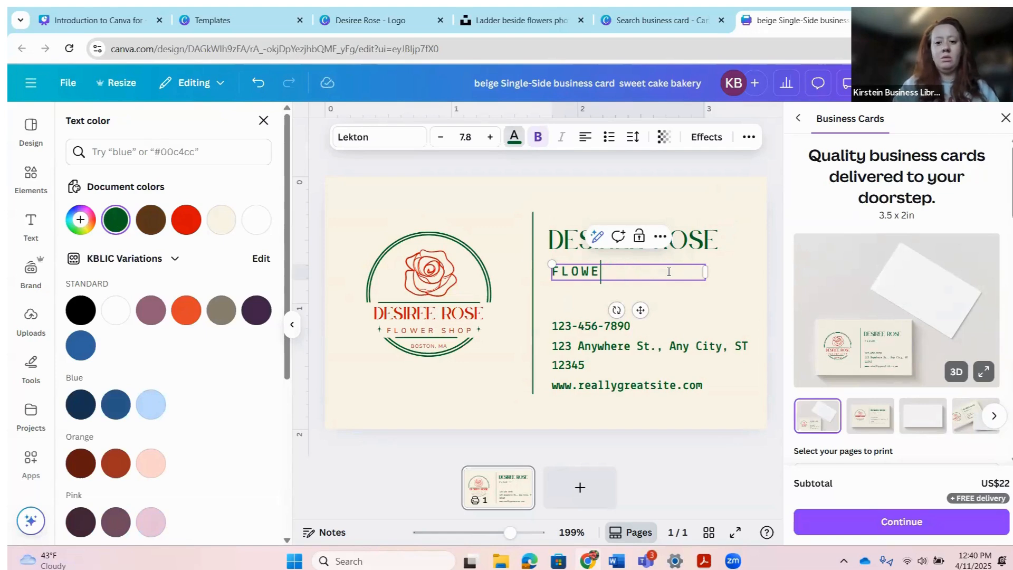
pyautogui.write('OWNER')
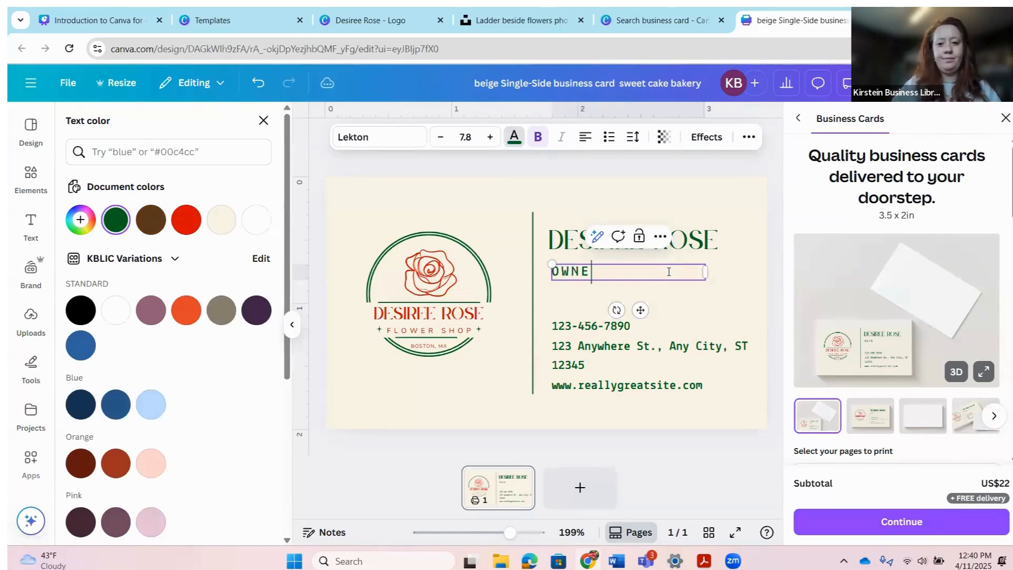
pyautogui.click(478, 420)
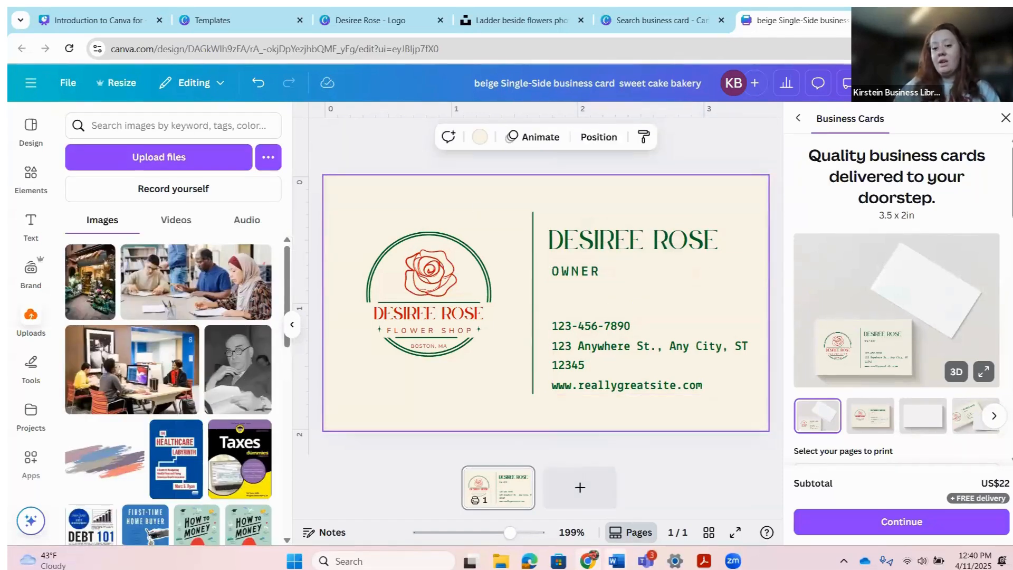
# Step: Add a blank back page and select the red rose from the front logo
pyautogui.click(578, 492)
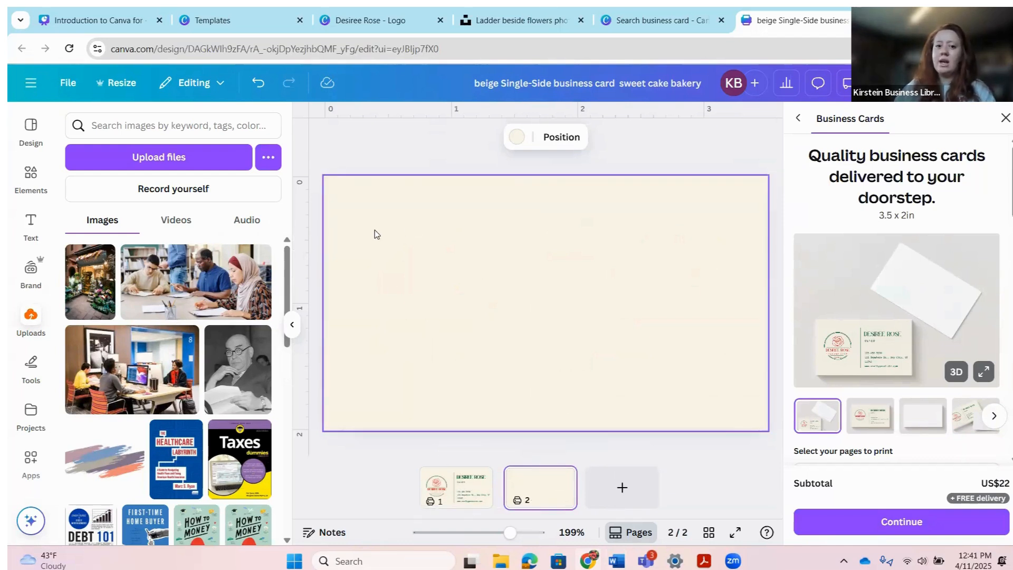
pyautogui.click(452, 495)
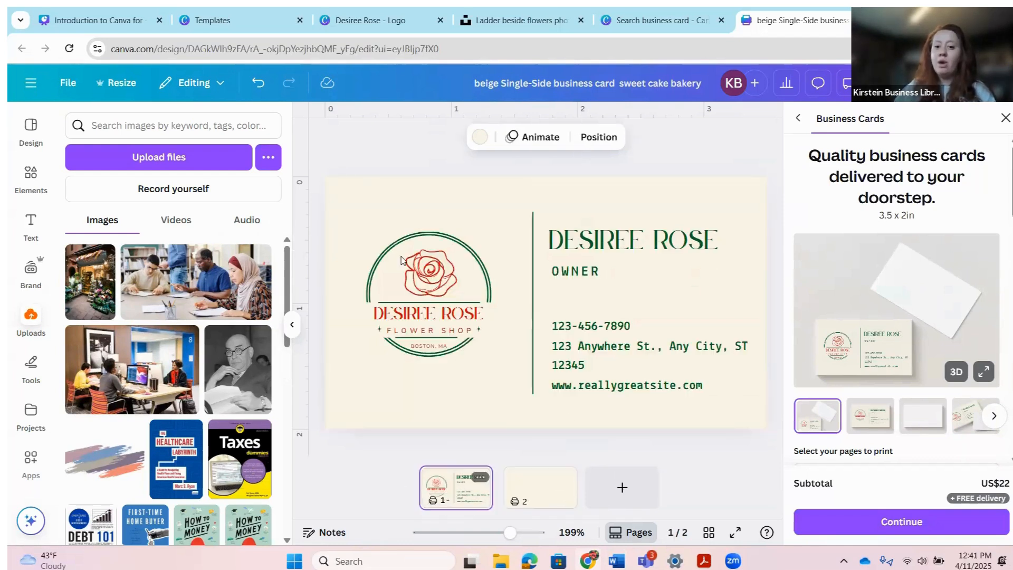
pyautogui.click(429, 279)
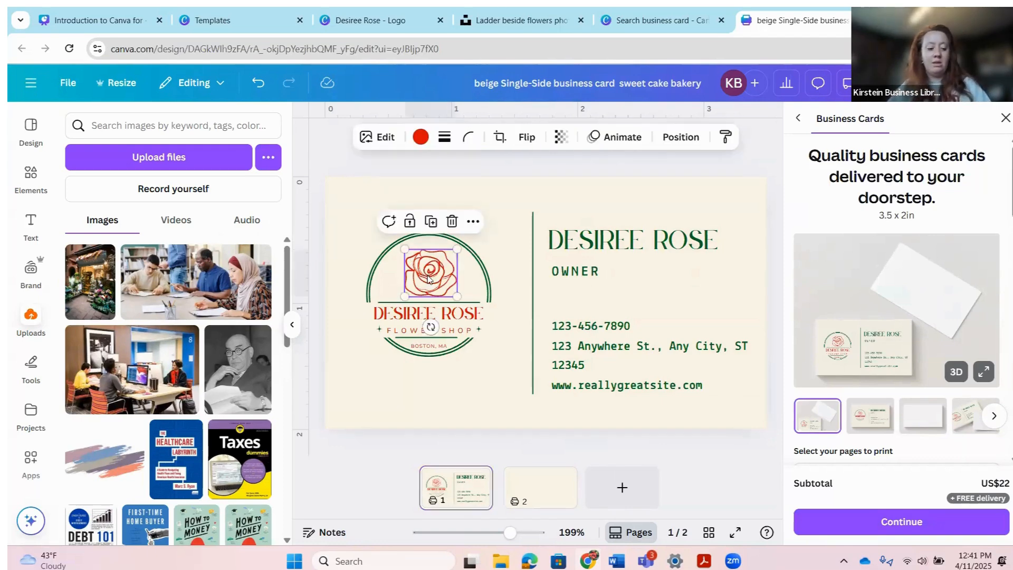
pyautogui.click(525, 378)
pyautogui.click(432, 279)
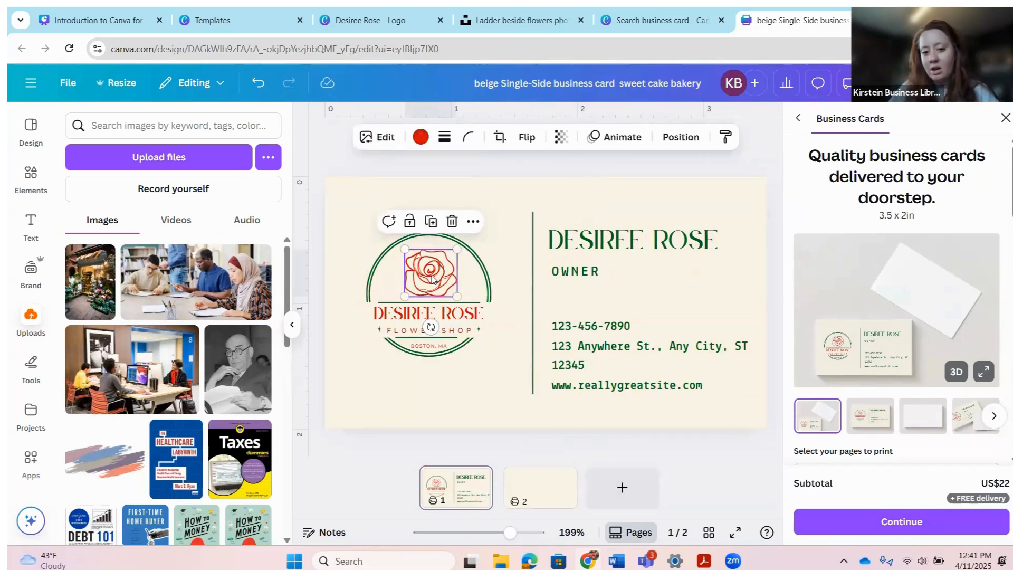
# Step: Paste the rose on page 2, enlarge it toward the top-left, and add a blank third page
pyautogui.click(545, 484)
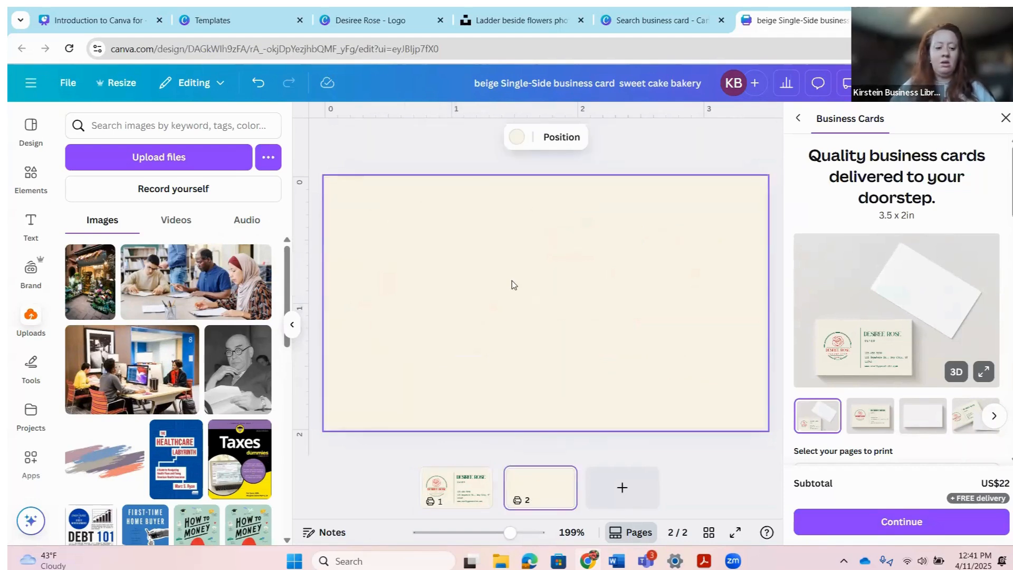
pyautogui.hotkey('ctrl', 'v')
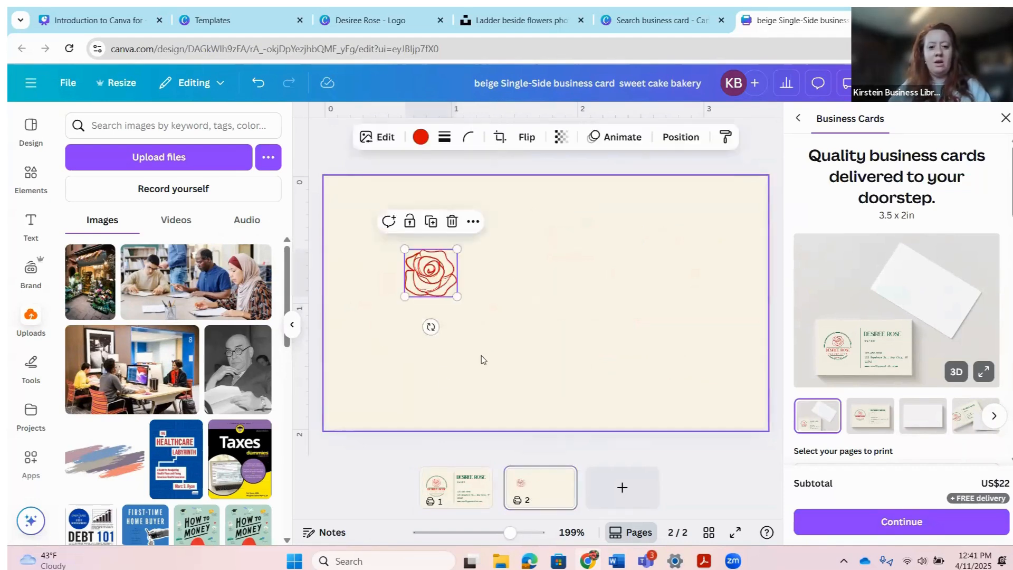
pyautogui.moveTo(456, 294); pyautogui.dragTo(655, 353)
pyautogui.moveTo(503, 341); pyautogui.dragTo(433, 287)
pyautogui.click(418, 380)
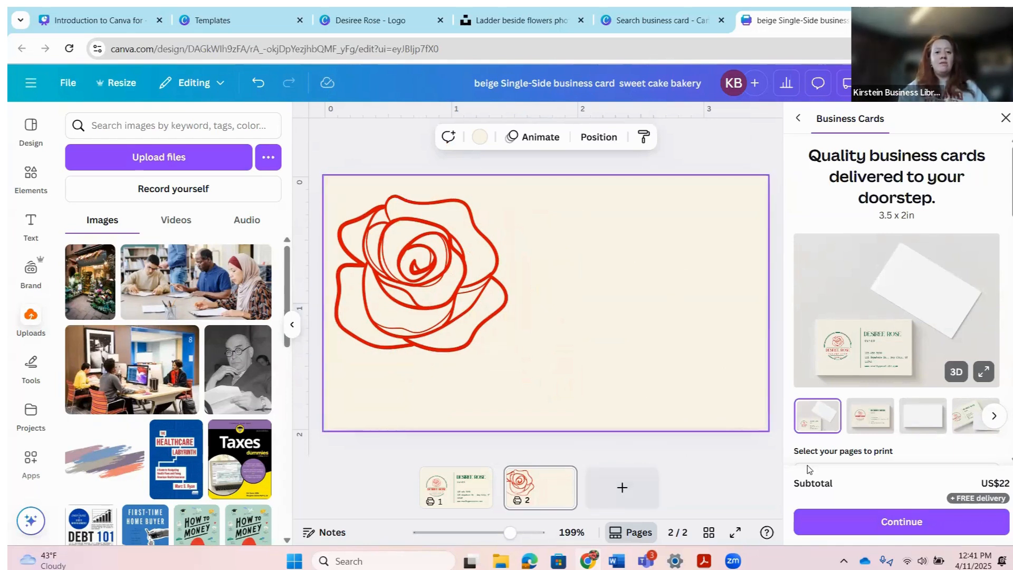
pyautogui.click(619, 495)
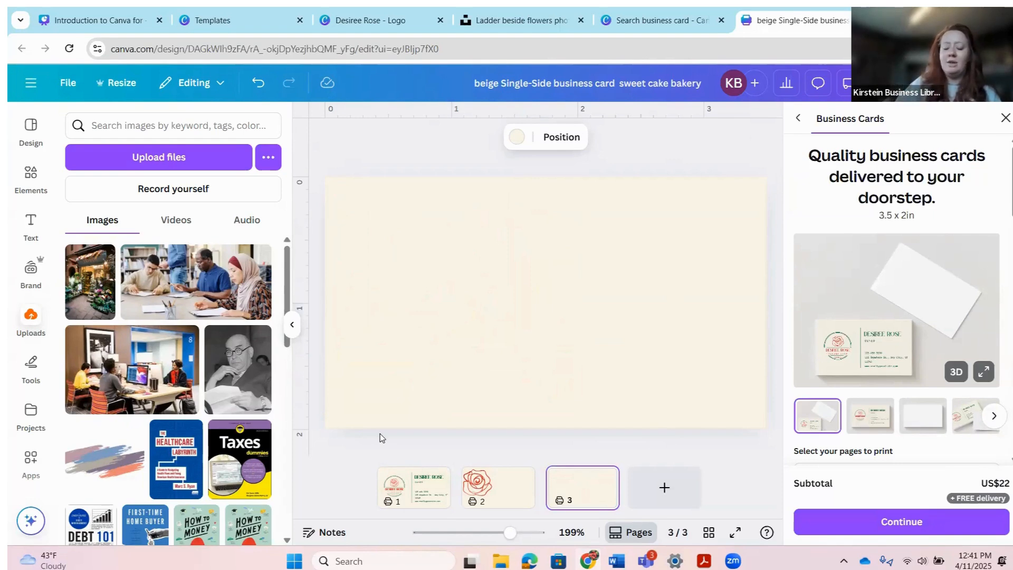
pyautogui.click(401, 492)
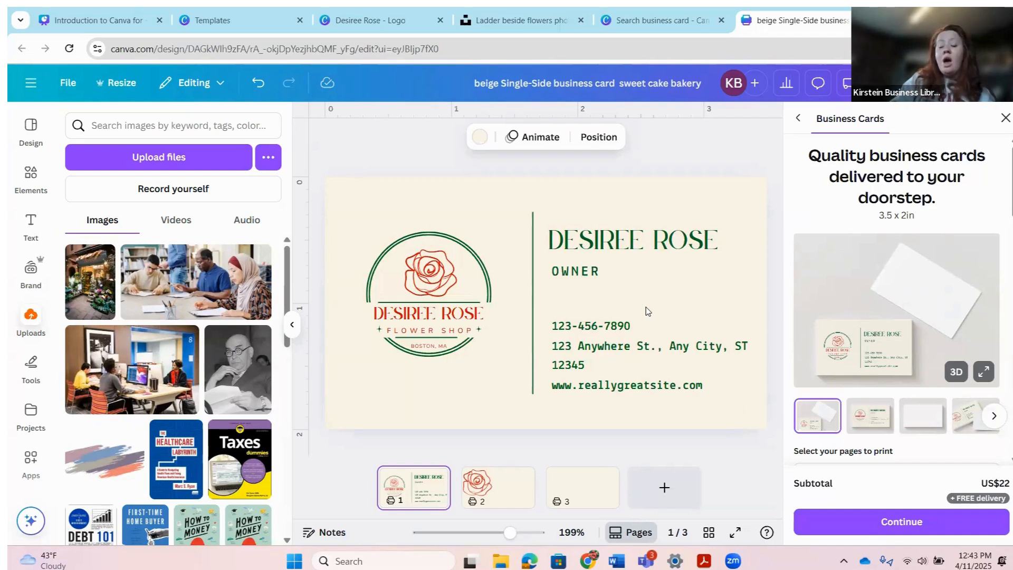
pyautogui.click(737, 472)
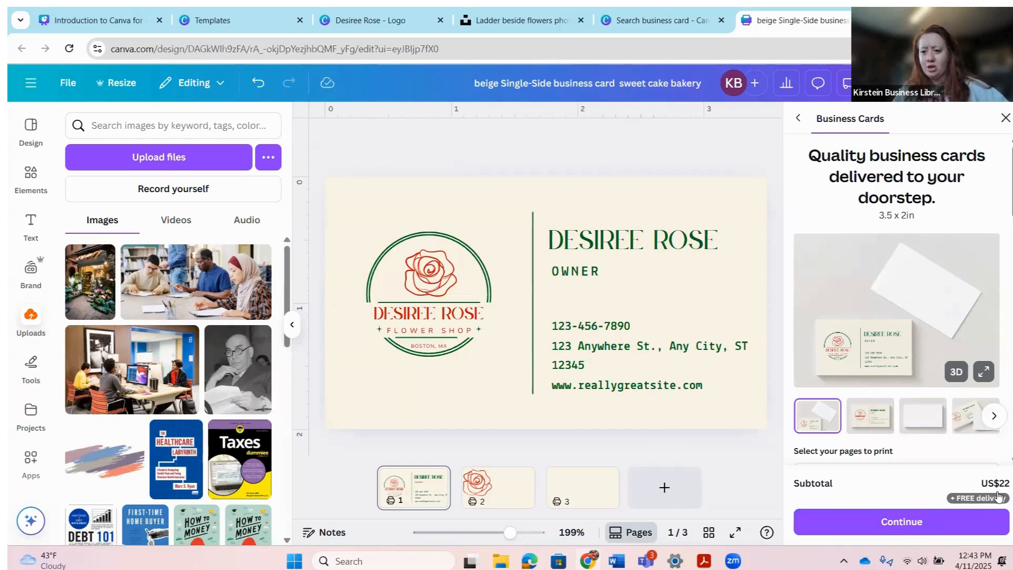
# Step: Scroll through the Business Cards print panel and close it
pyautogui.scroll(-5, 926, 371)
pyautogui.scroll(5, 926, 371)
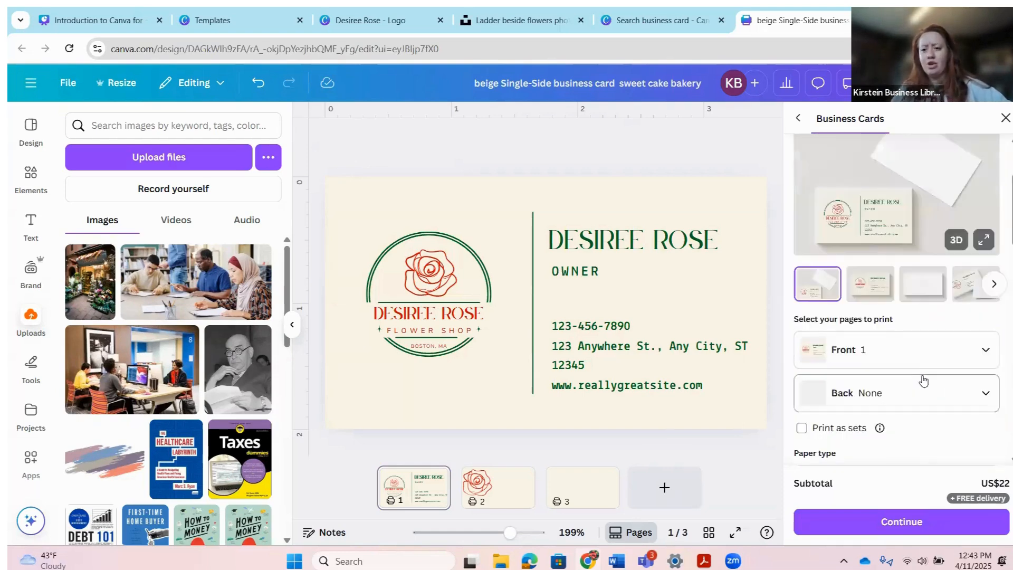
pyautogui.scroll(-3, 922, 378)
pyautogui.scroll(-5, 921, 384)
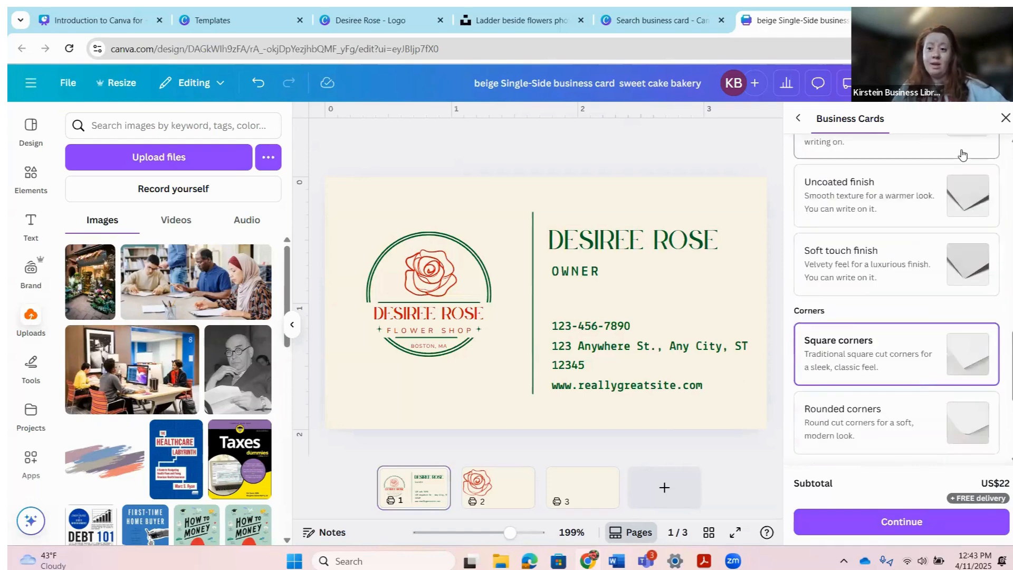
pyautogui.click(1005, 117)
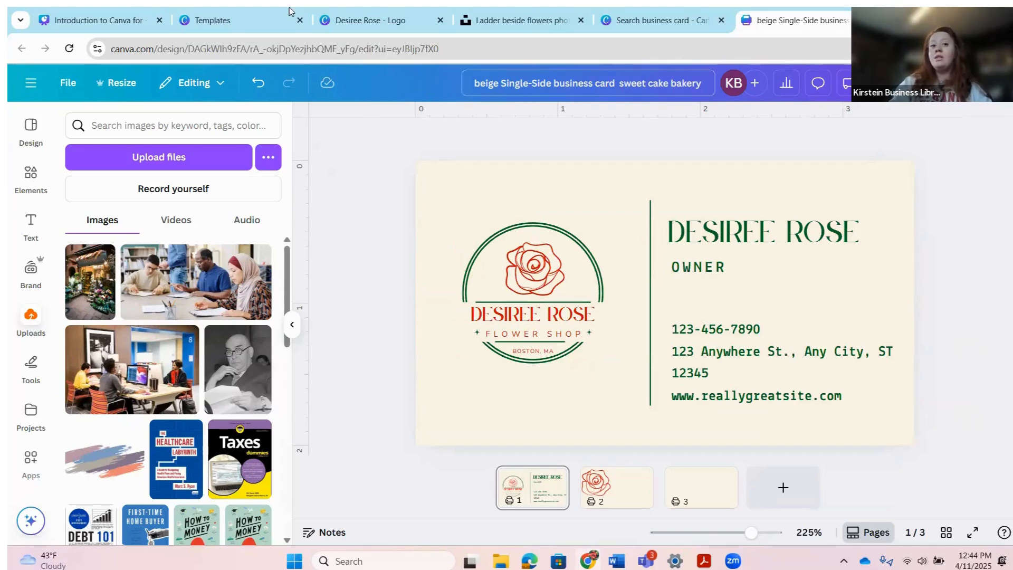
pyautogui.click(341, 22)
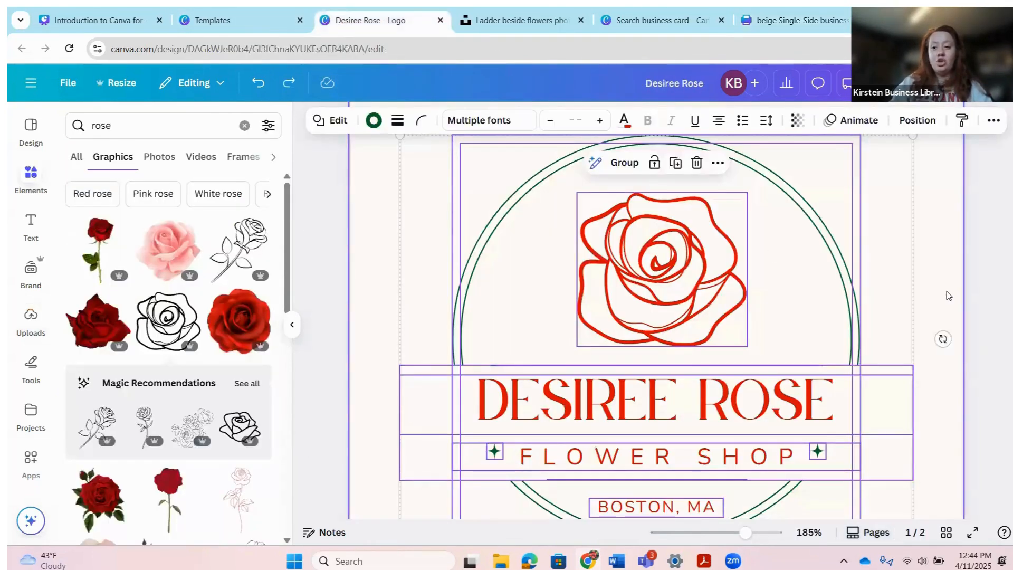
pyautogui.click(953, 325)
pyautogui.scroll(3, 952, 326)
pyautogui.scroll(-3, 954, 326)
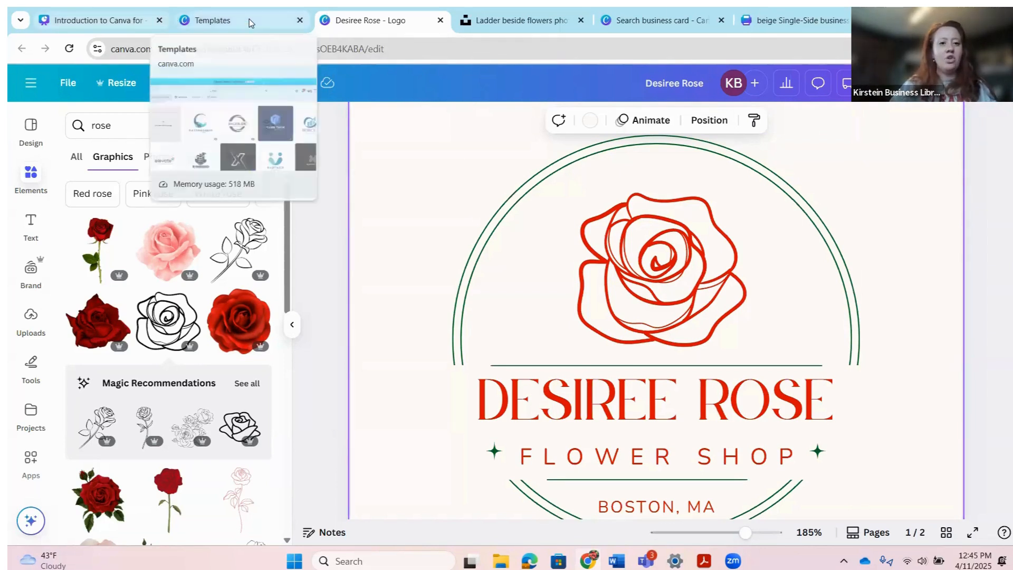
pyautogui.click(88, 22)
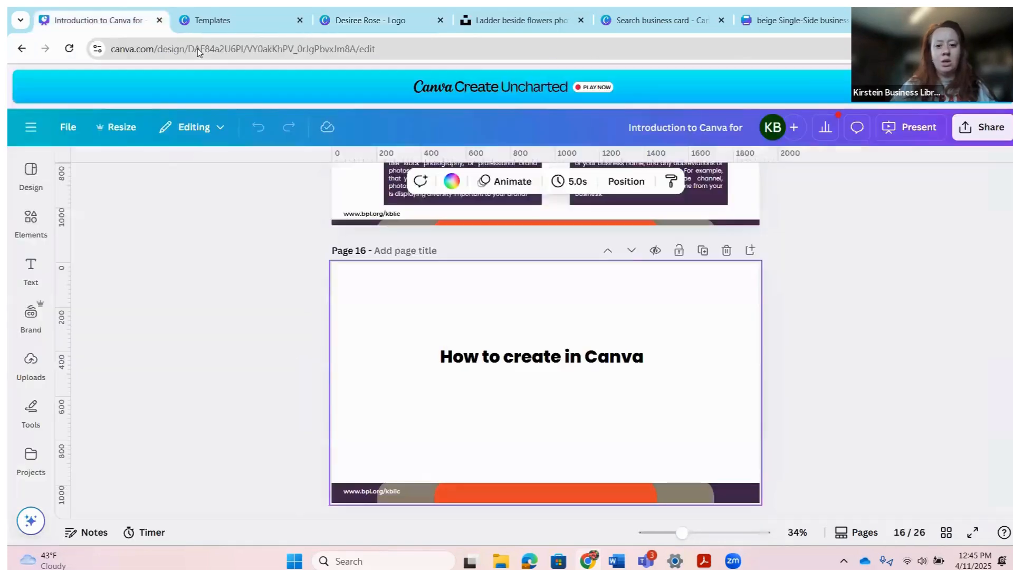
# Step: Present the Introduction to Canva deck full screen and advance one slide
pyautogui.click(913, 131)
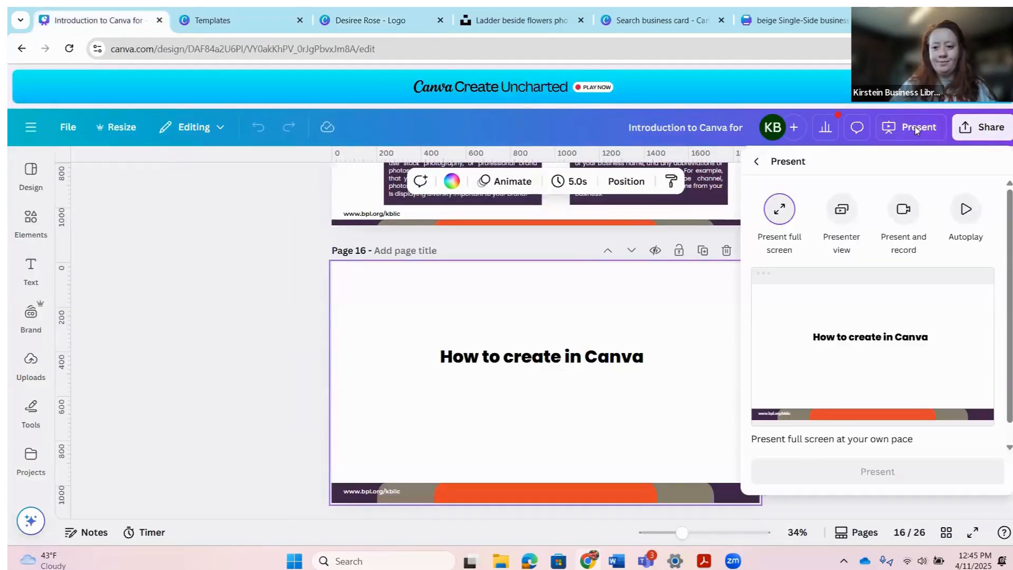
pyautogui.click(877, 472)
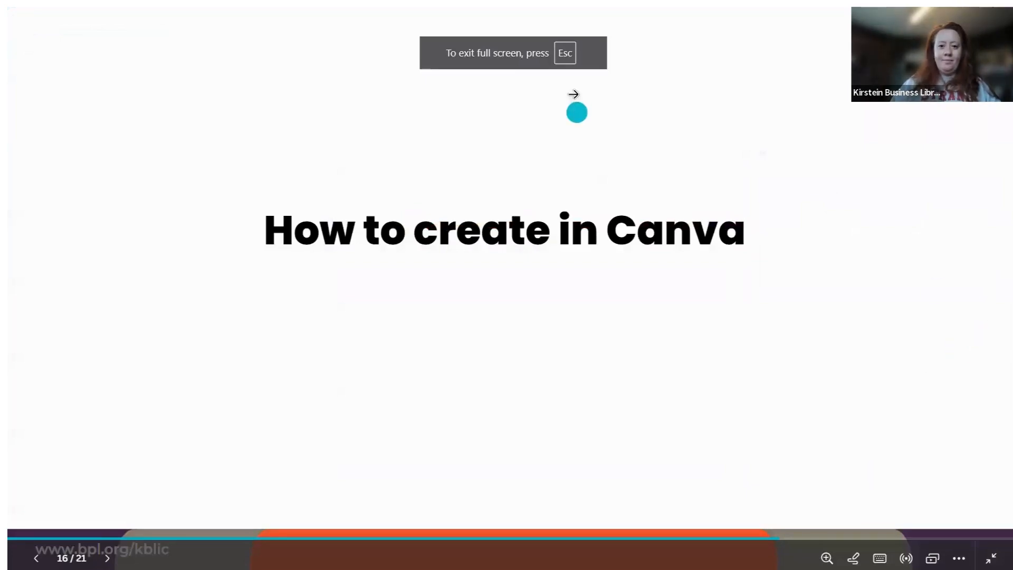
pyautogui.press('Right')
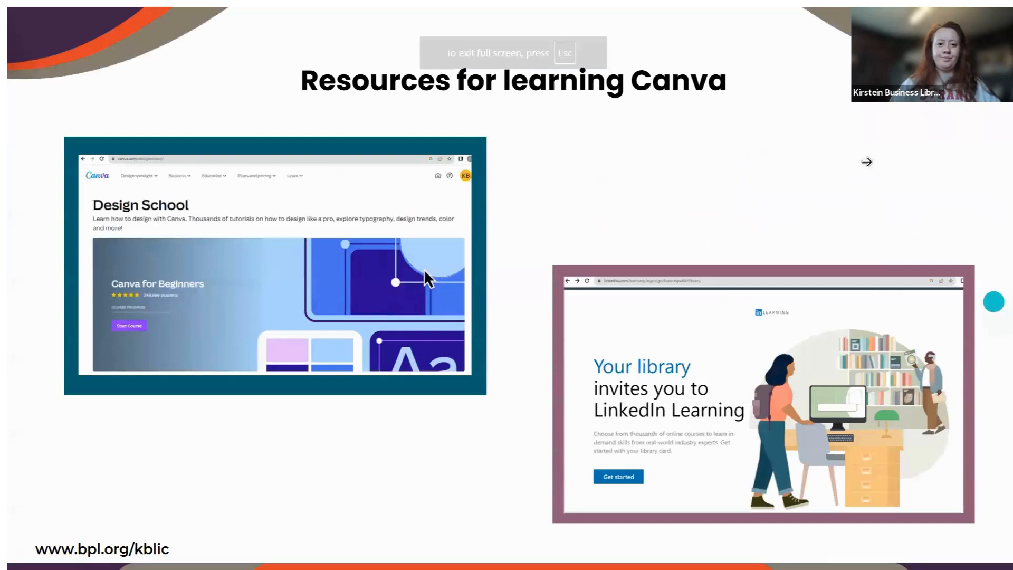